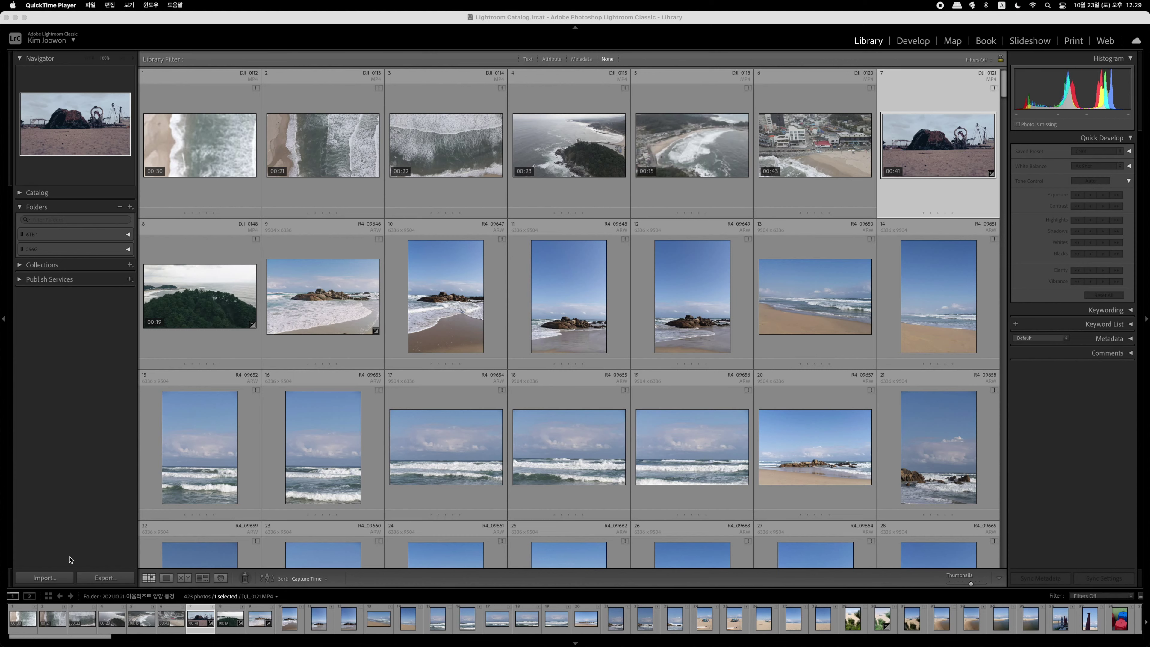
# - Import the eight DNG photos from the desktop Select folder in Add mode
pyautogui.click(68, 578)
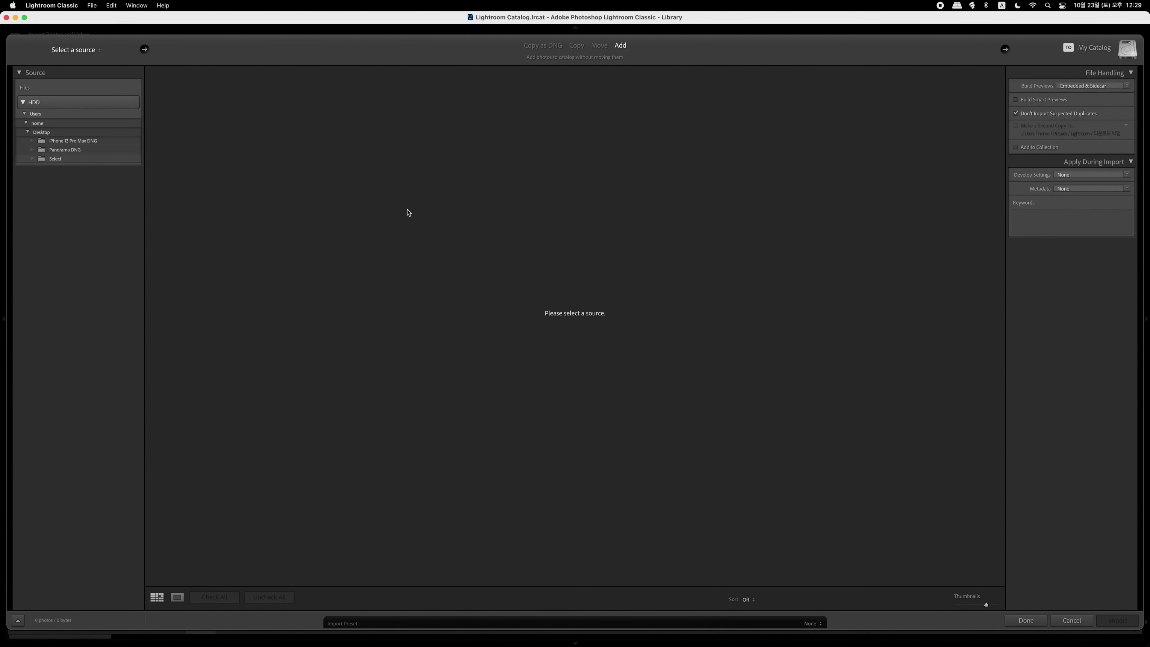
pyautogui.click(90, 160)
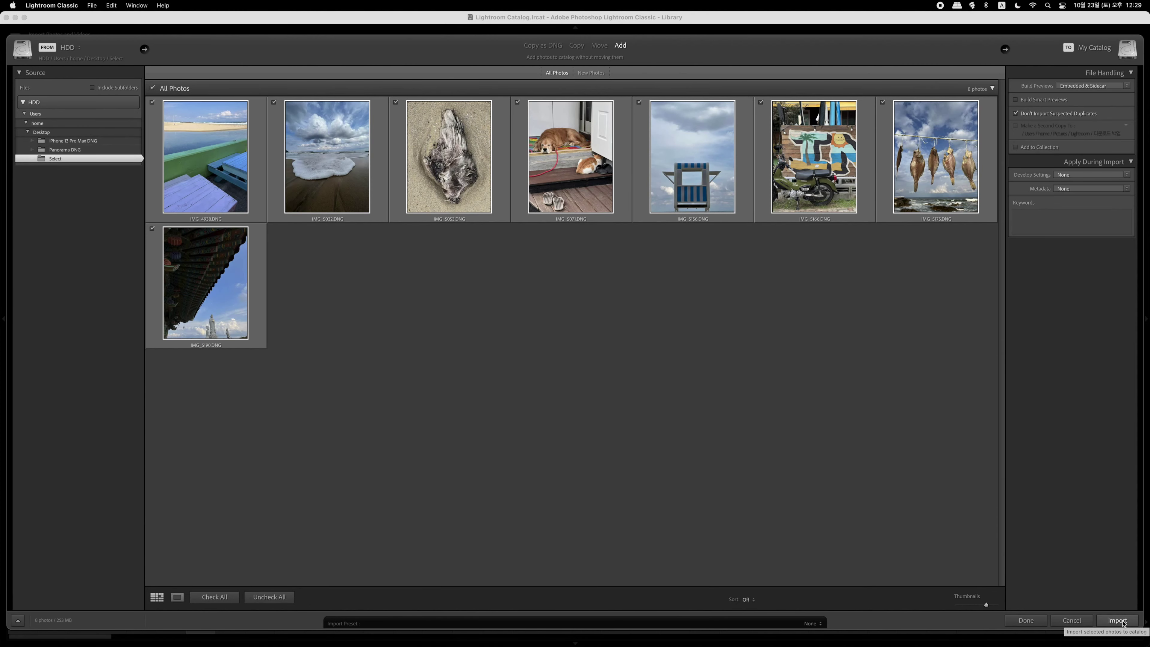
pyautogui.click(1117, 620)
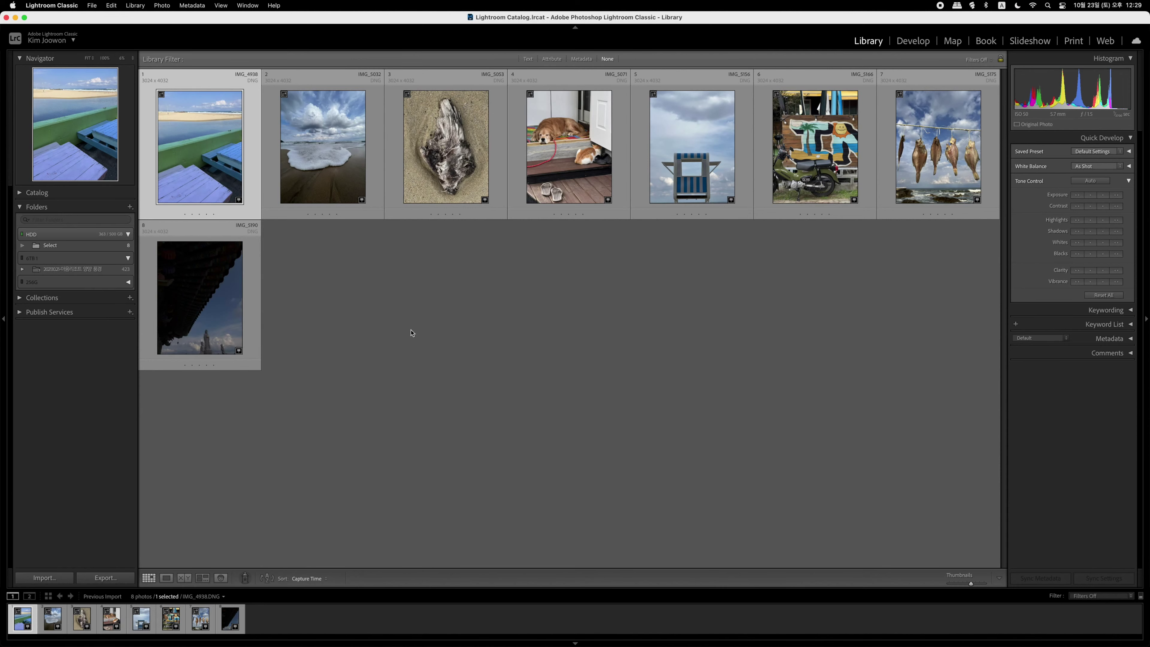
# - Make the grid thumbnails larger and open the beach photo IMG_4938.DNG in Develop
pyautogui.moveTo(971, 584); pyautogui.dragTo(977, 584)
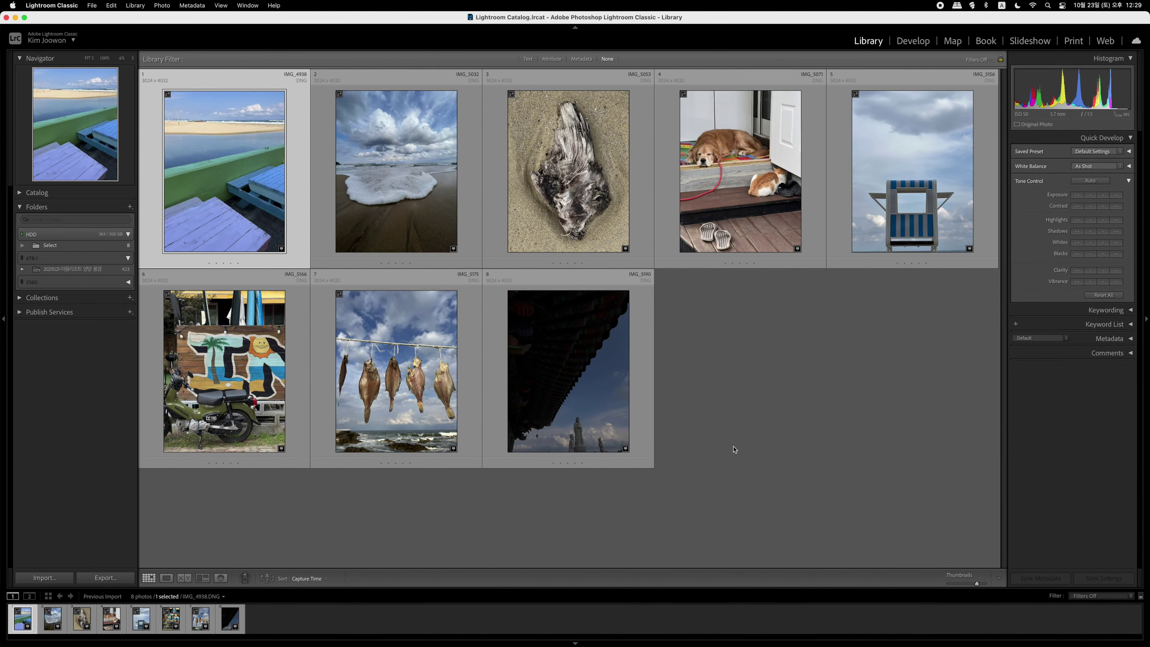
pyautogui.moveTo(199, 146)
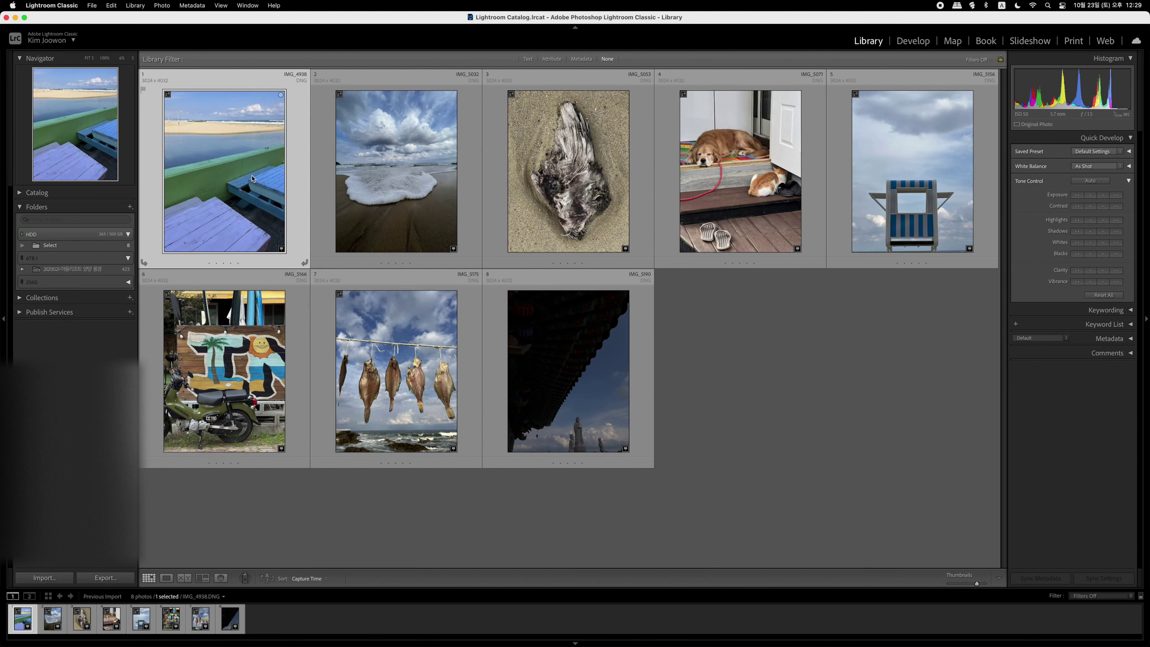
pyautogui.doubleClick(256, 223)
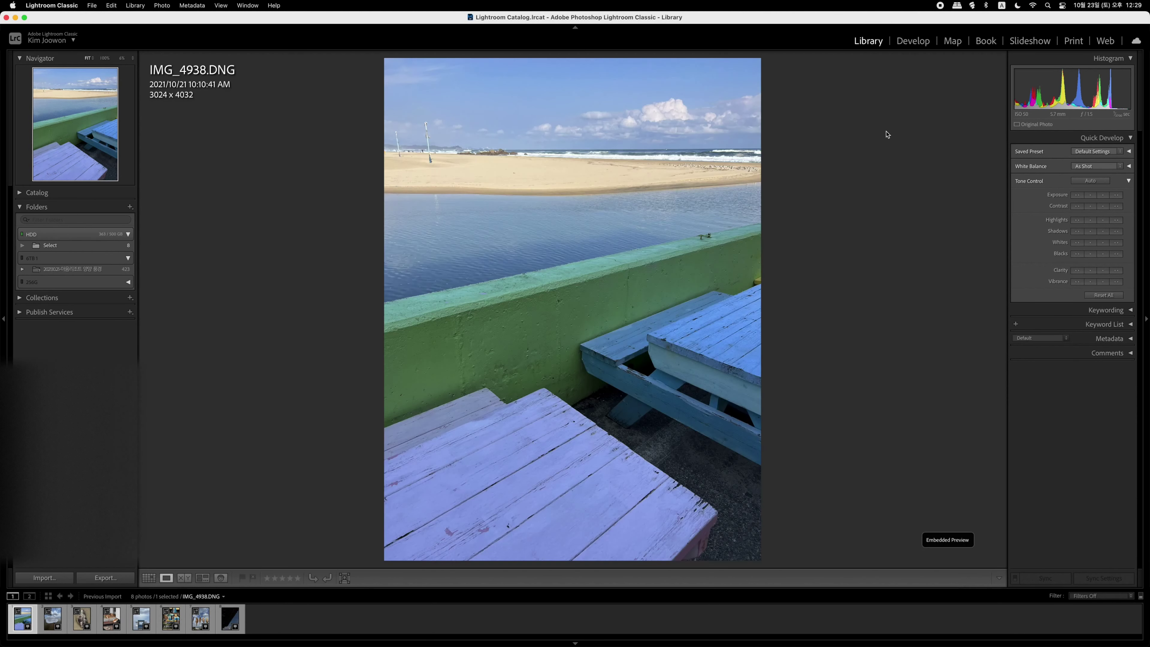
pyautogui.click(903, 44)
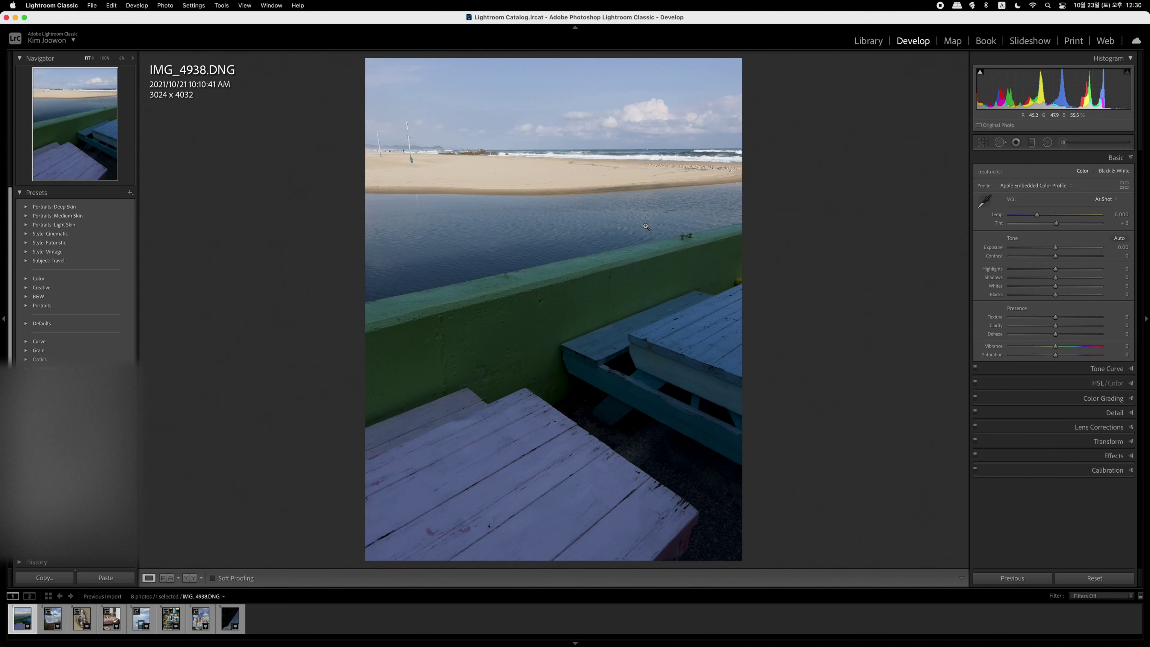
# - Step through the photos, from driftwood IMG_5053 through to the temple-eaves shot IMG_5190
pyautogui.press('Right')
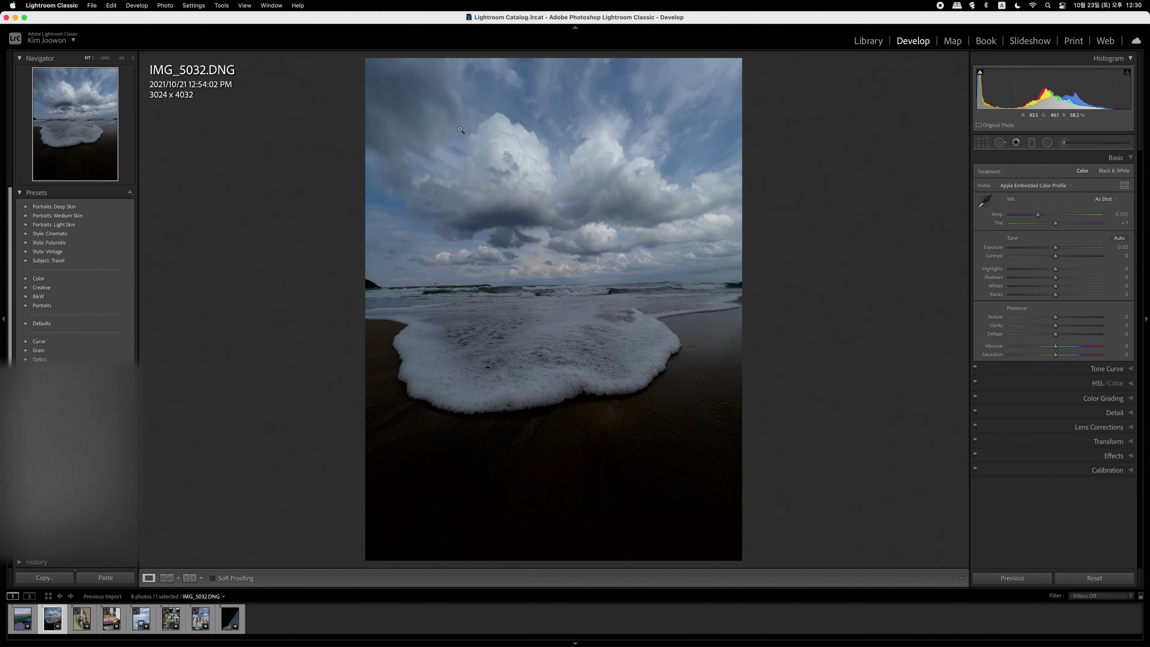
pyautogui.press('Right')
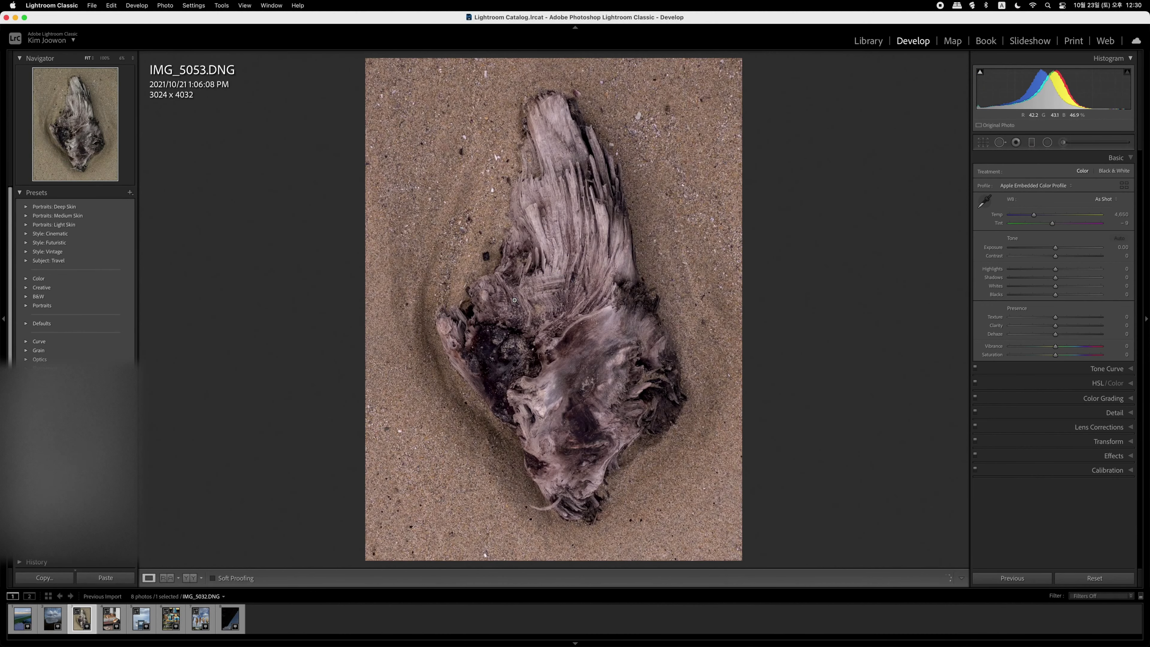
pyautogui.press('Right')
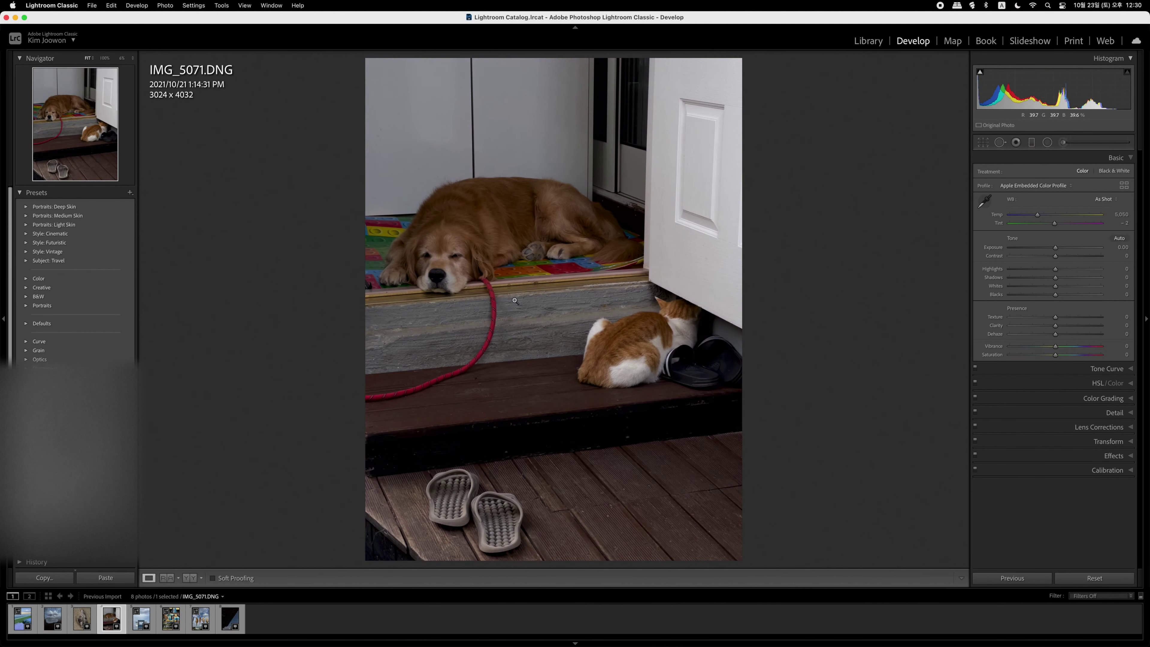
pyautogui.press('Right')
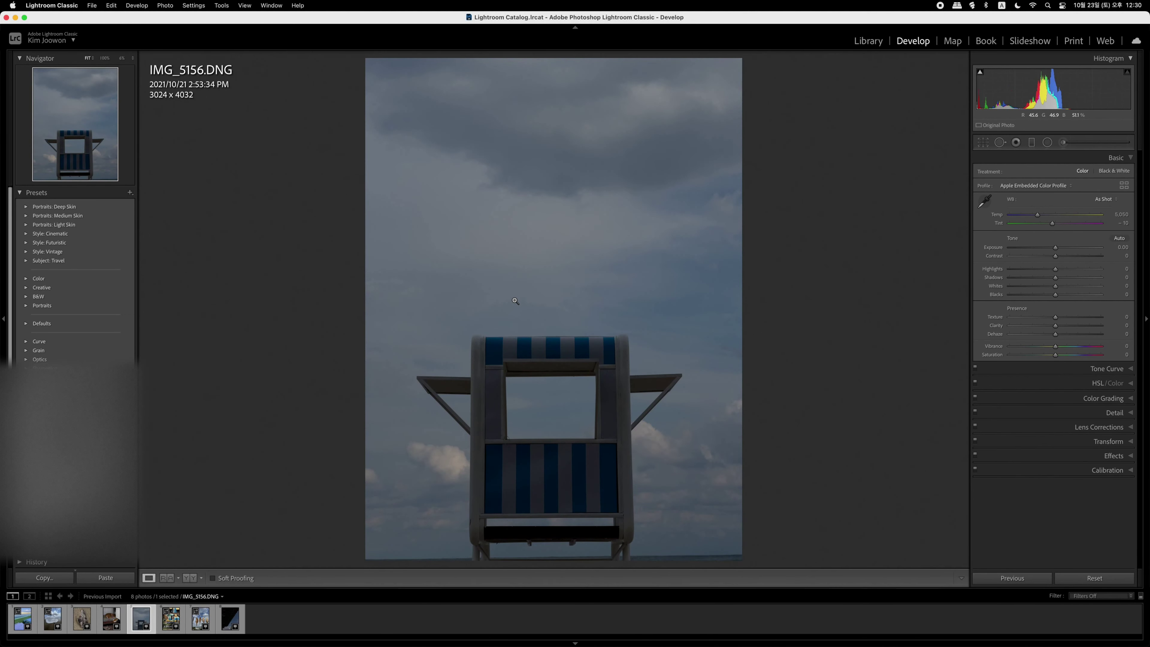
pyautogui.press('Right')
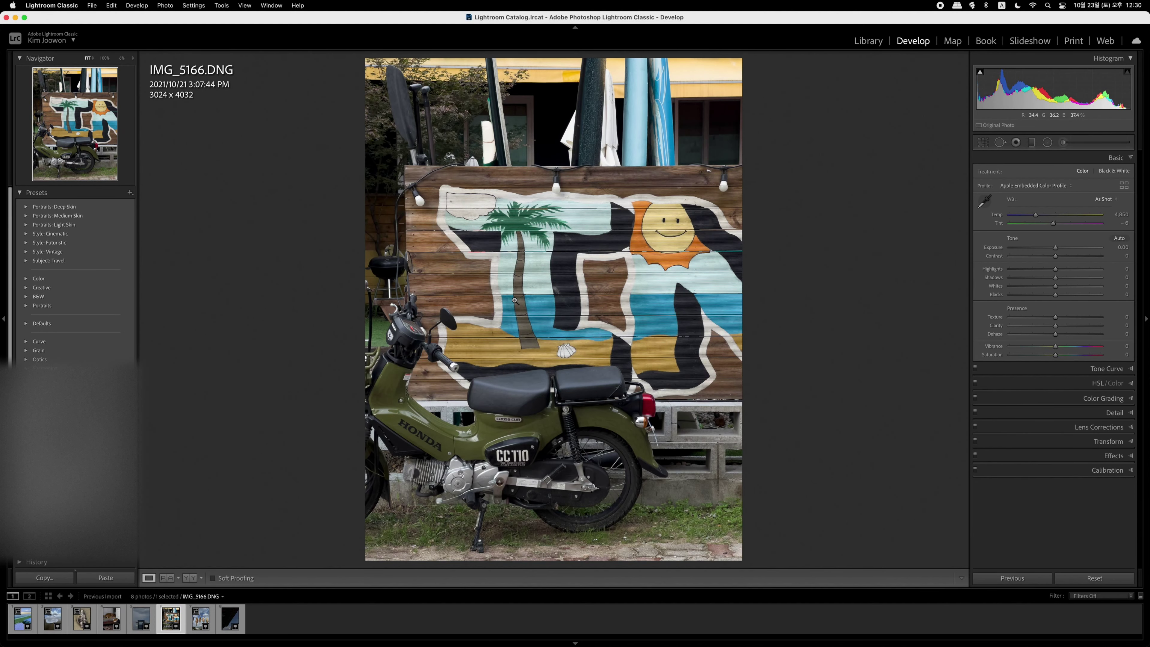
pyautogui.press('Right')
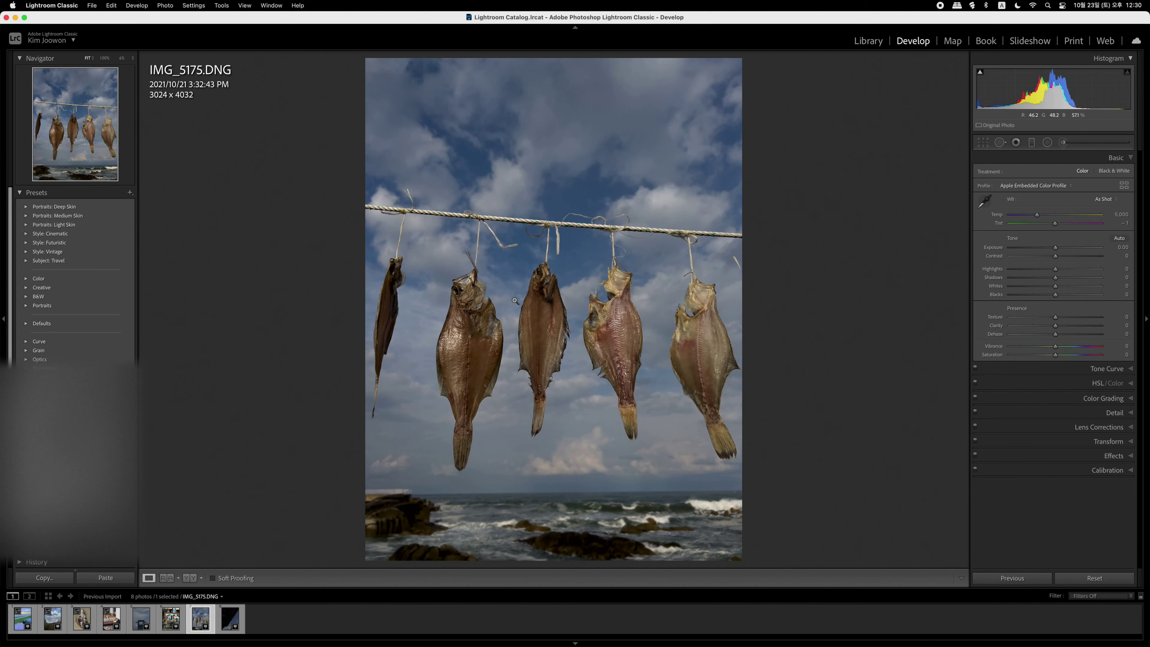
pyautogui.press('Right')
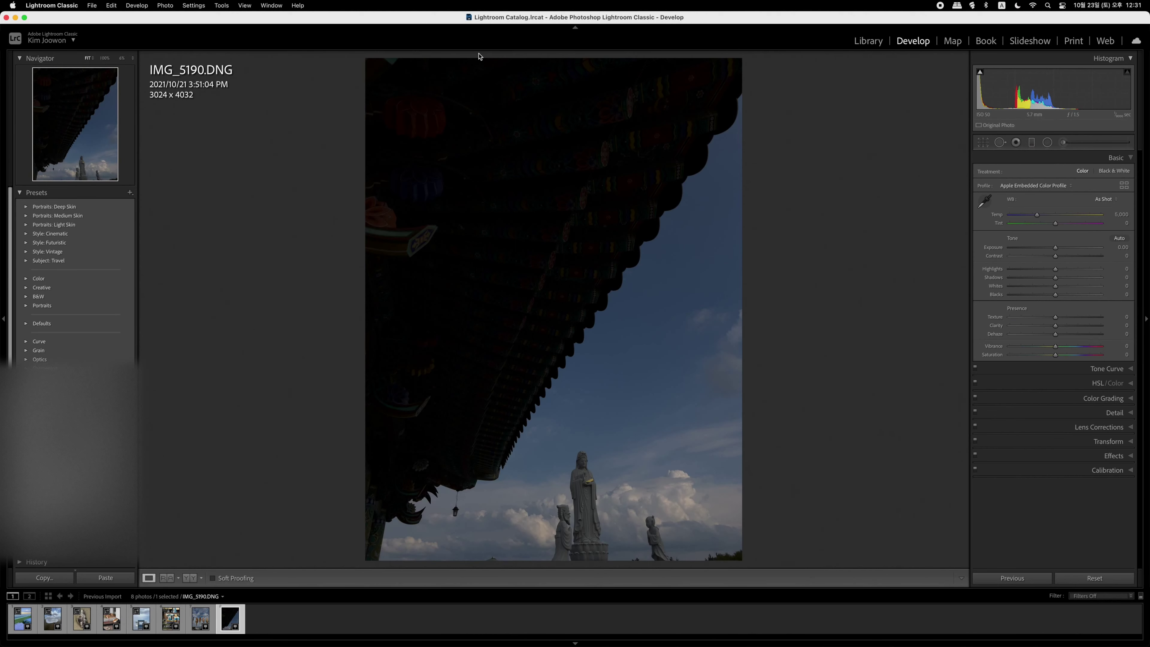
pyautogui.click(467, 369)
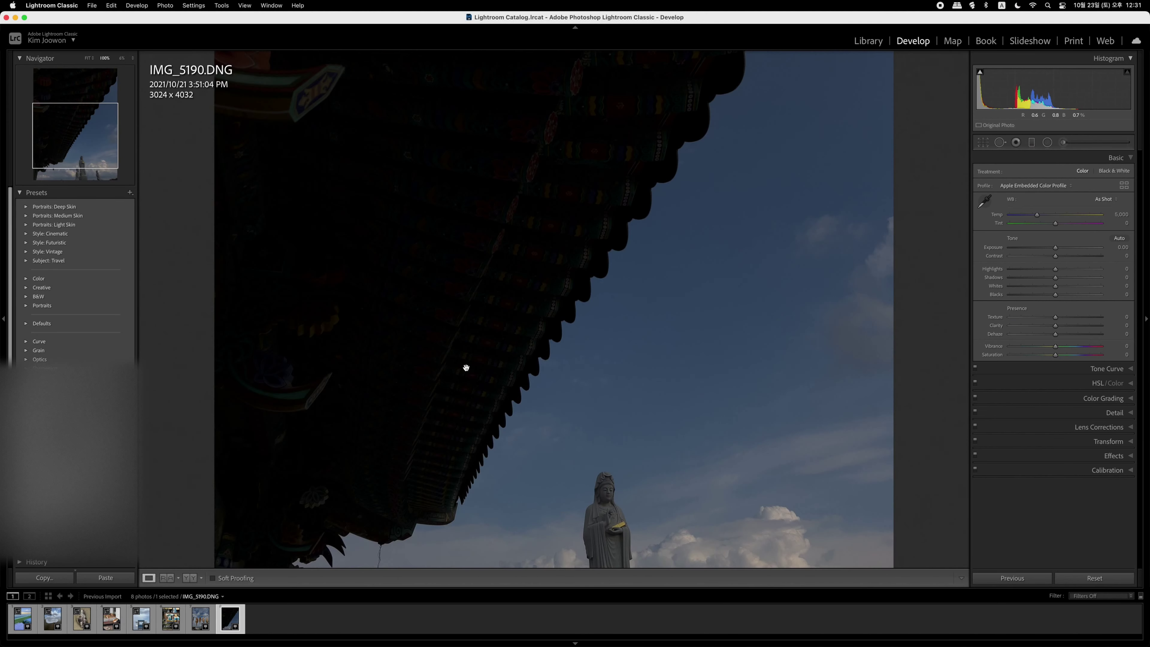
pyautogui.click(447, 308)
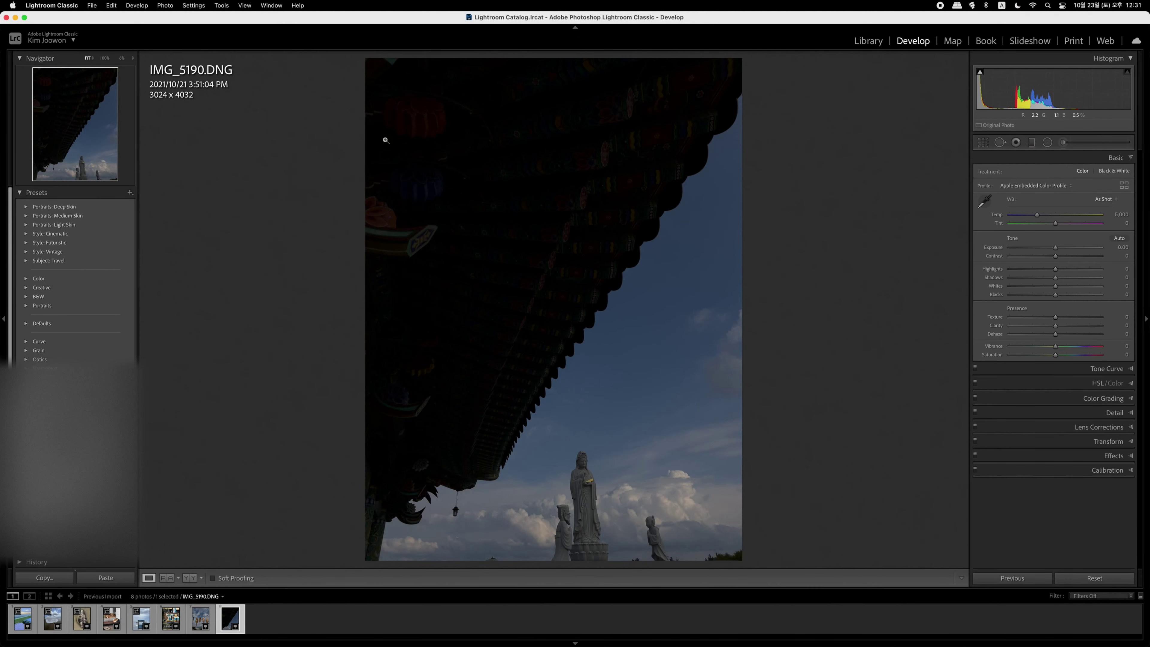
pyautogui.moveTo(1056, 278)
pyautogui.mouseDown()
pyautogui.moveTo(1091, 277)
pyautogui.moveTo(1062, 249)
pyautogui.moveTo(1044, 269)
pyautogui.mouseUp()
pyautogui.click(1094, 578)
pyautogui.click(537, 263)
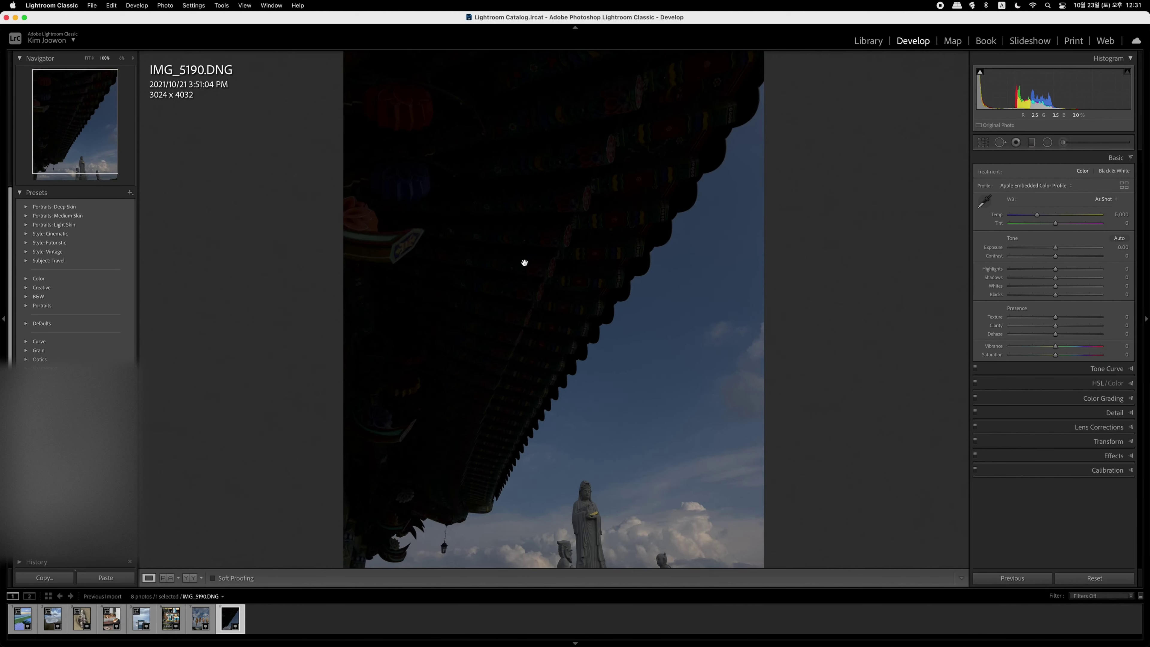
pyautogui.click(551, 271)
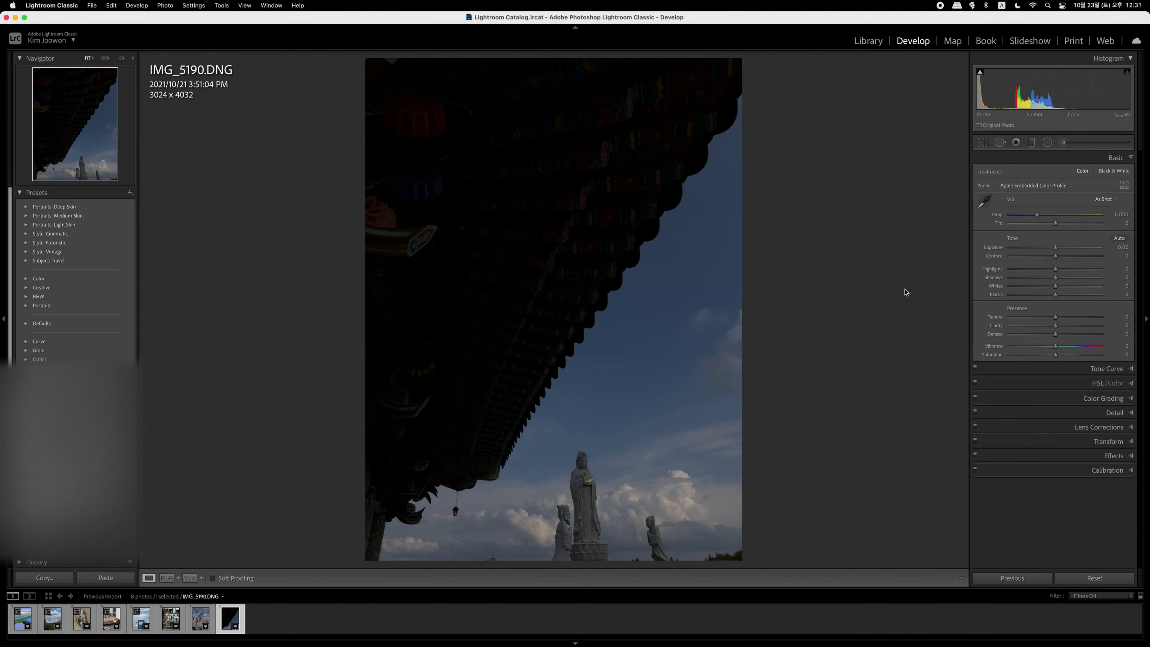
pyautogui.moveTo(1055, 278); pyautogui.dragTo(1100, 277)
pyautogui.moveTo(1055, 248); pyautogui.dragTo(1064, 249)
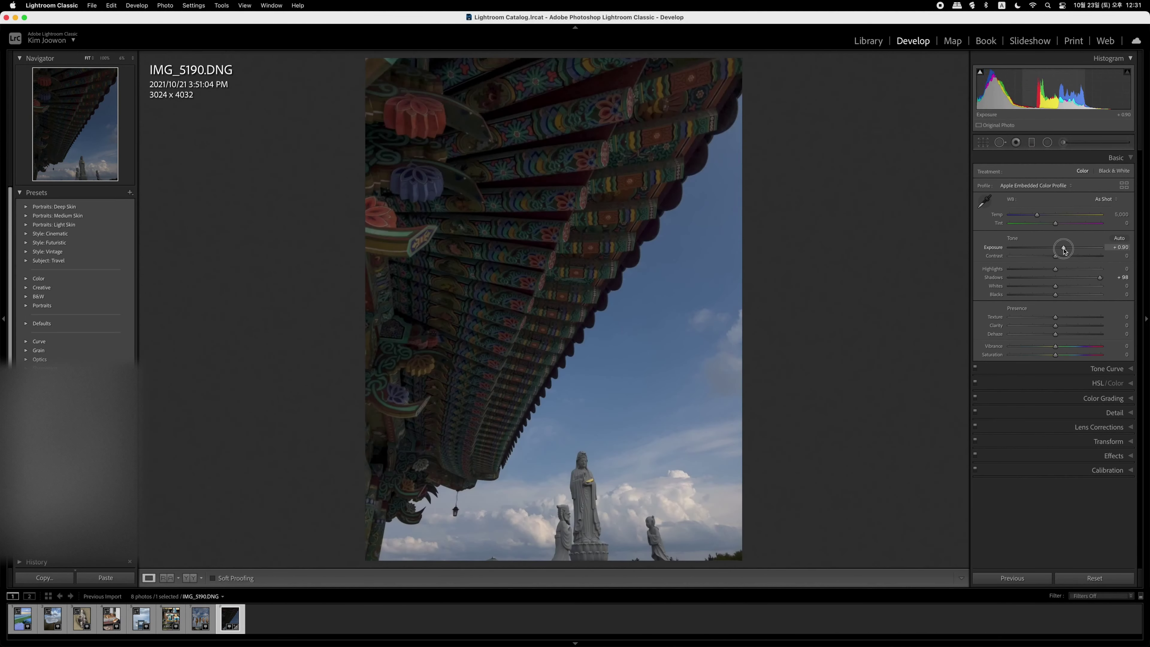
pyautogui.click(413, 116)
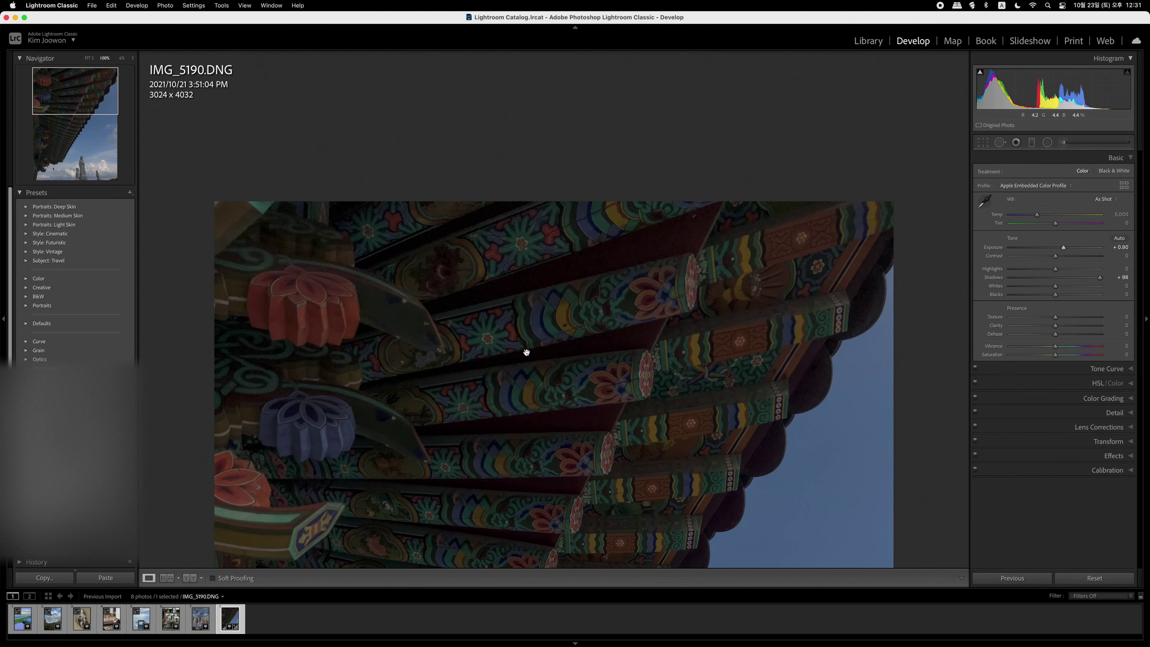
pyautogui.scroll(-3, 526, 351)
pyautogui.scroll(-4, 526, 351)
pyautogui.scroll(-4, 526, 351)
pyautogui.scroll(-2, 526, 351)
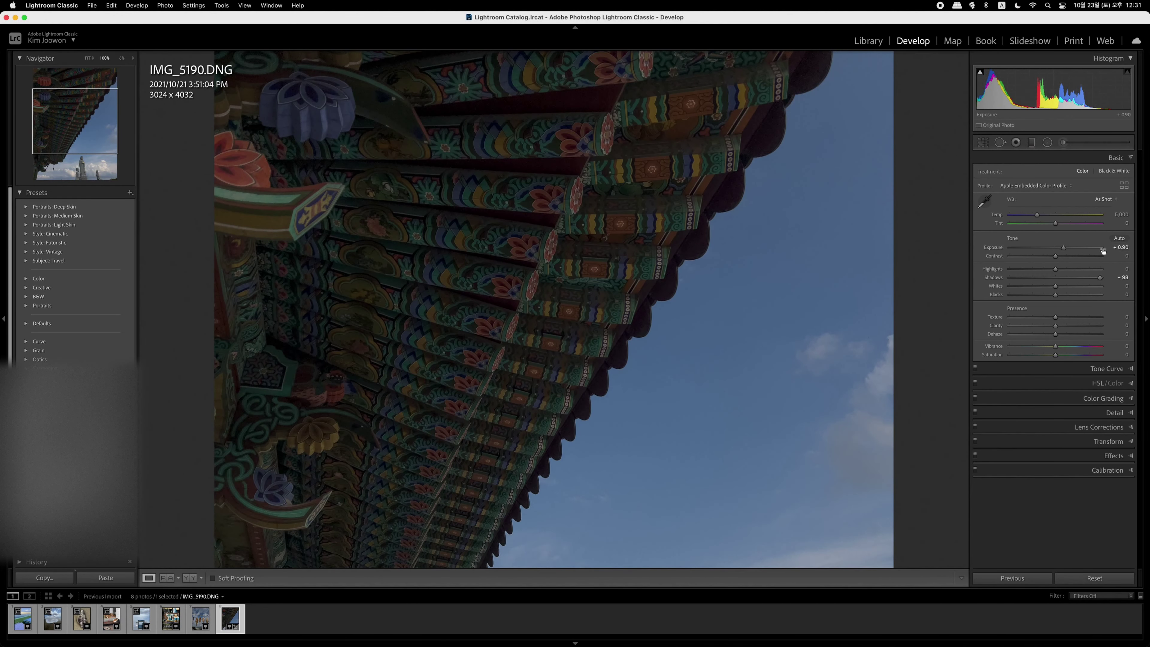
pyautogui.click(1064, 249)
pyautogui.click(1064, 249)
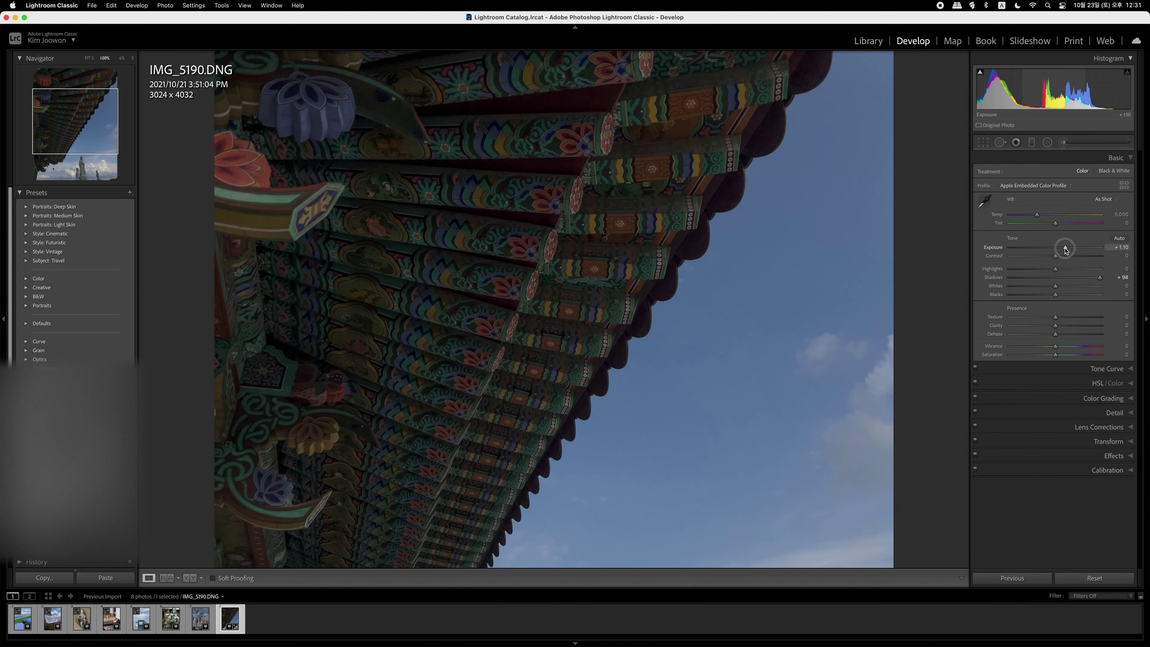
pyautogui.scroll(-3, 596, 329)
pyautogui.scroll(-4, 596, 331)
pyautogui.scroll(-3, 596, 329)
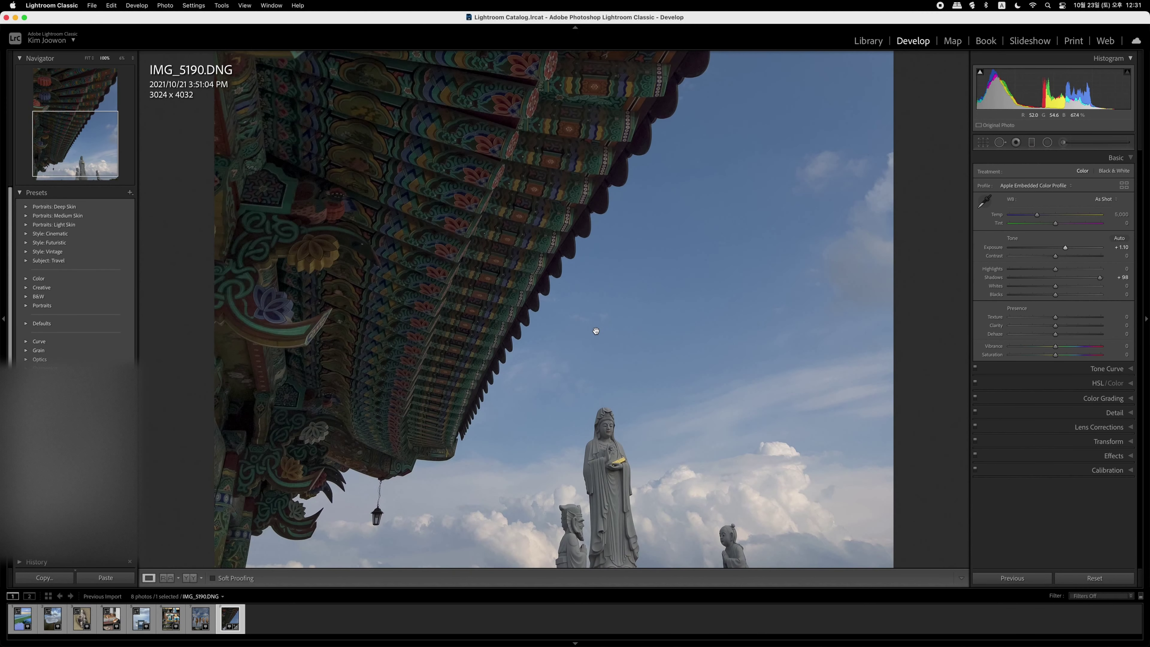
pyautogui.scroll(-2, 596, 327)
pyautogui.scroll(-3, 591, 333)
pyautogui.scroll(-1, 587, 336)
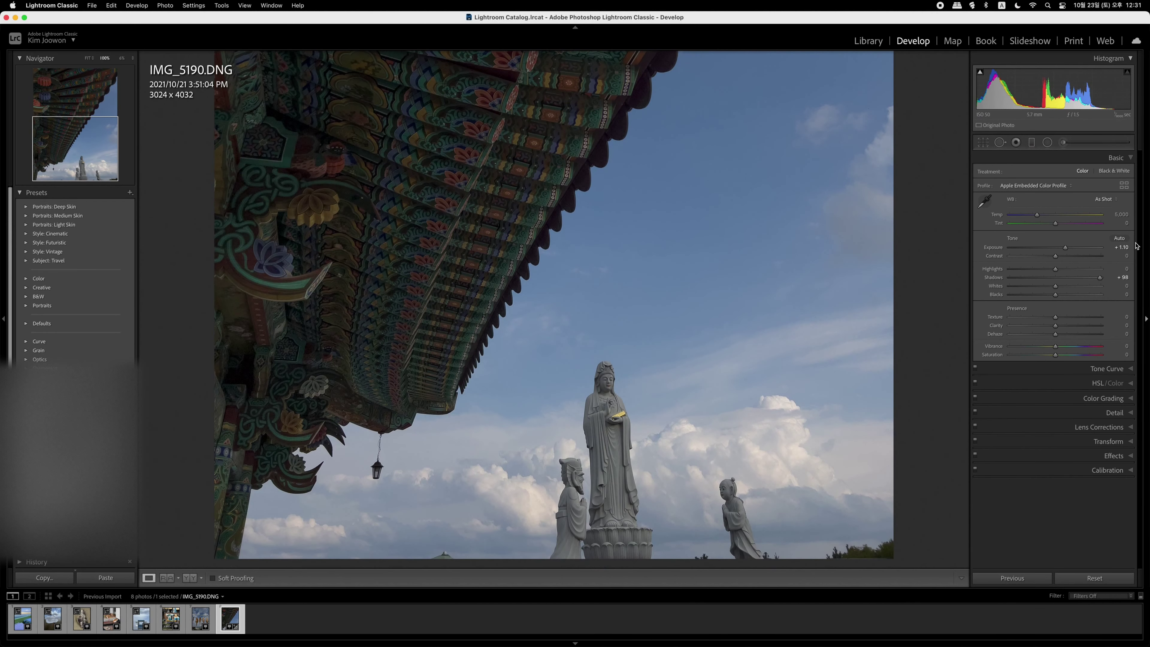
pyautogui.click(1046, 269)
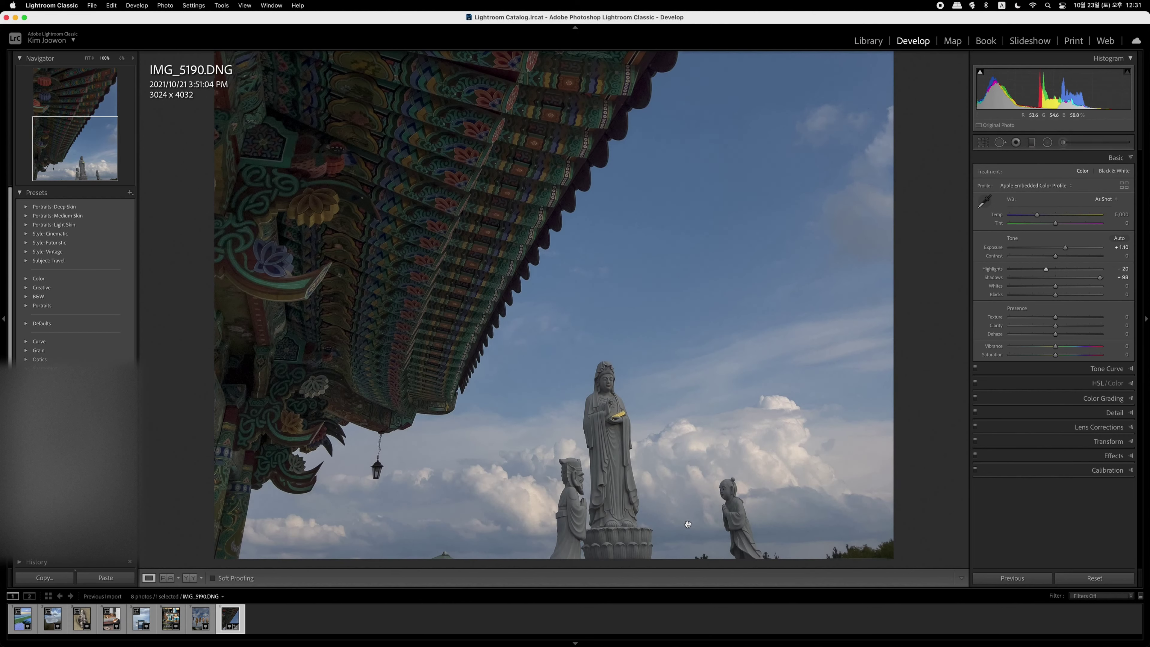
pyautogui.moveTo(1046, 269); pyautogui.dragTo(1049, 270)
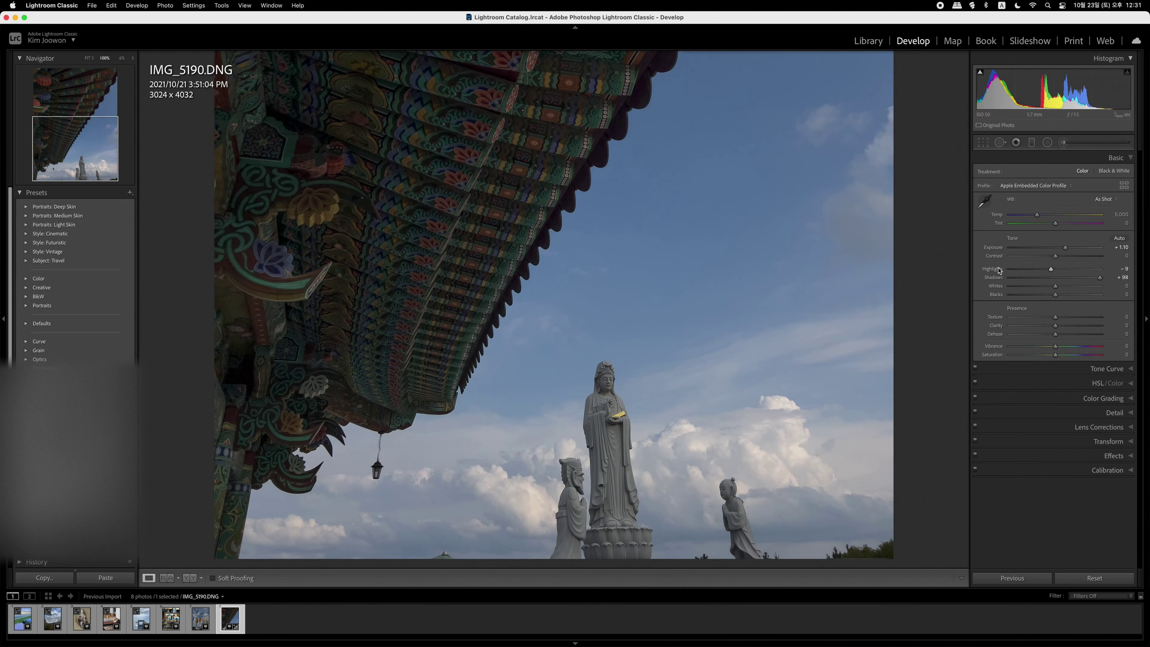
pyautogui.press('alt')
pyautogui.click(996, 256)
pyautogui.keyDown('alt'); pyautogui.click(1019, 238); pyautogui.keyUp('alt')
pyautogui.click(703, 267)
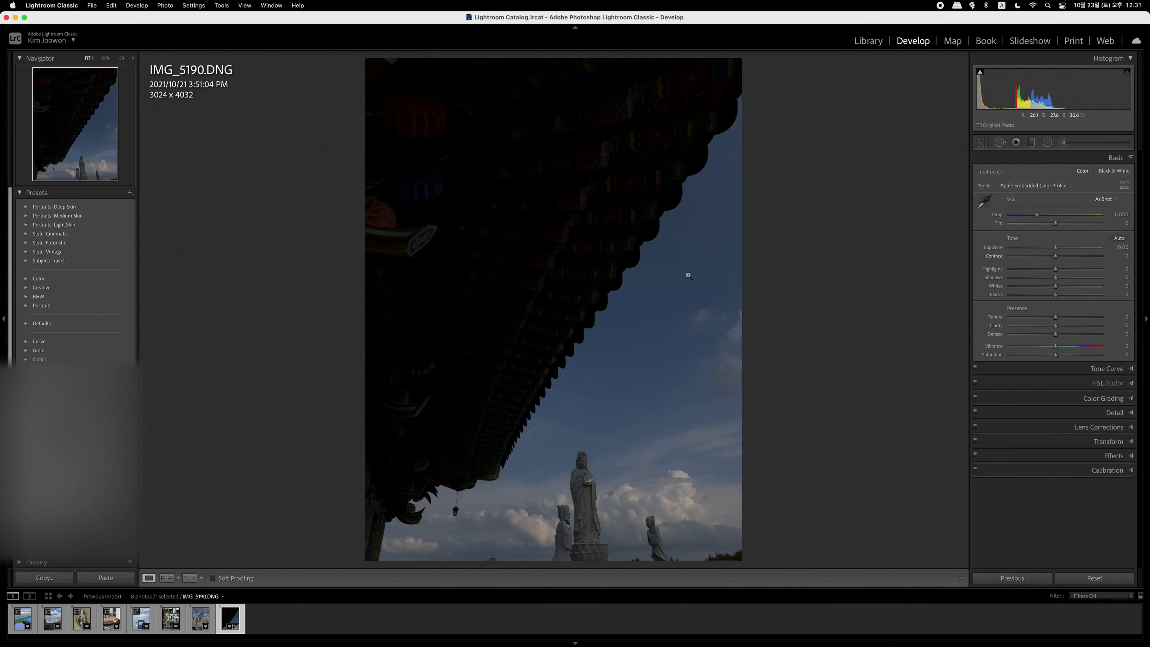
# - Reopen IMG_4938 from the grid in Develop and apply the Apple ProRaw profile
pyautogui.press('g')
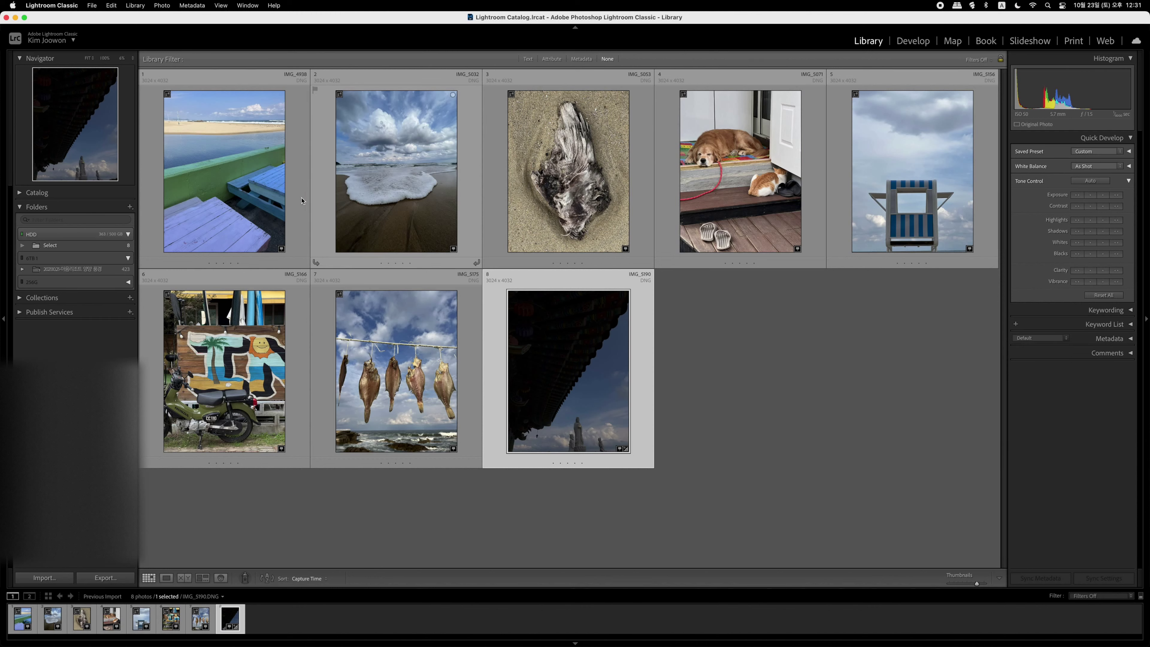
pyautogui.doubleClick(231, 190)
pyautogui.click(912, 40)
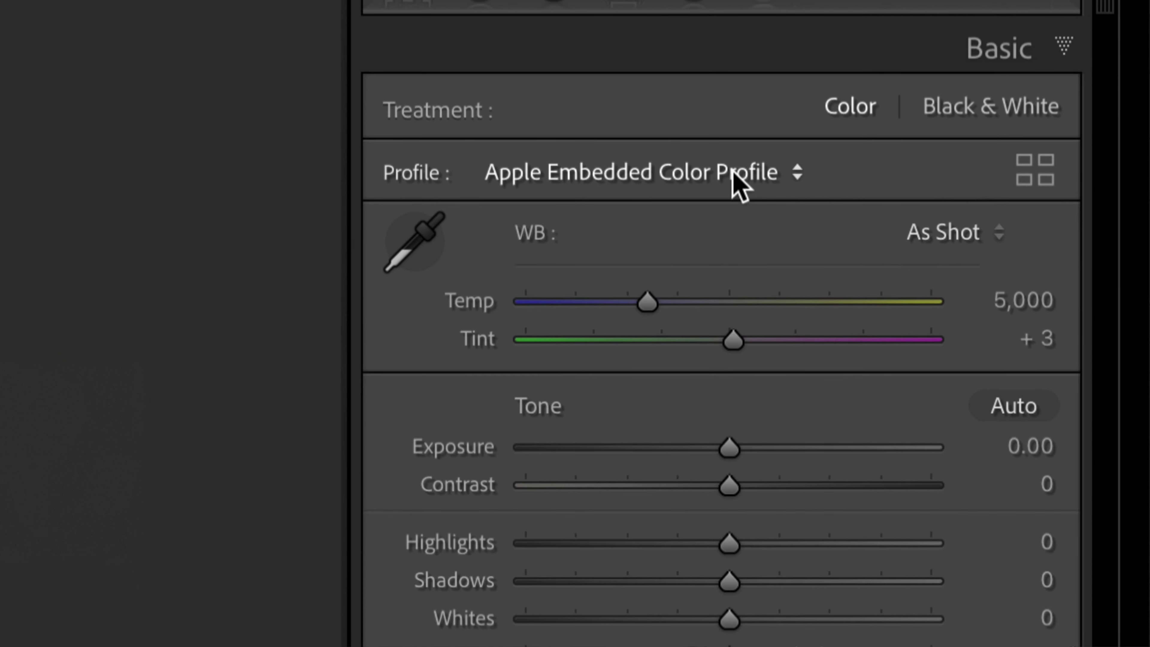
pyautogui.click(723, 184)
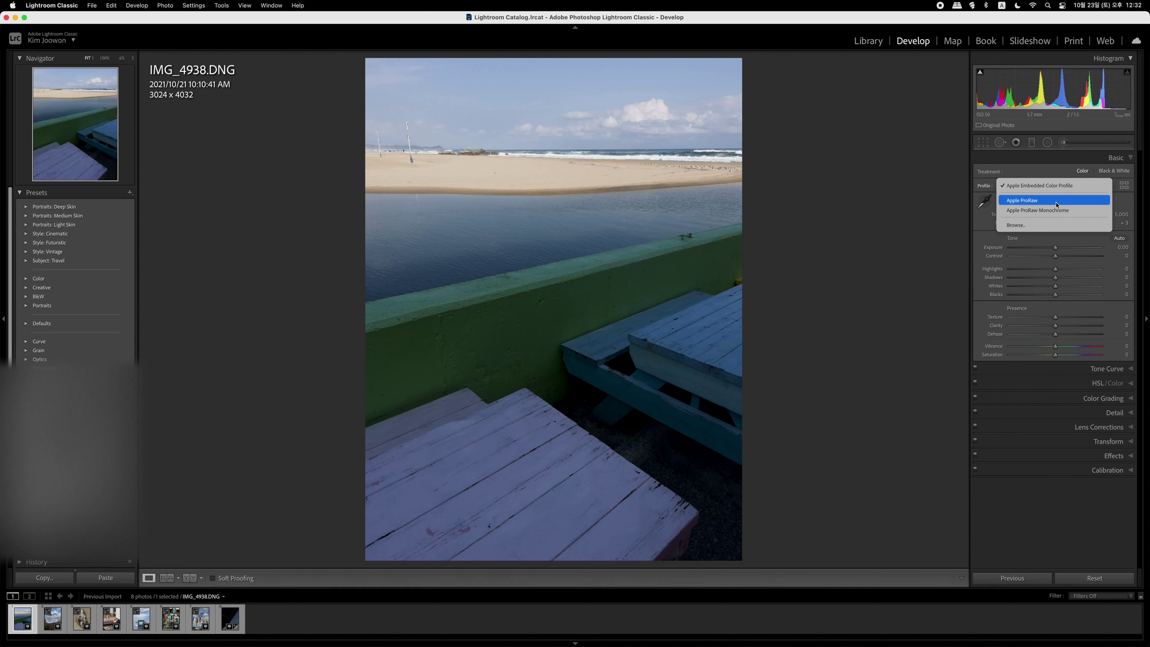
pyautogui.click(1056, 205)
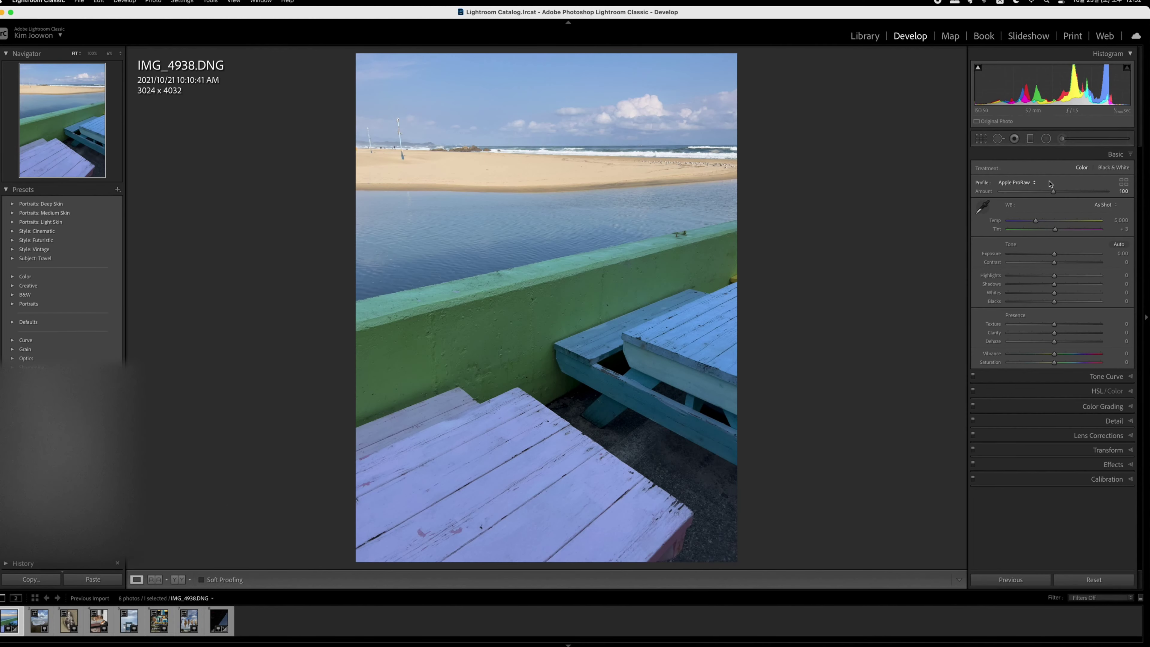
# - Try the Apple ProRaw Monochrome profile, then switch back to colour Apple ProRaw
pyautogui.click(1049, 183)
pyautogui.click(1028, 183)
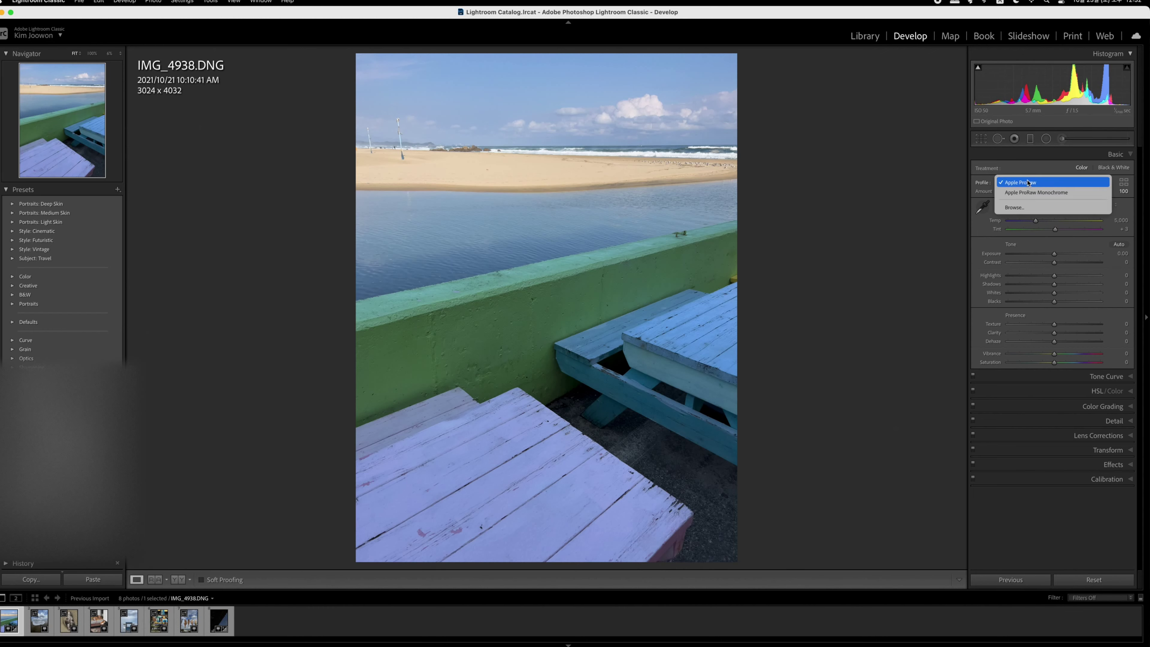
pyautogui.click(1047, 195)
pyautogui.click(1030, 182)
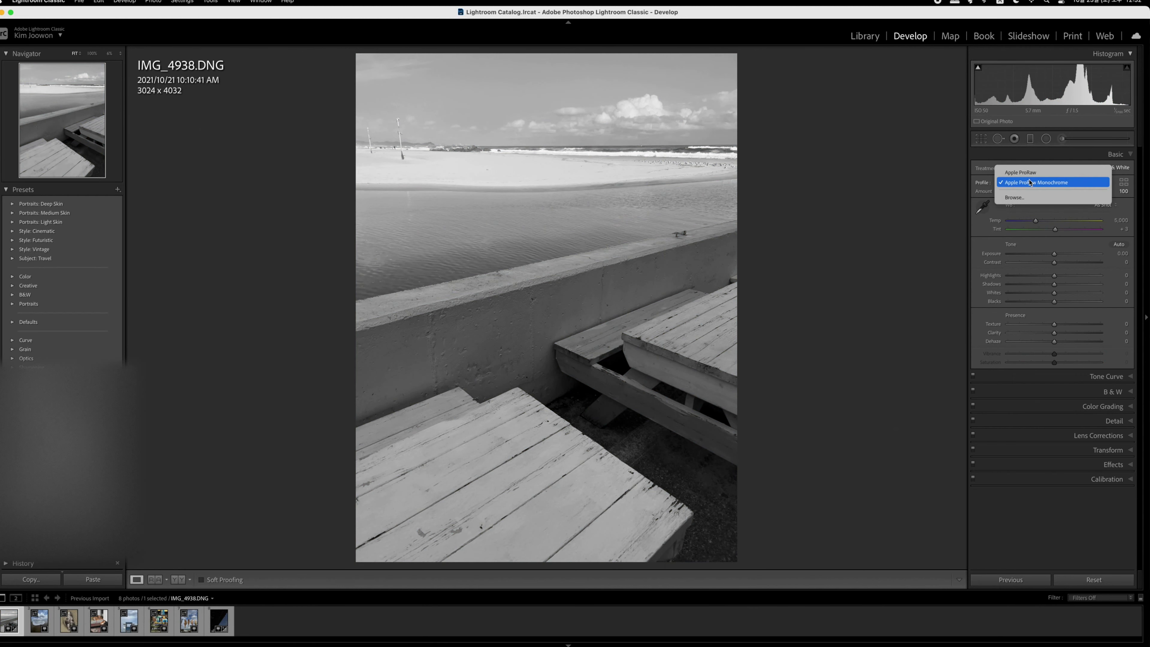
pyautogui.click(1024, 172)
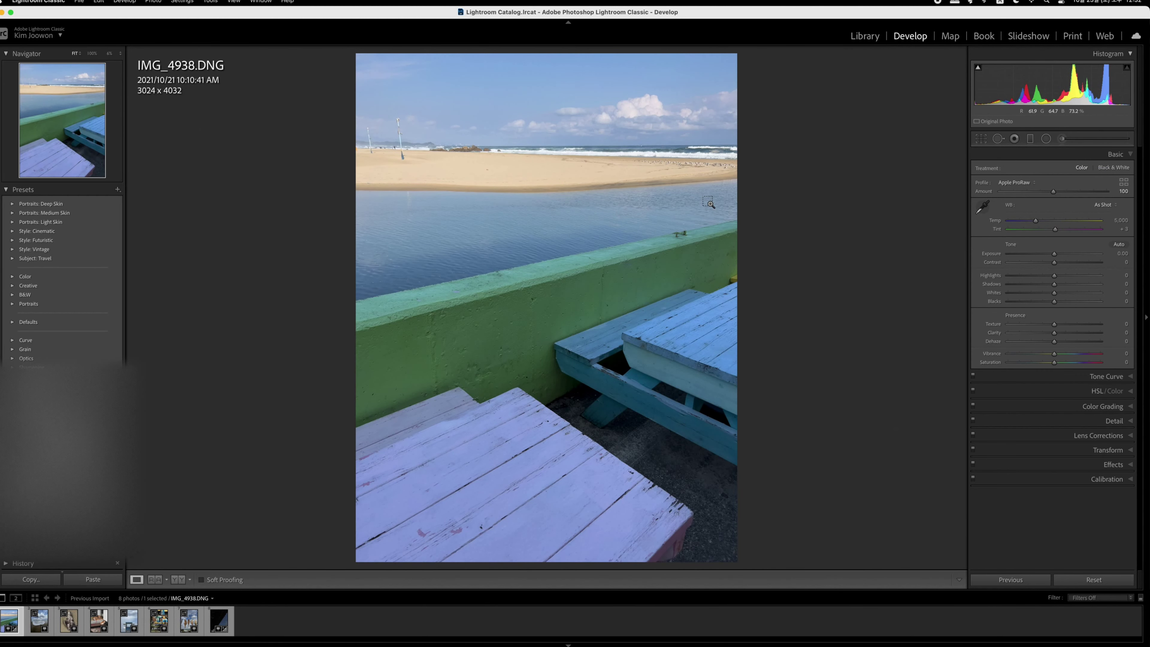
# - Undo and redo the profile change, then show all eight photos in the grid, none selected
pyautogui.press('super+z')
pyautogui.press('super+shift+z')
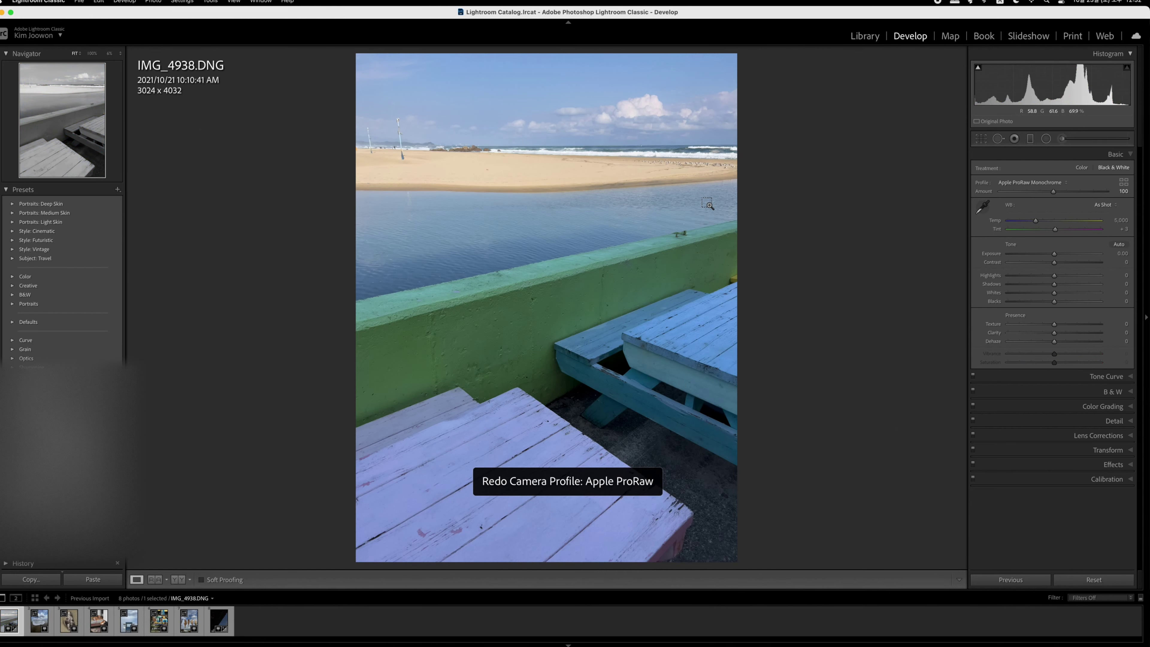
pyautogui.press('super+z')
pyautogui.press('e')
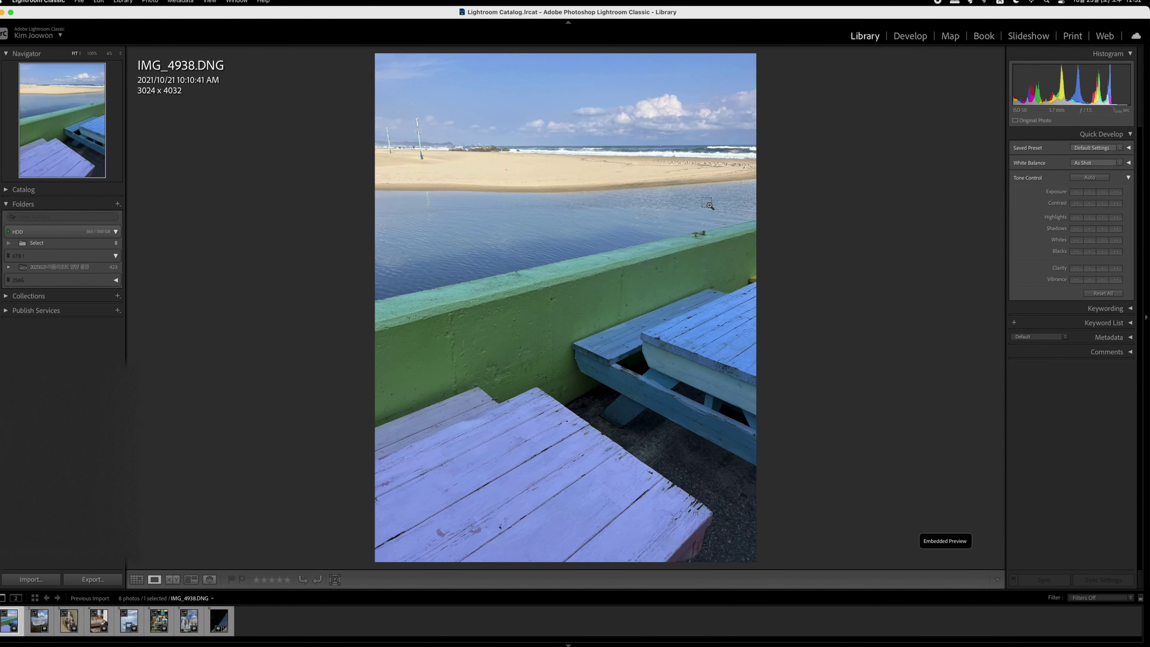
pyautogui.press('super+z')
pyautogui.press('super+shift+z')
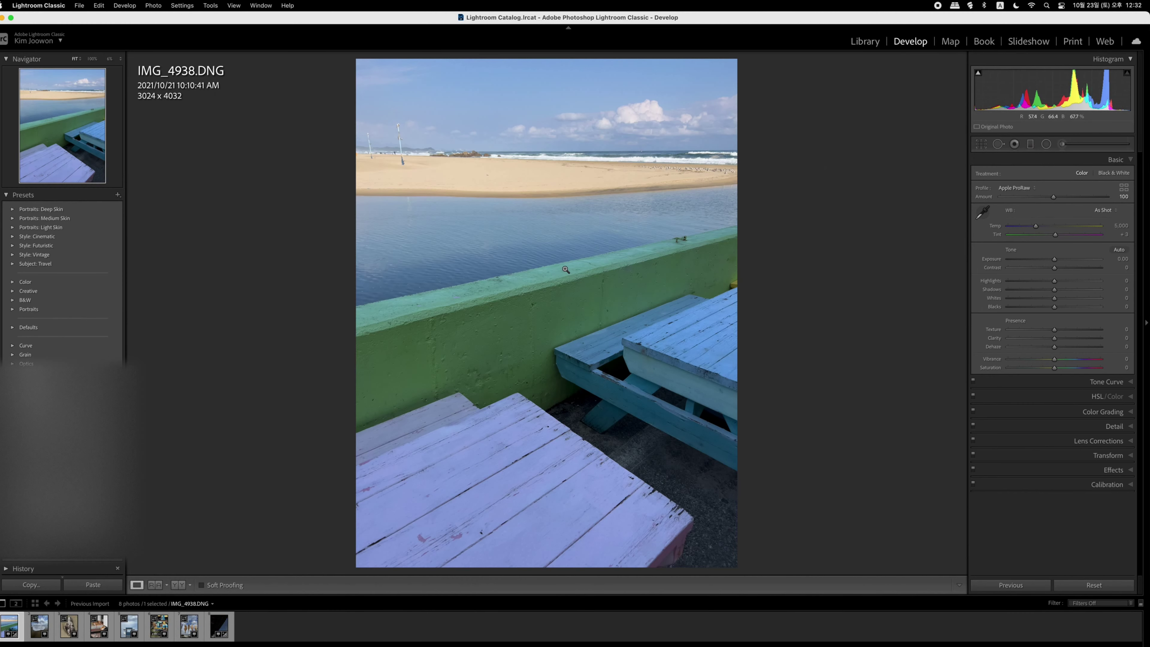
pyautogui.press('g')
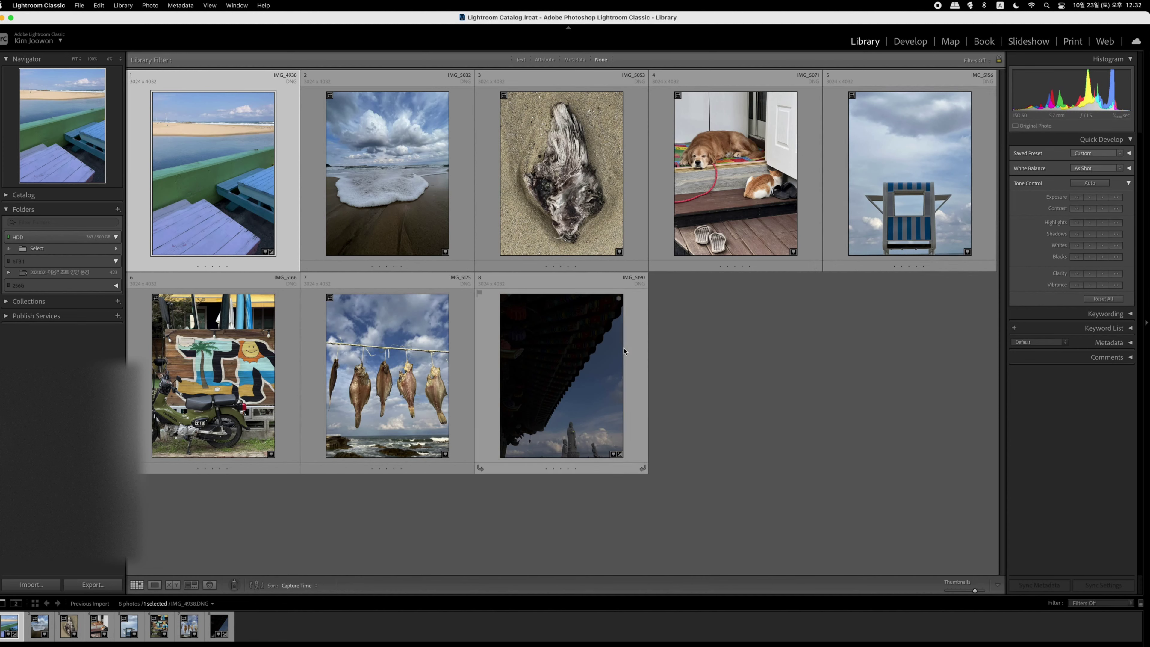
pyautogui.click(762, 348)
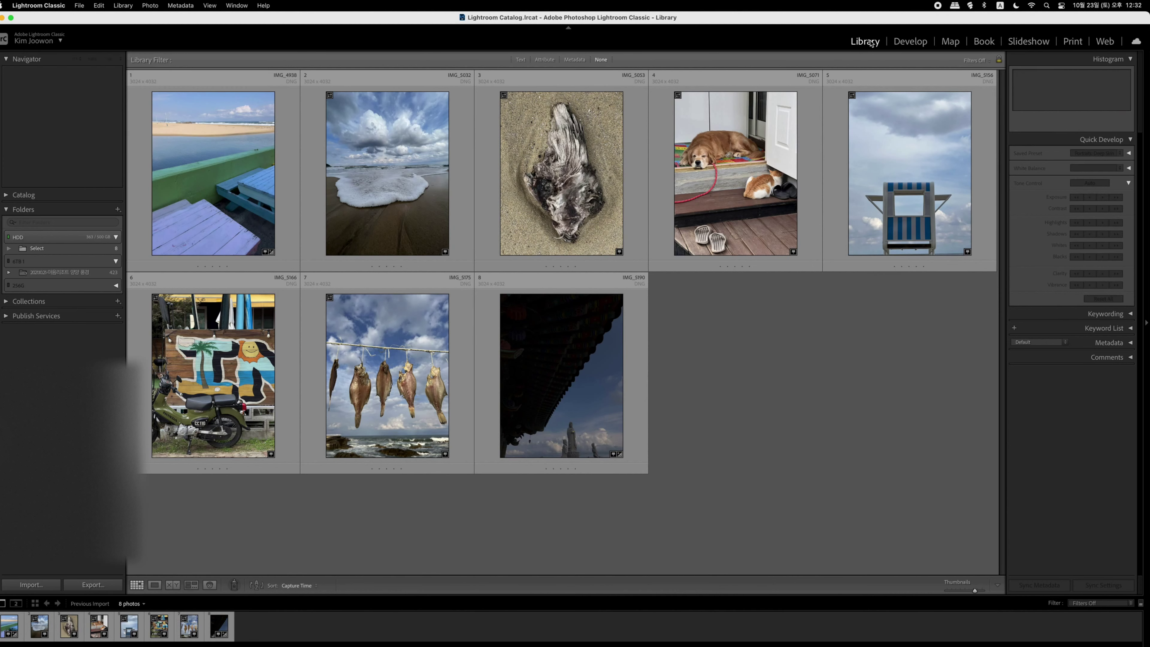
# - Sync only Treatment & Profile from IMG_4938 to all eight selected photos
pyautogui.click(270, 184)
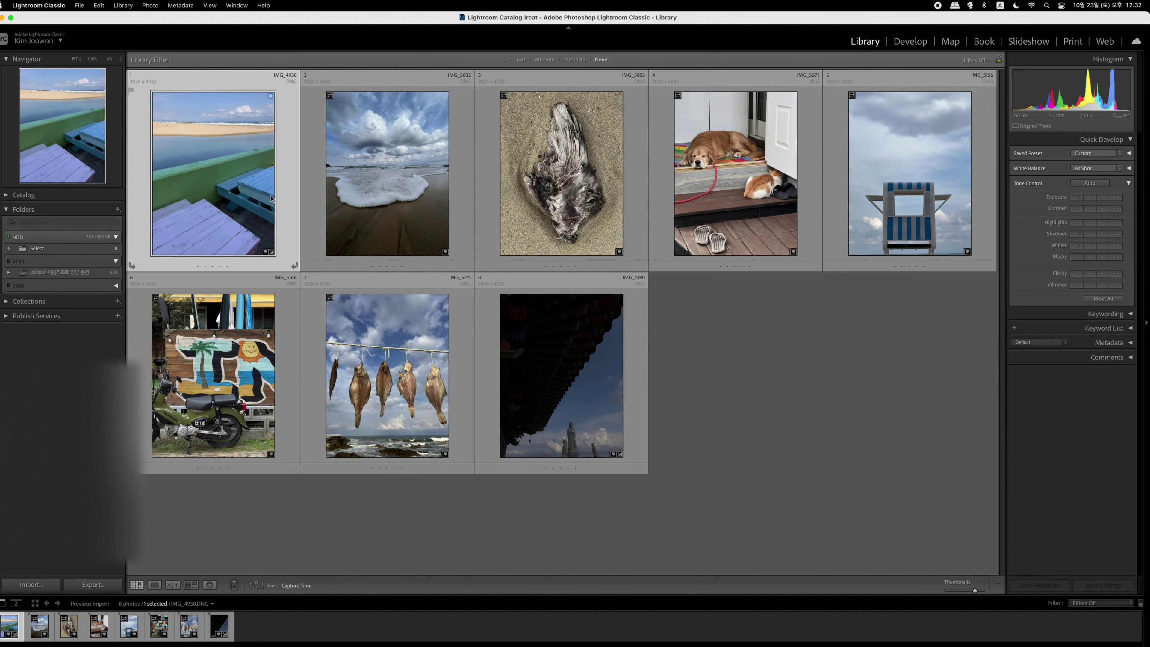
pyautogui.moveTo(561, 375)
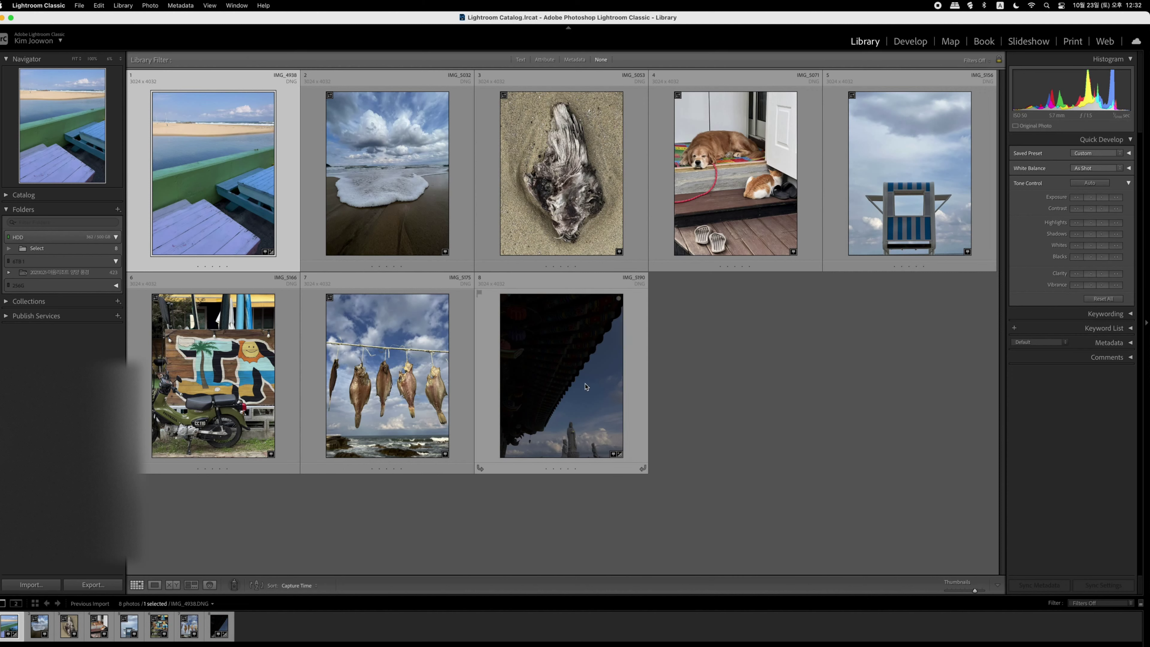
pyautogui.press('super+a')
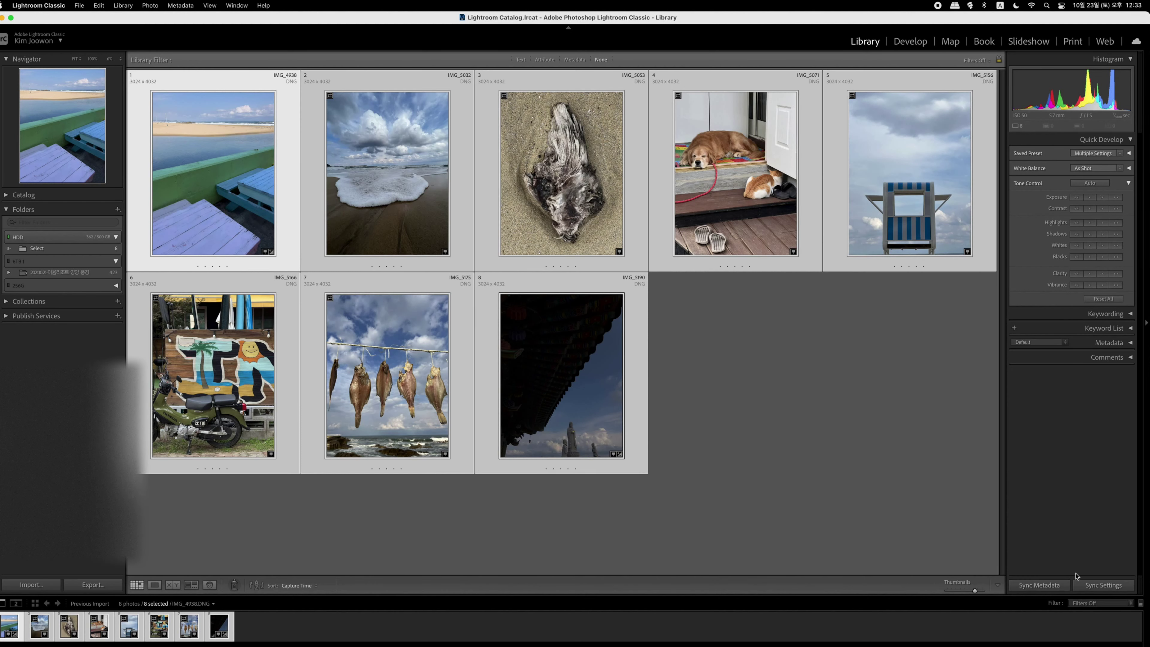
pyautogui.click(1115, 586)
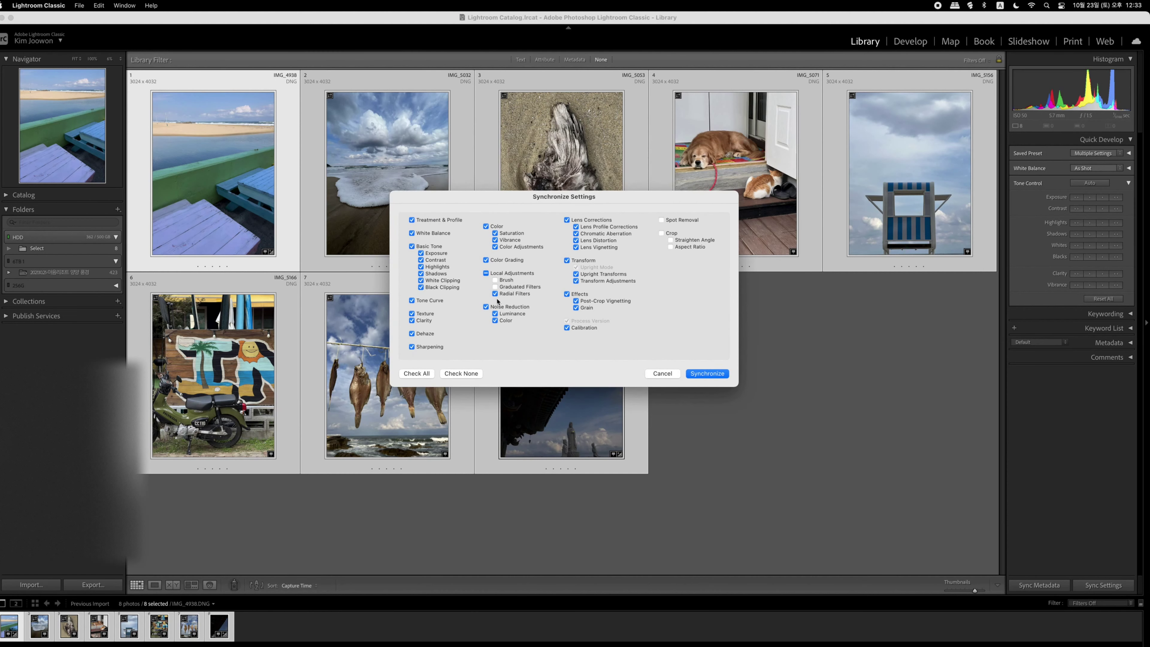
pyautogui.click(460, 373)
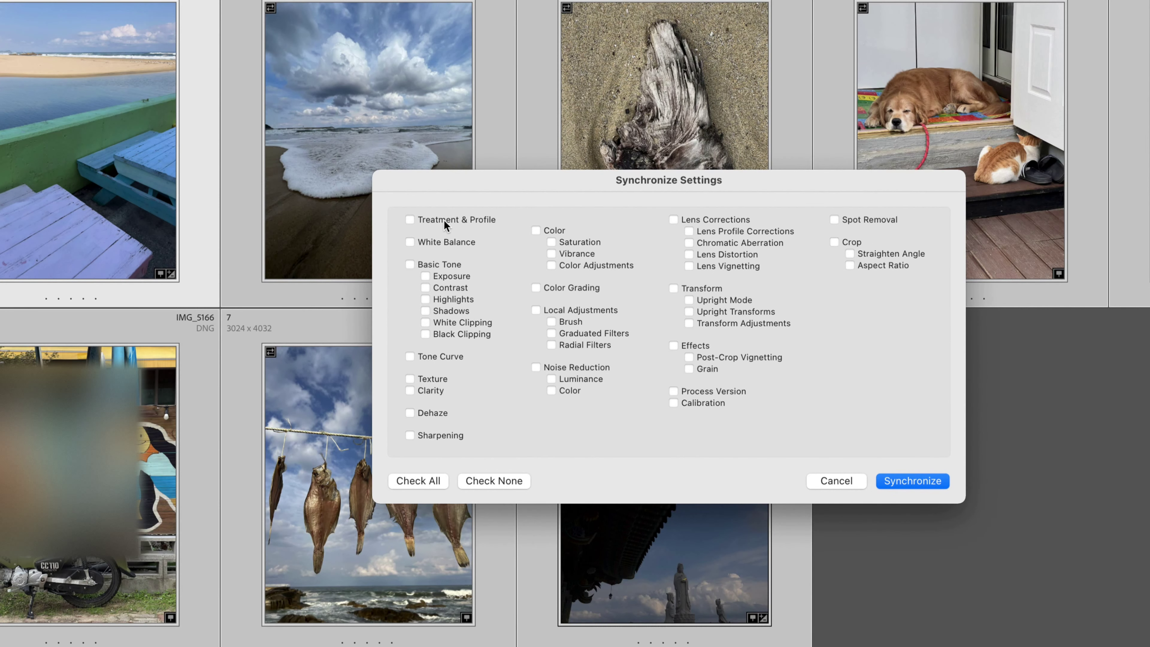
pyautogui.click(446, 222)
pyautogui.click(936, 482)
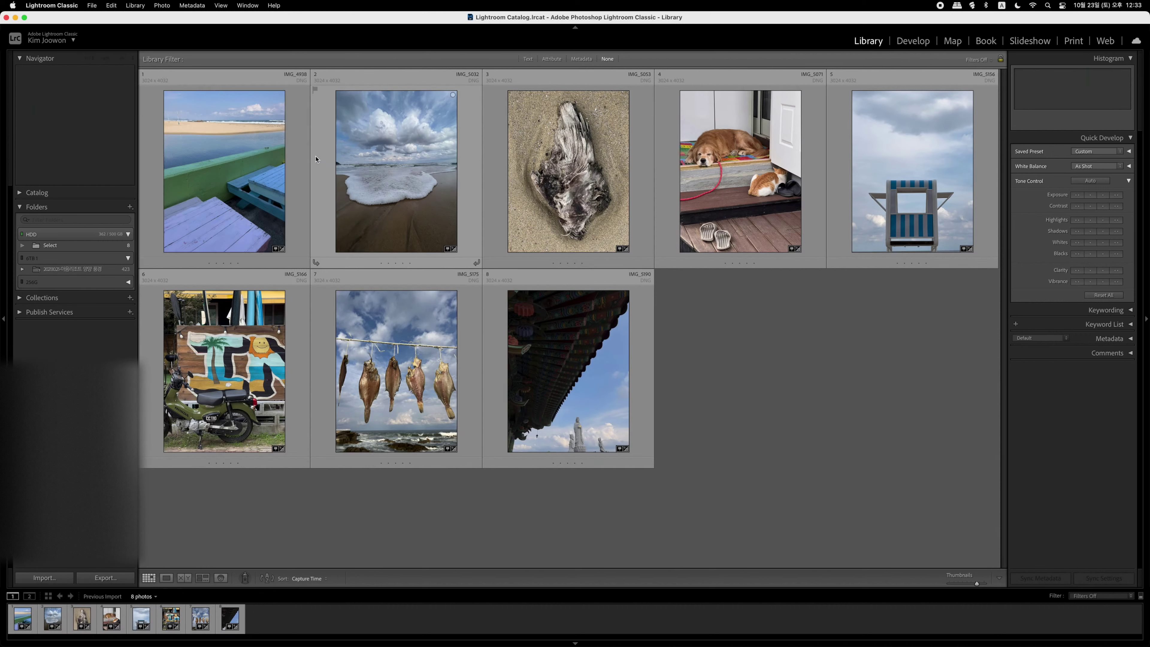
# - Open the first photo in Develop and step through to hanging-fish IMG_5175, checking each profile
pyautogui.doubleClick(260, 159)
pyautogui.press('d')
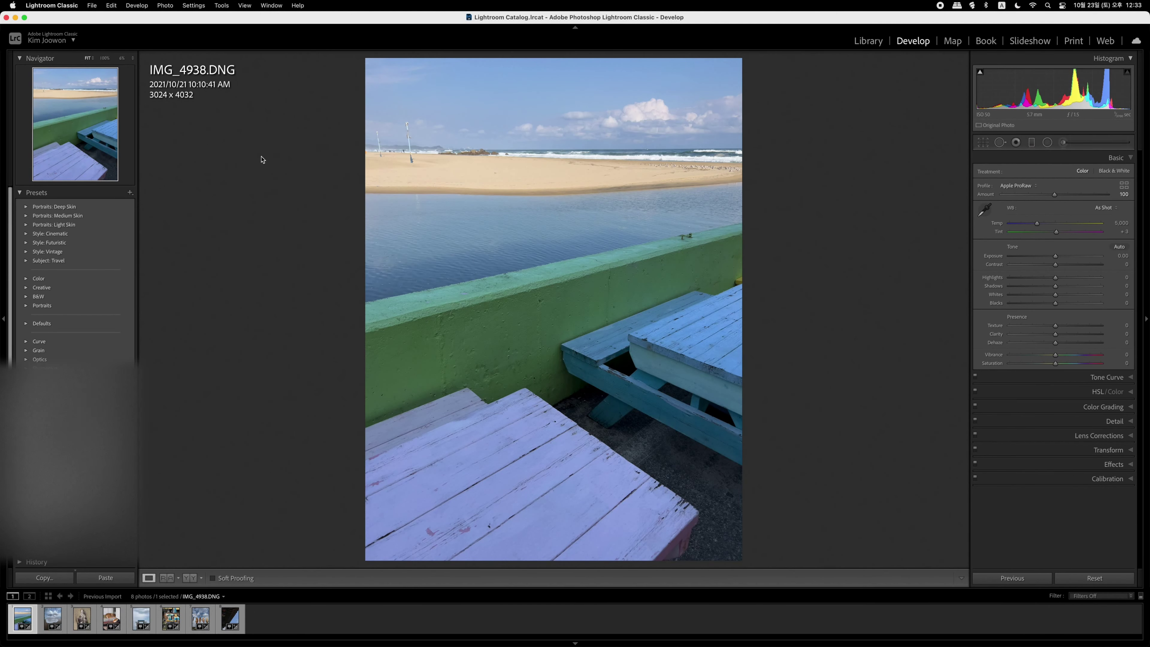
pyautogui.press('Right')
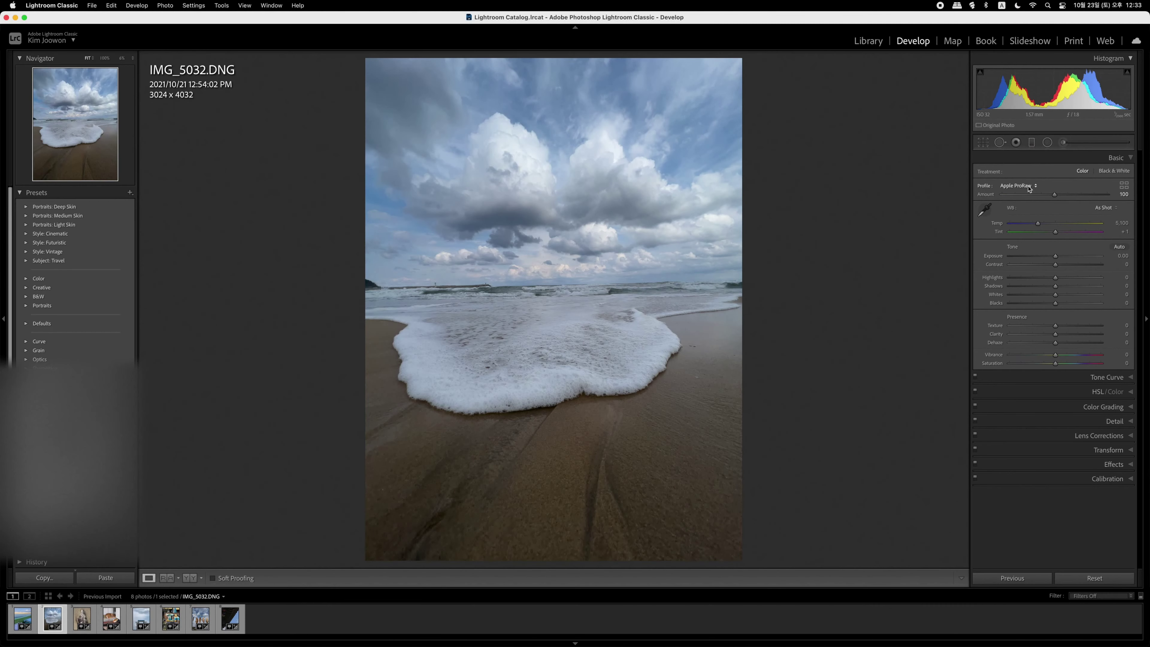
pyautogui.press('Right')
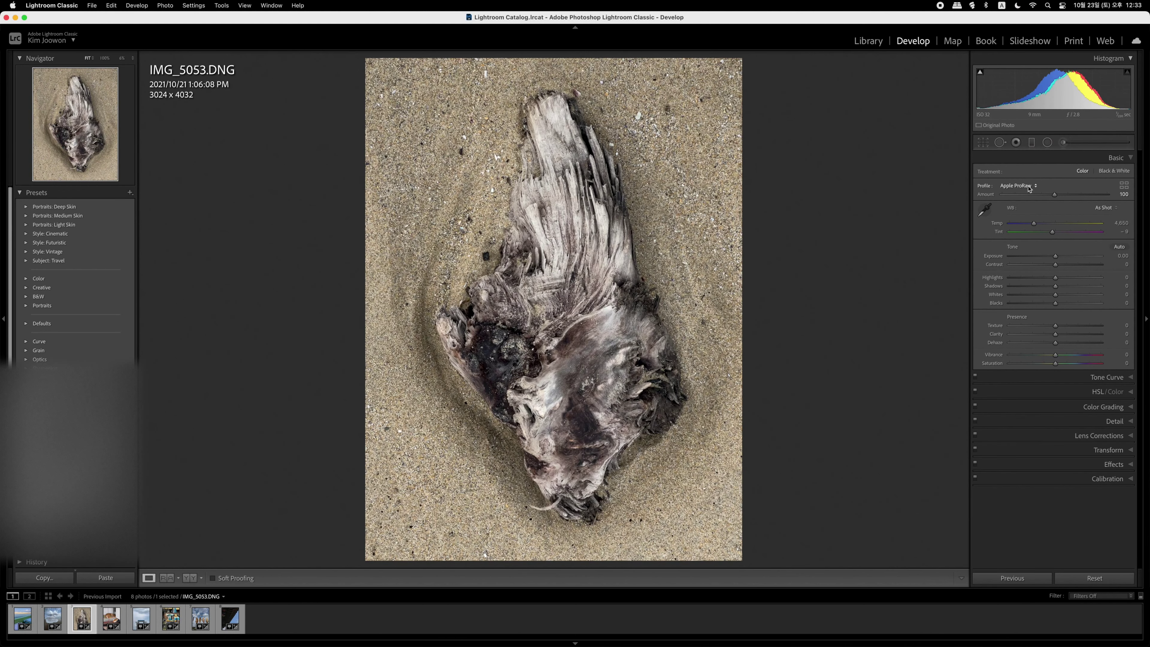
pyautogui.press('Right')
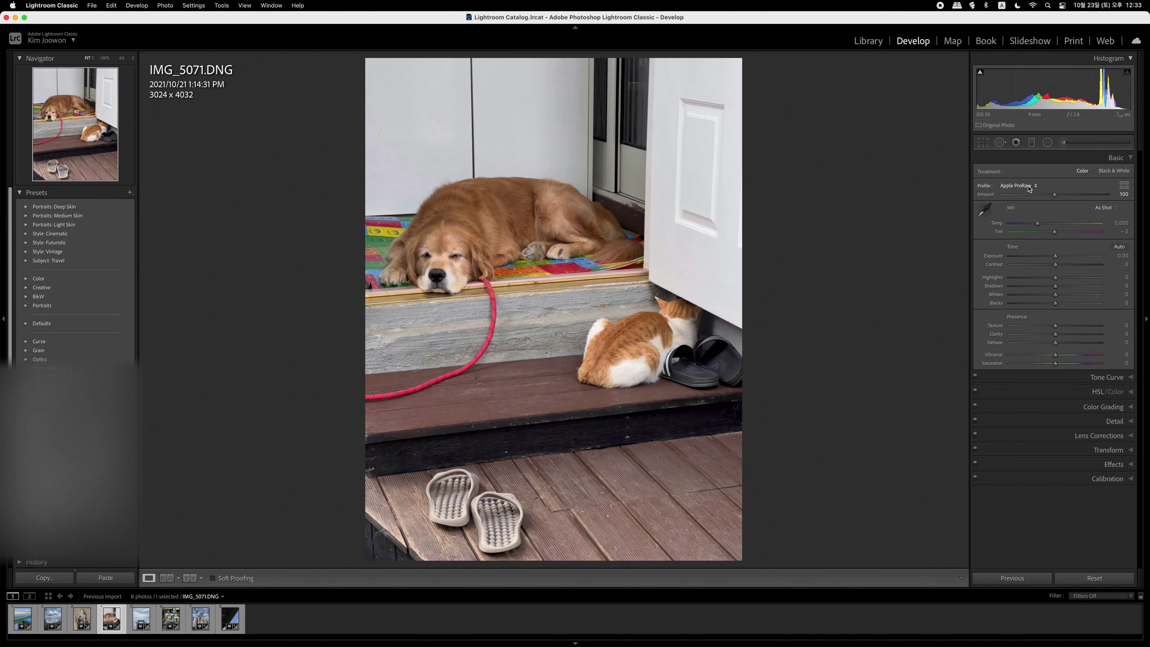
pyautogui.press('Right')
pyautogui.press('Right')
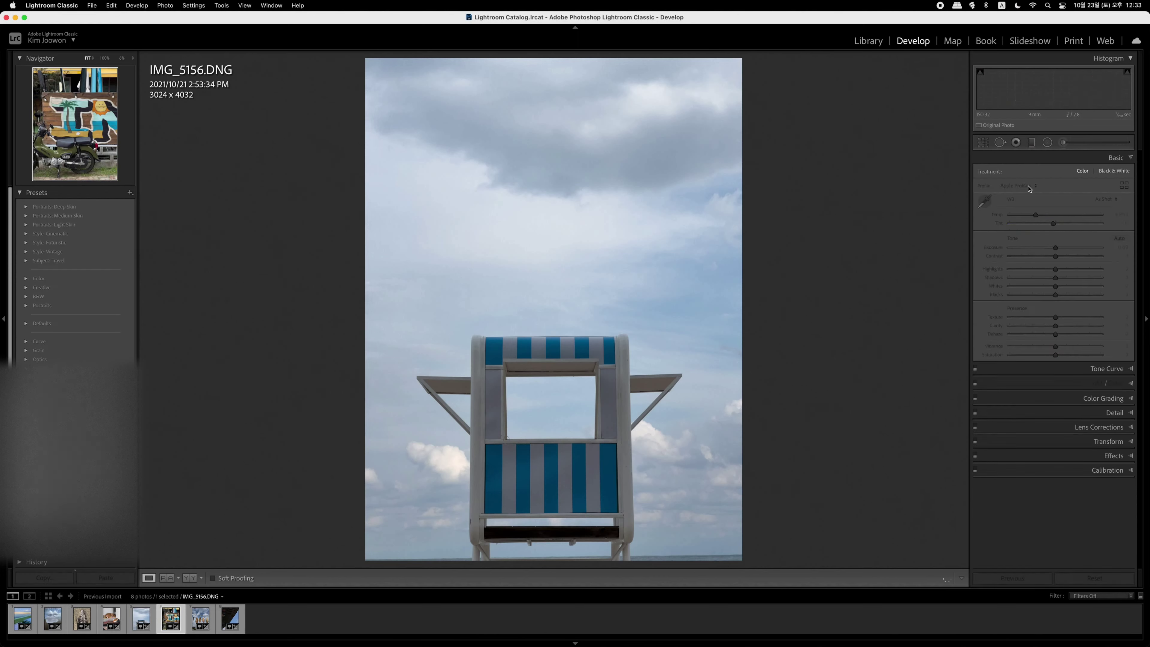
pyautogui.press('Right')
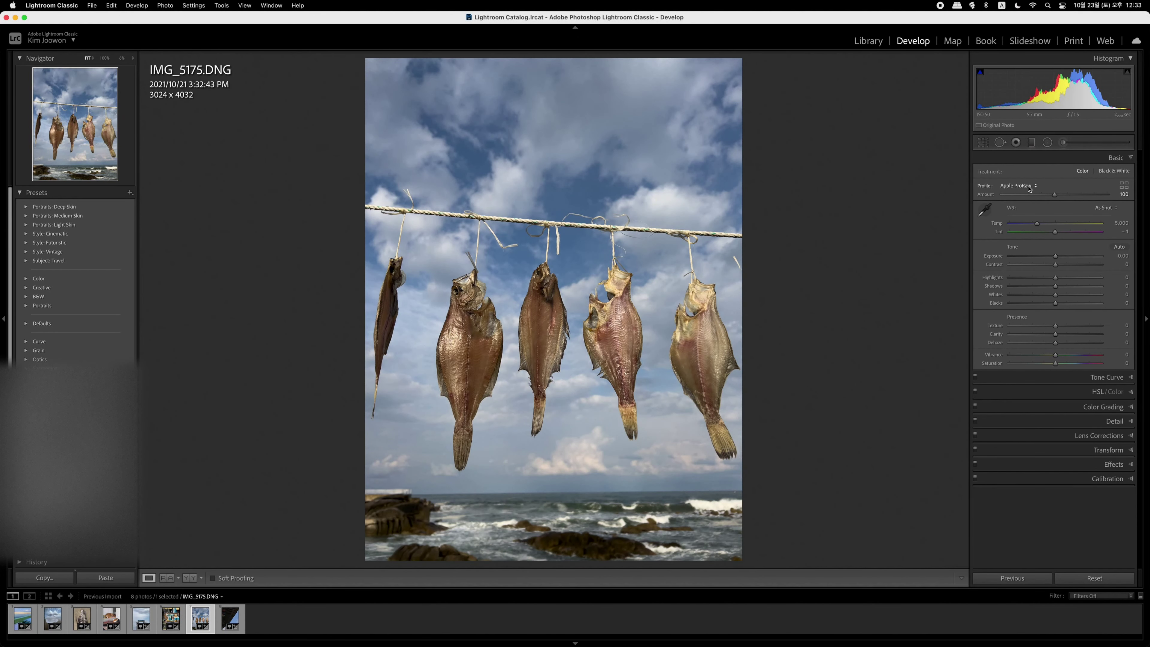
pyautogui.press('Left')
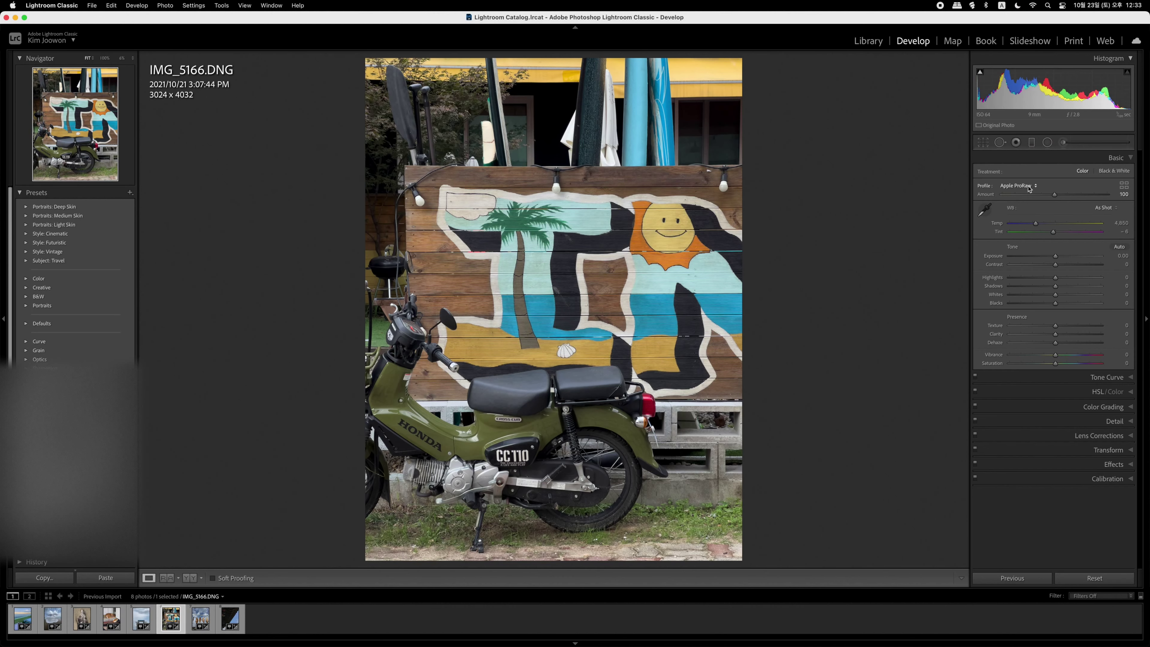
pyautogui.press('Right')
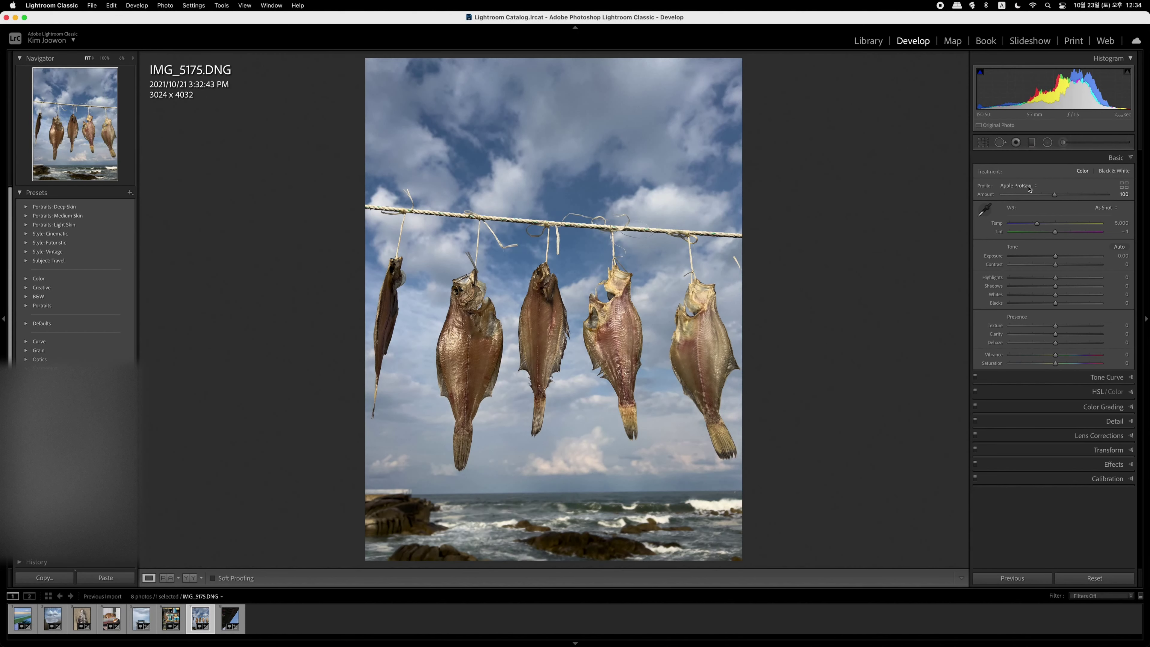
# - Zoom the hanging-fish photo to 100% and back, view IMG_5190, then return to the grid
pyautogui.click(528, 356)
pyautogui.click(527, 356)
pyautogui.press('Right')
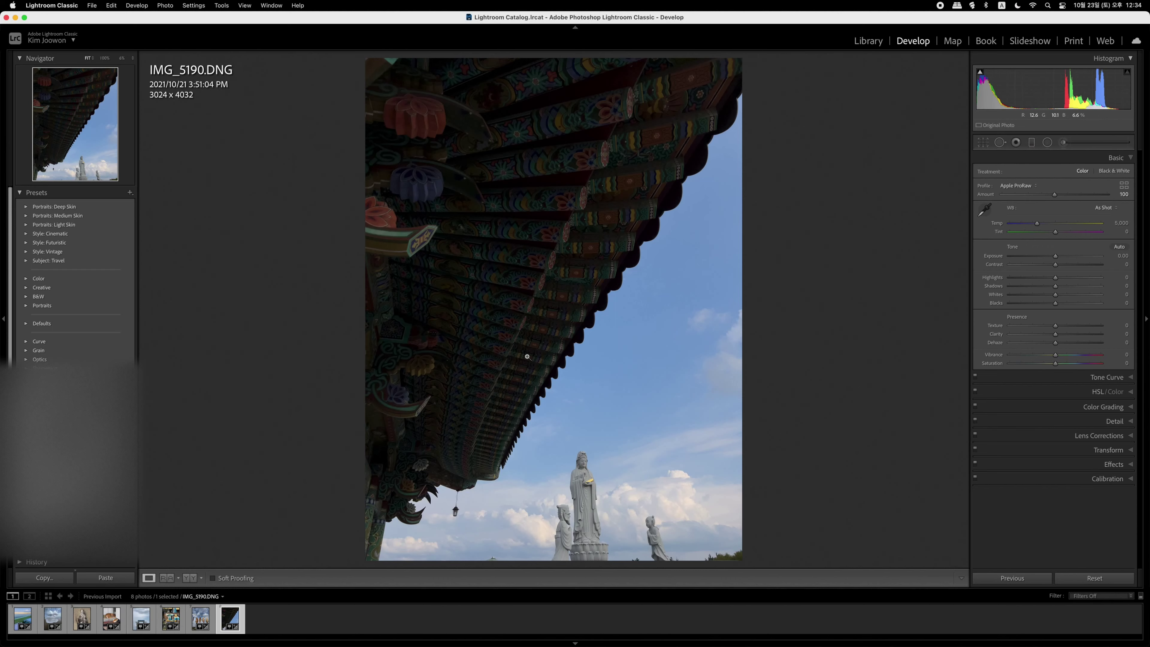
pyautogui.press('g')
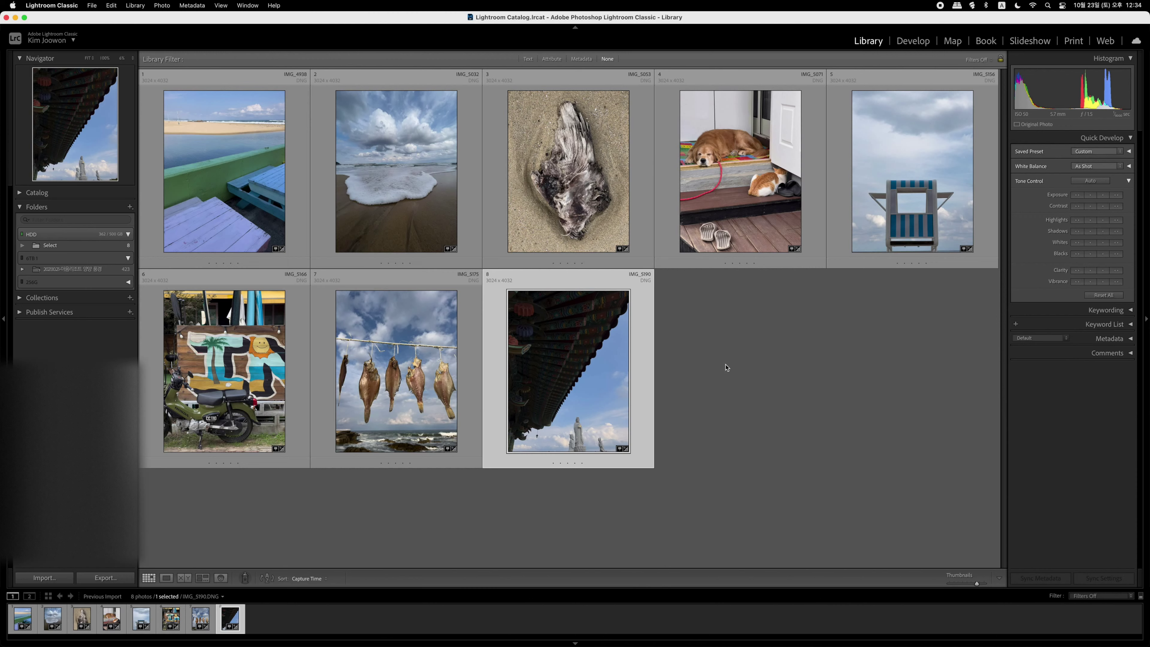
pyautogui.moveTo(224, 170)
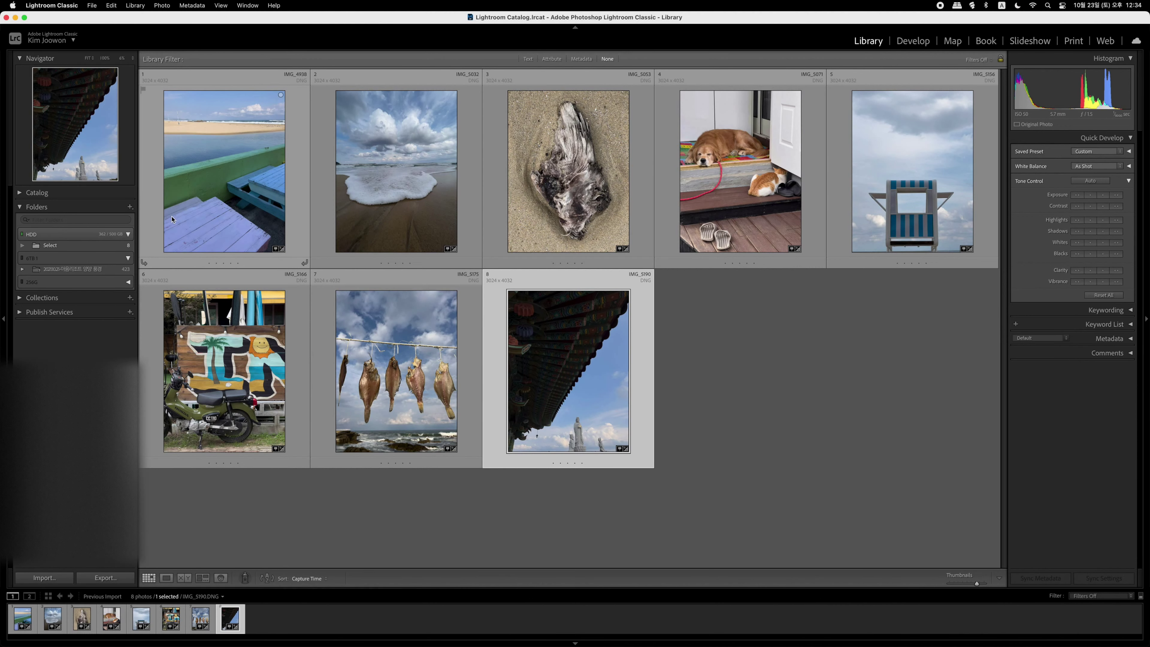
# - Open IMG_4938 in Develop, preview Subject: Travel presets TR06 and TR03, and apply TR02
pyautogui.doubleClick(172, 220)
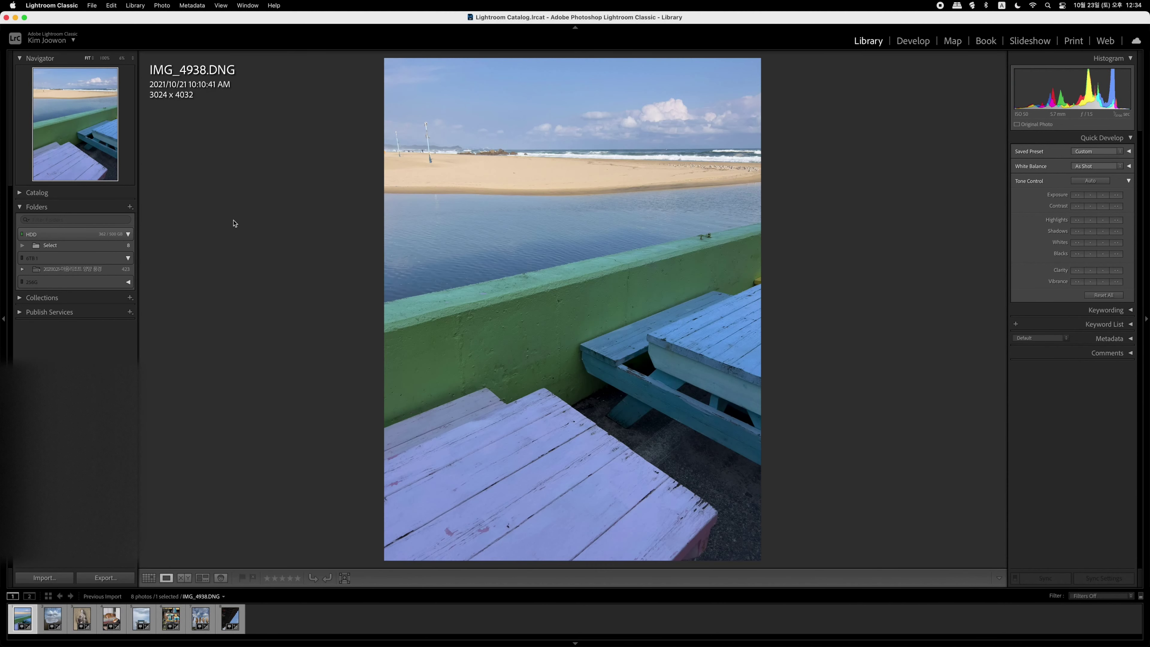
pyautogui.click(906, 43)
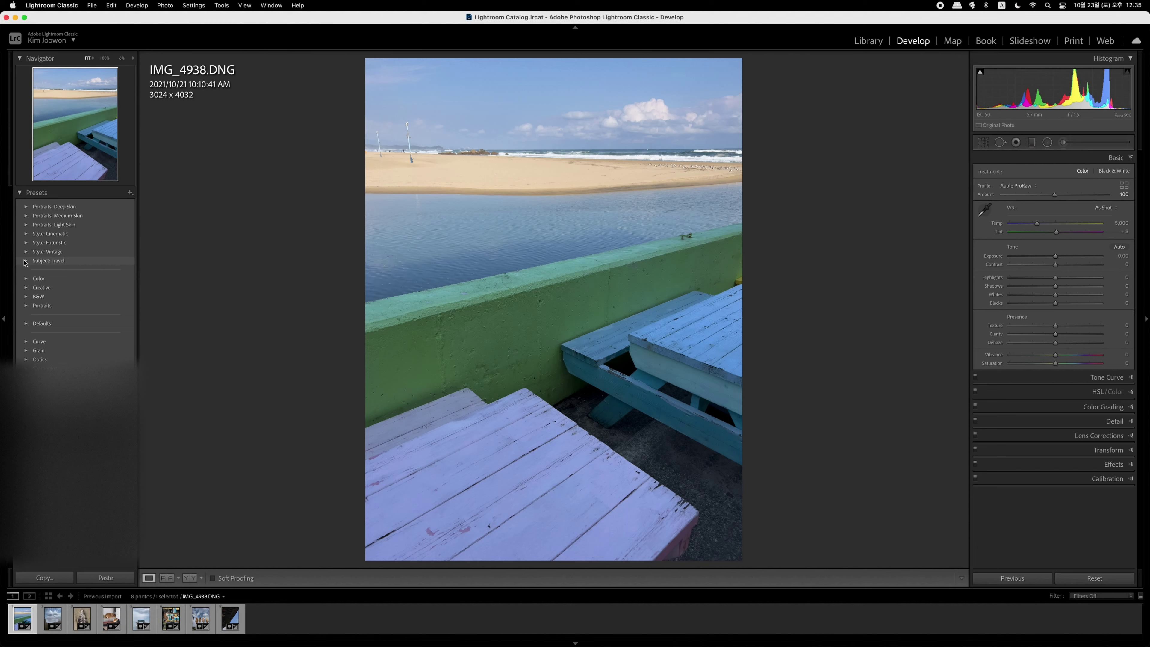
pyautogui.click(26, 261)
pyautogui.click(117, 314)
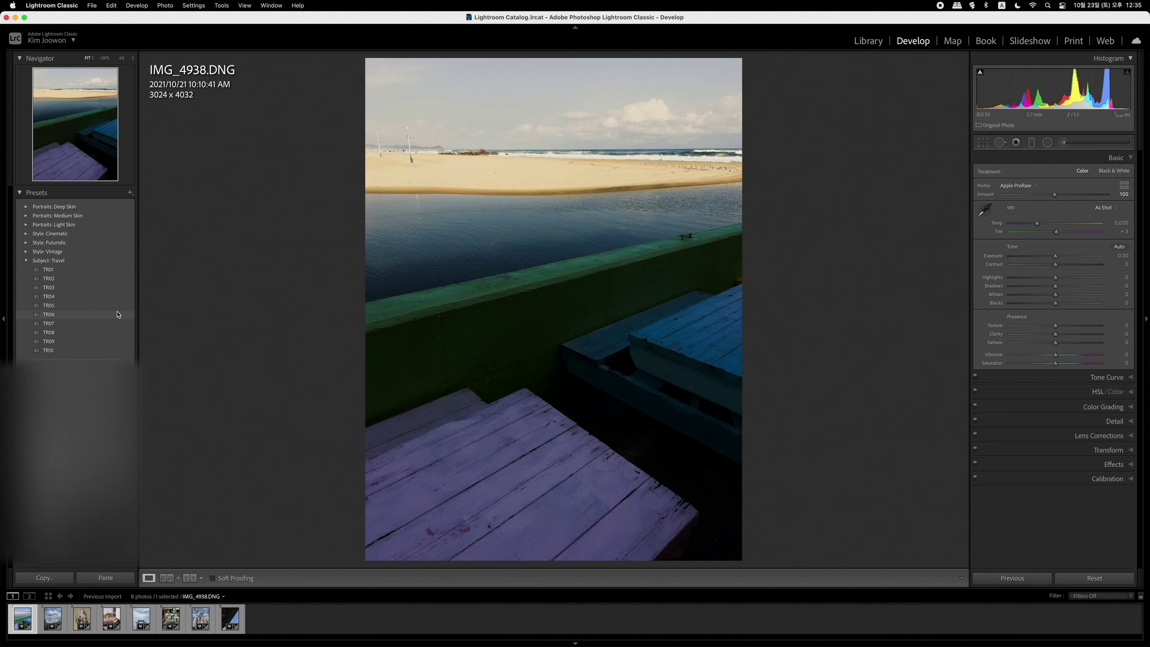
pyautogui.click(64, 279)
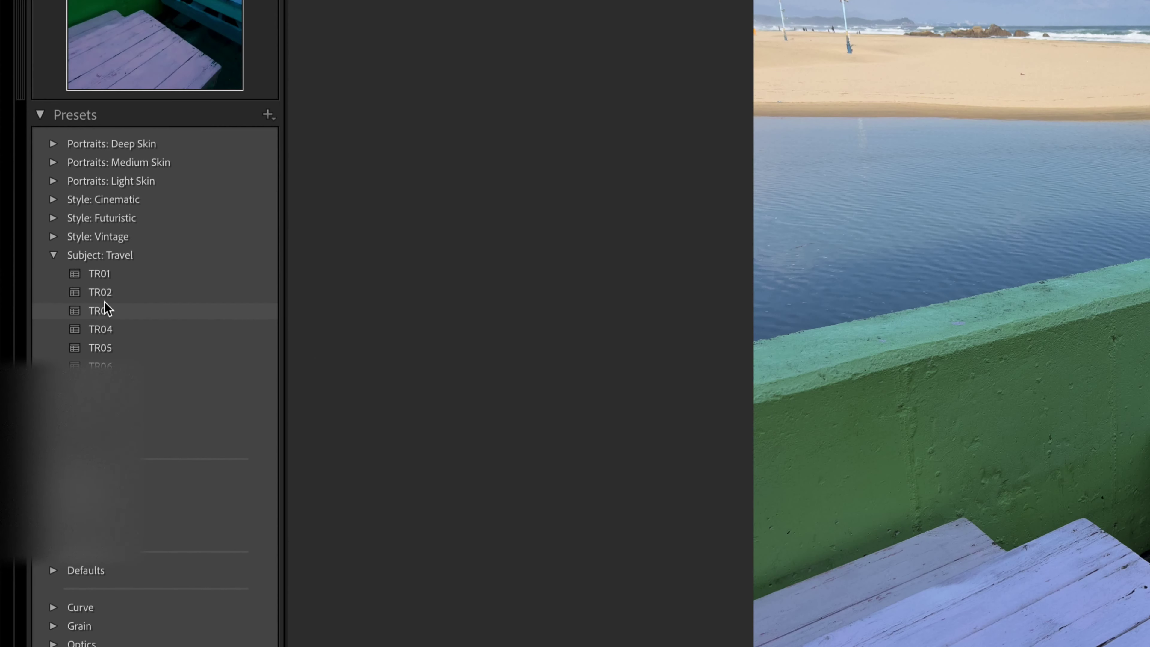
pyautogui.click(105, 308)
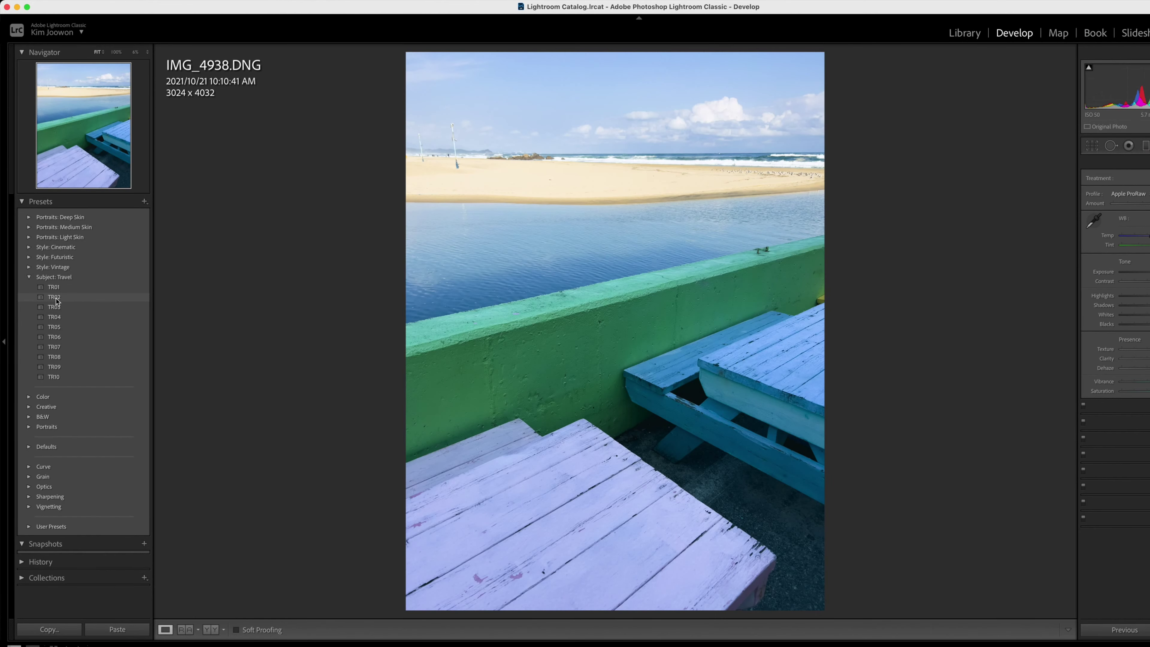
pyautogui.click(55, 298)
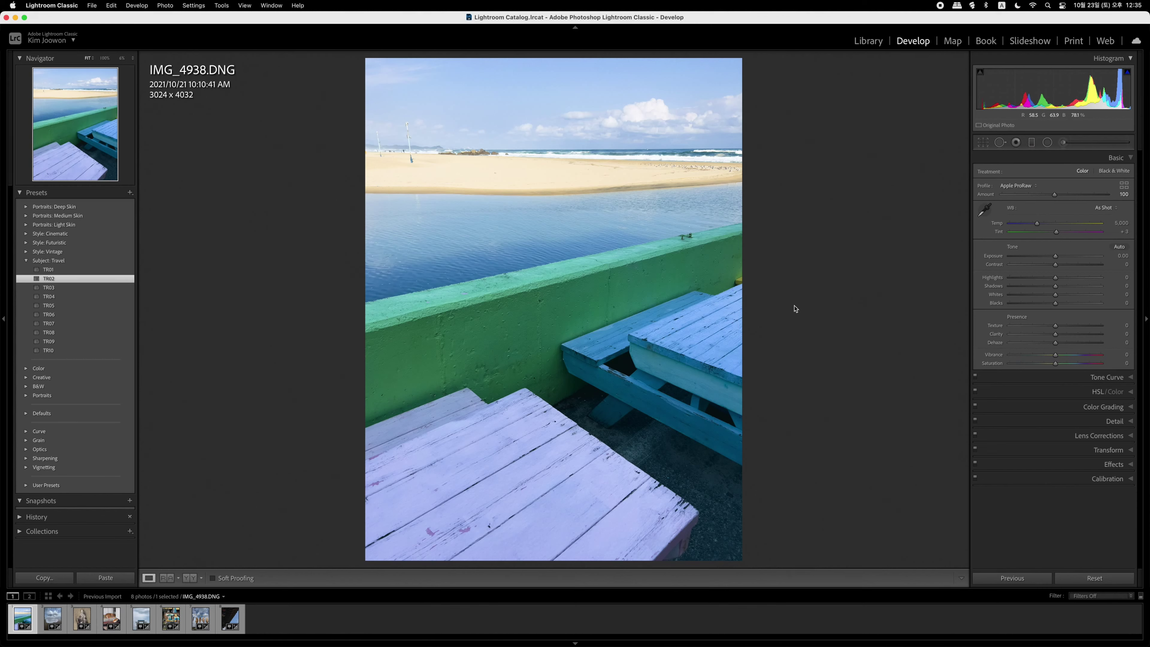
# - Set Highlights to -55, Clarity +24 and Vibrance +28, then expand the Detail panel
pyautogui.moveTo(1041, 278)
pyautogui.mouseDown()
pyautogui.moveTo(1030, 277)
pyautogui.moveTo(1067, 287)
pyautogui.mouseUp()
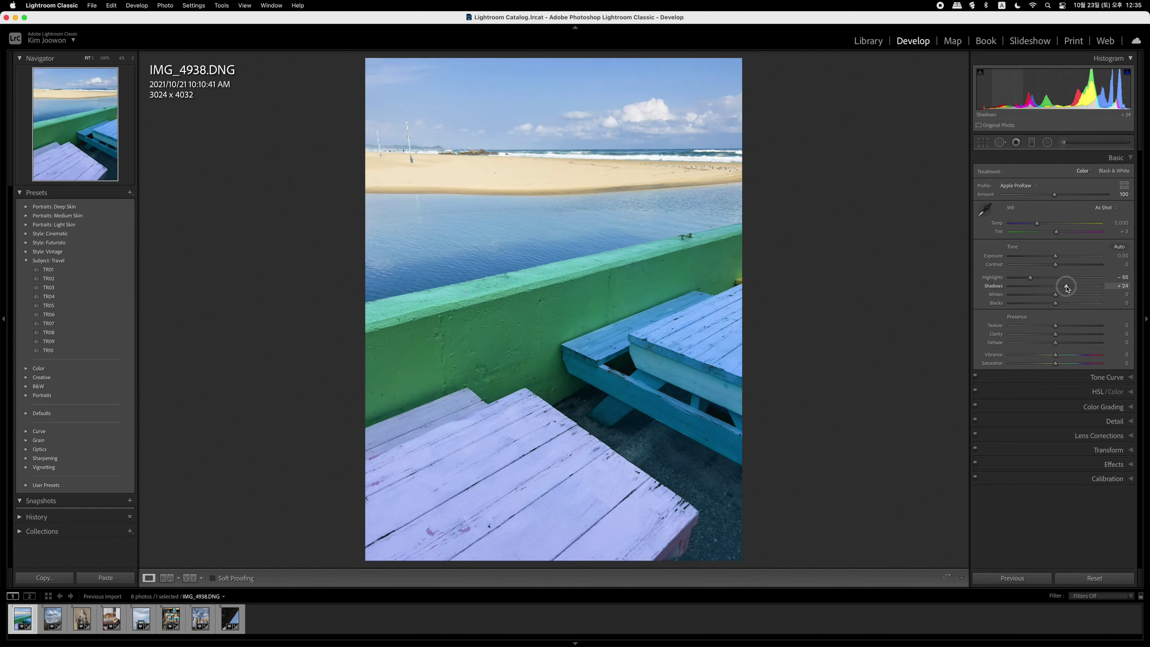
pyautogui.moveTo(1063, 336)
pyautogui.mouseDown()
pyautogui.moveTo(1074, 335)
pyautogui.moveTo(1069, 357)
pyautogui.mouseUp()
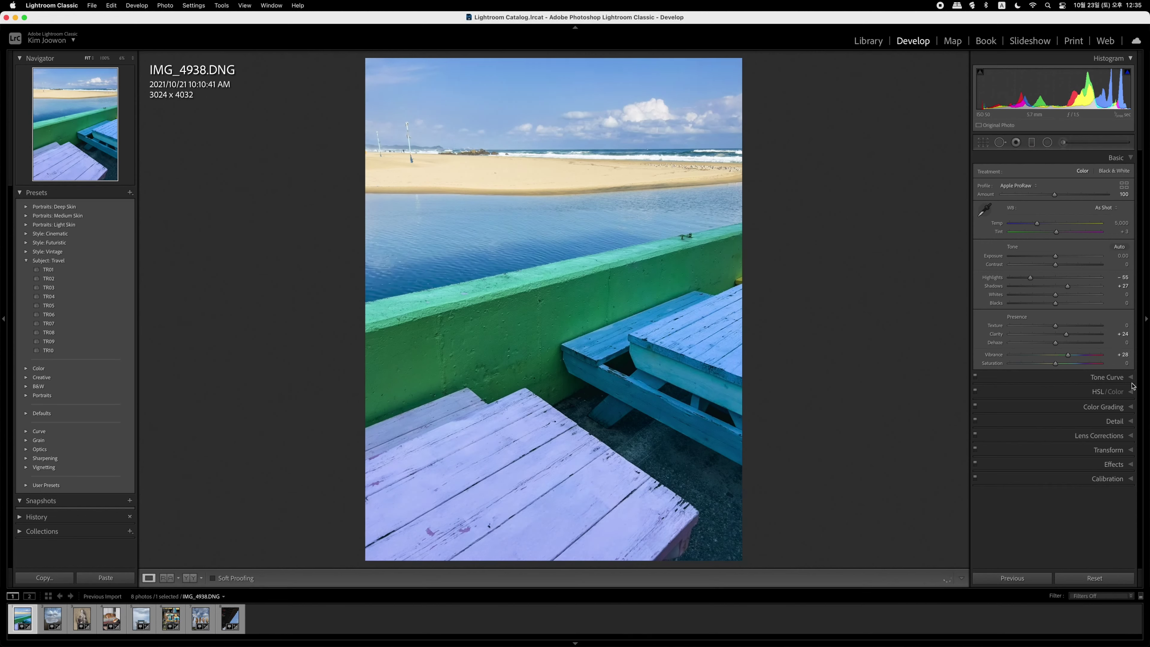
pyautogui.click(1132, 421)
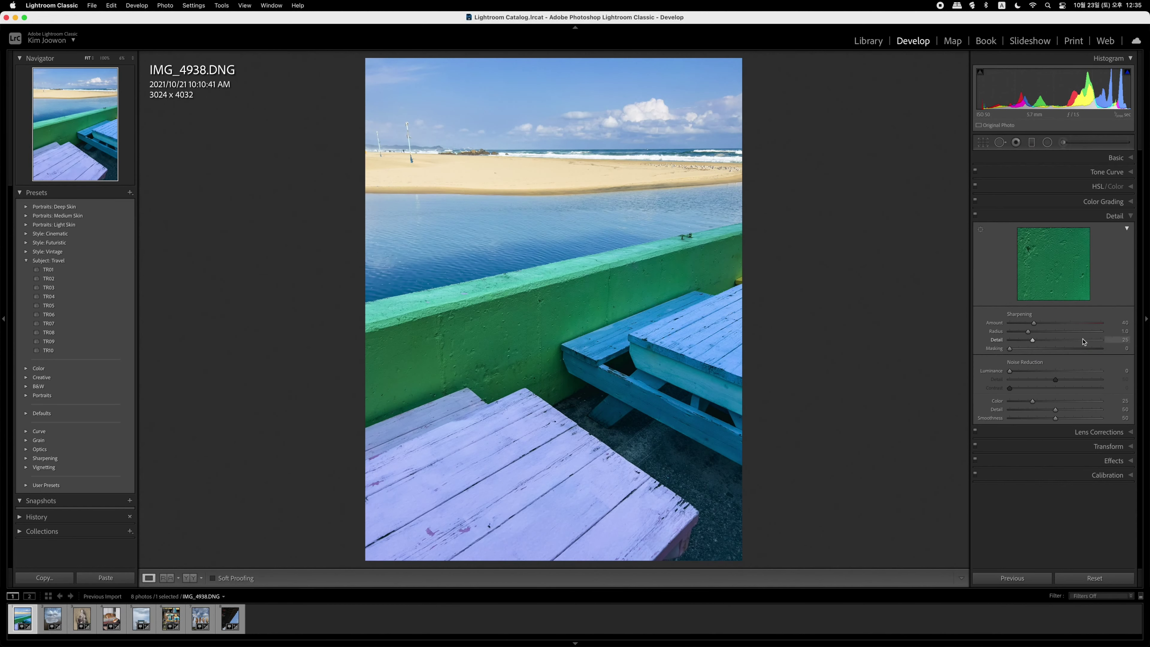
# - Try sharpening Amount 90, inspect the benches at 100%, then settle on Amount 70
pyautogui.click(1063, 323)
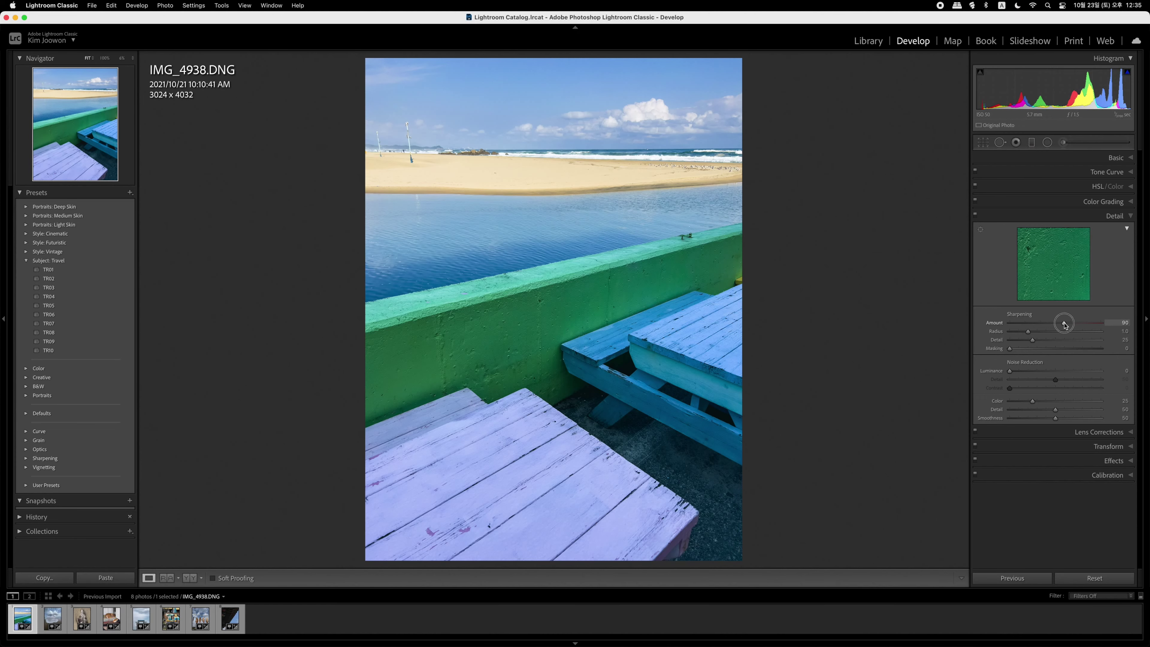
pyautogui.click(602, 357)
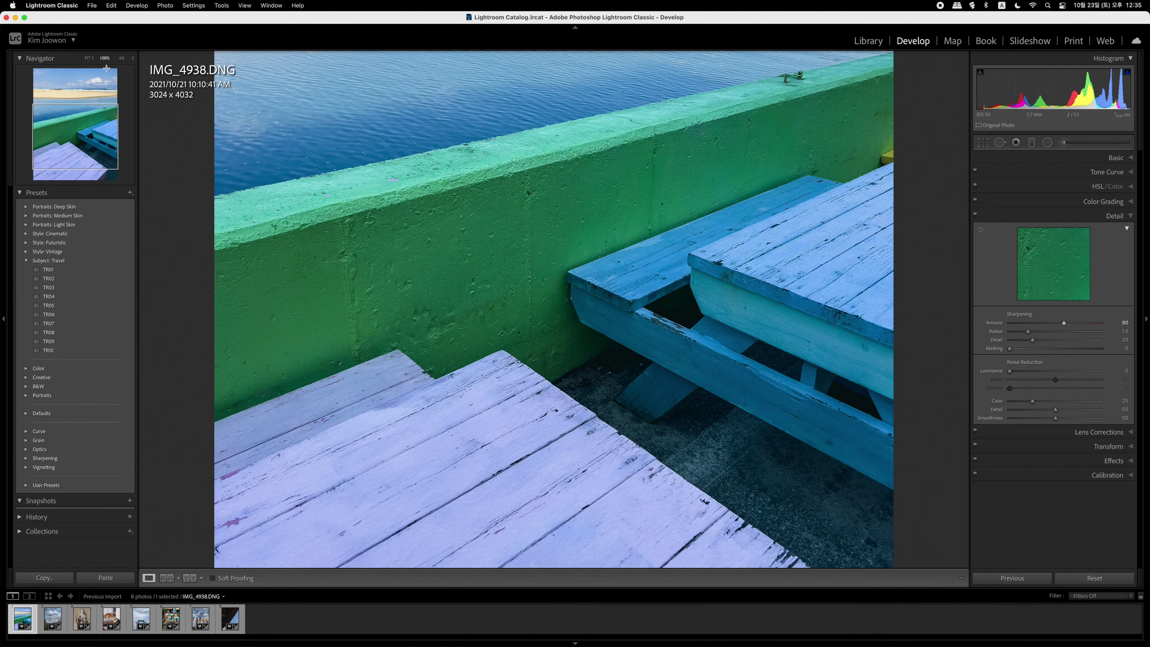
pyautogui.scroll(3, 438, 258)
pyautogui.scroll(5, 439, 258)
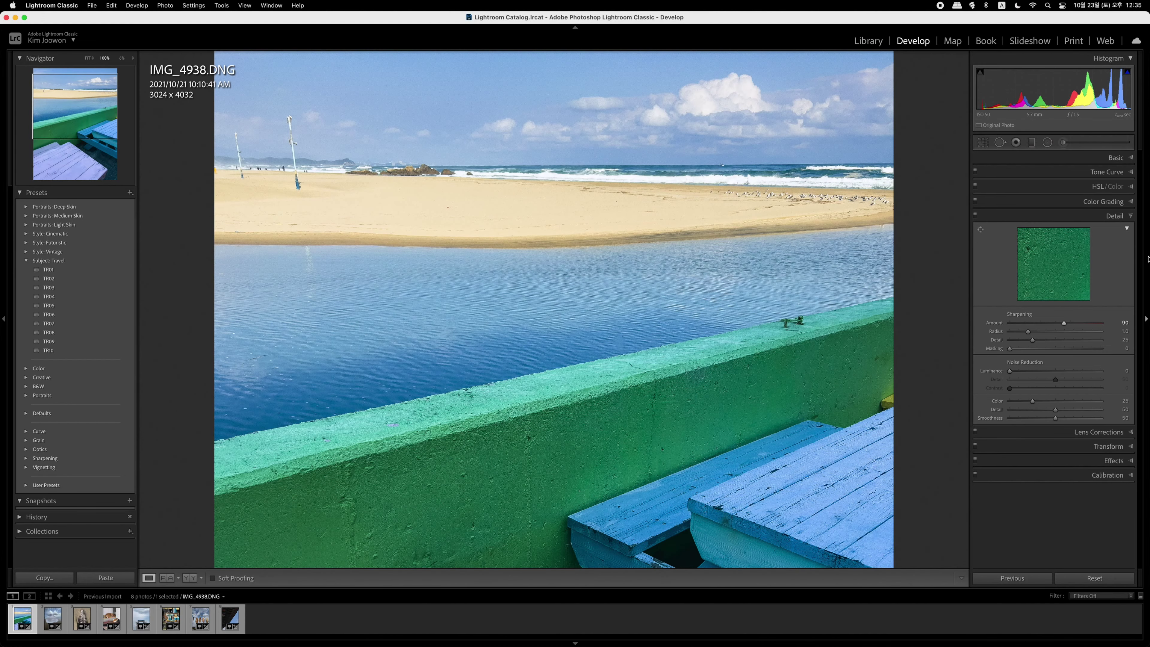
pyautogui.click(1053, 323)
pyautogui.scroll(-5, 408, 226)
pyautogui.click(214, 134)
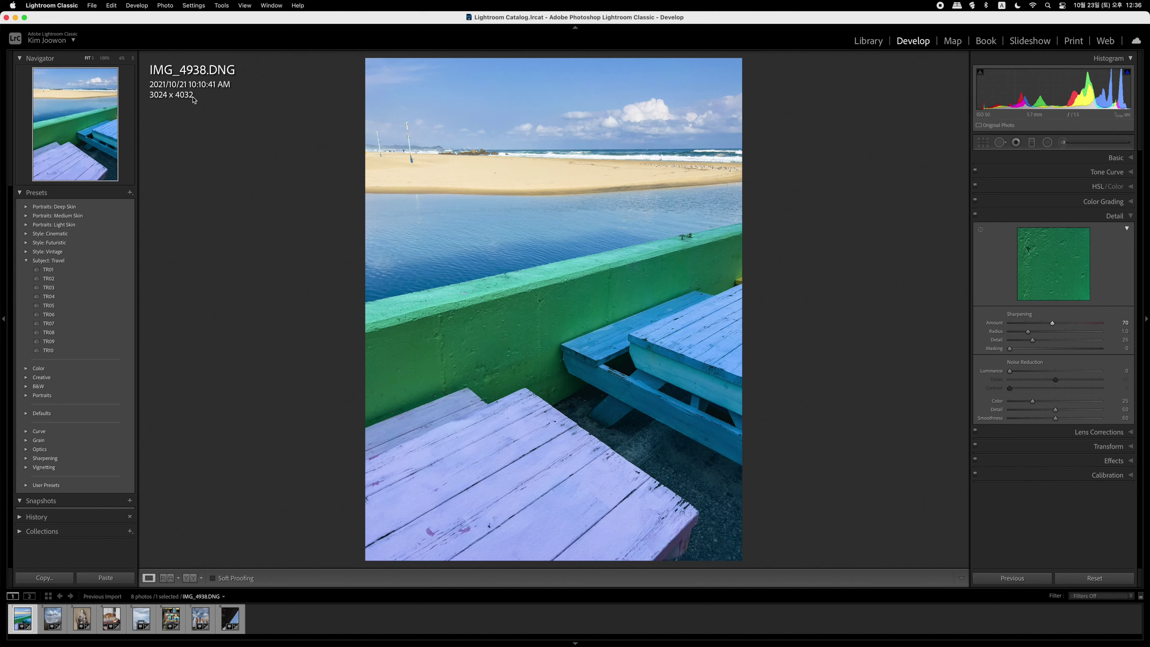
# - Select all eight photos in the Library grid and sync IMG_4938's develop settings to them
pyautogui.press('g')
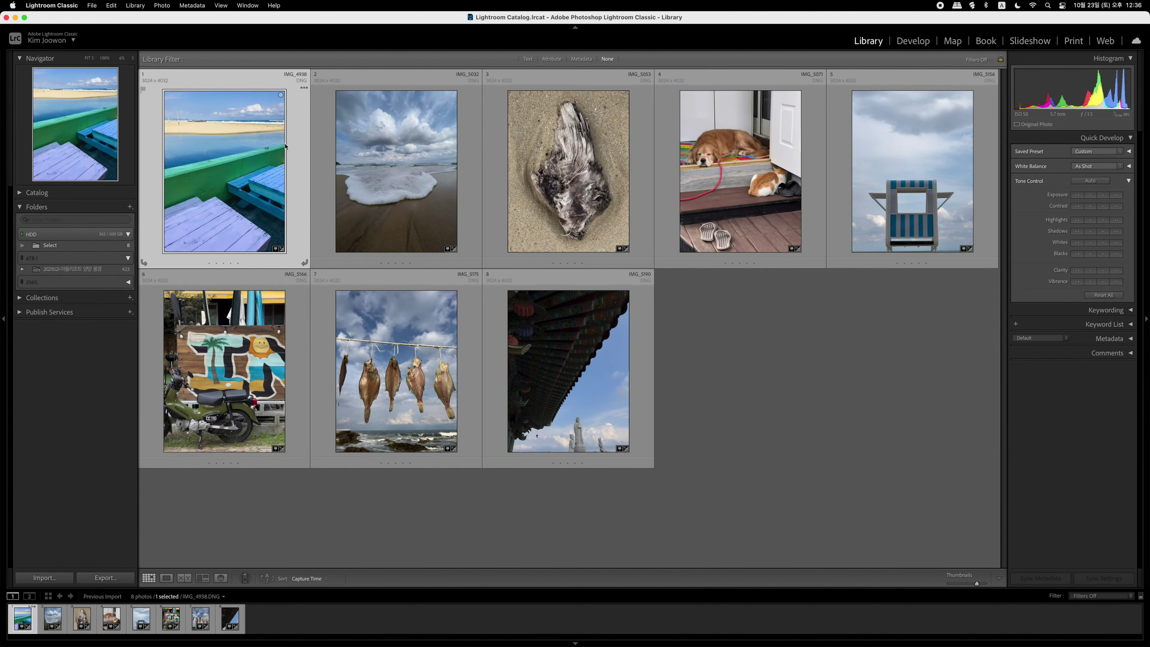
pyautogui.doubleClick(272, 154)
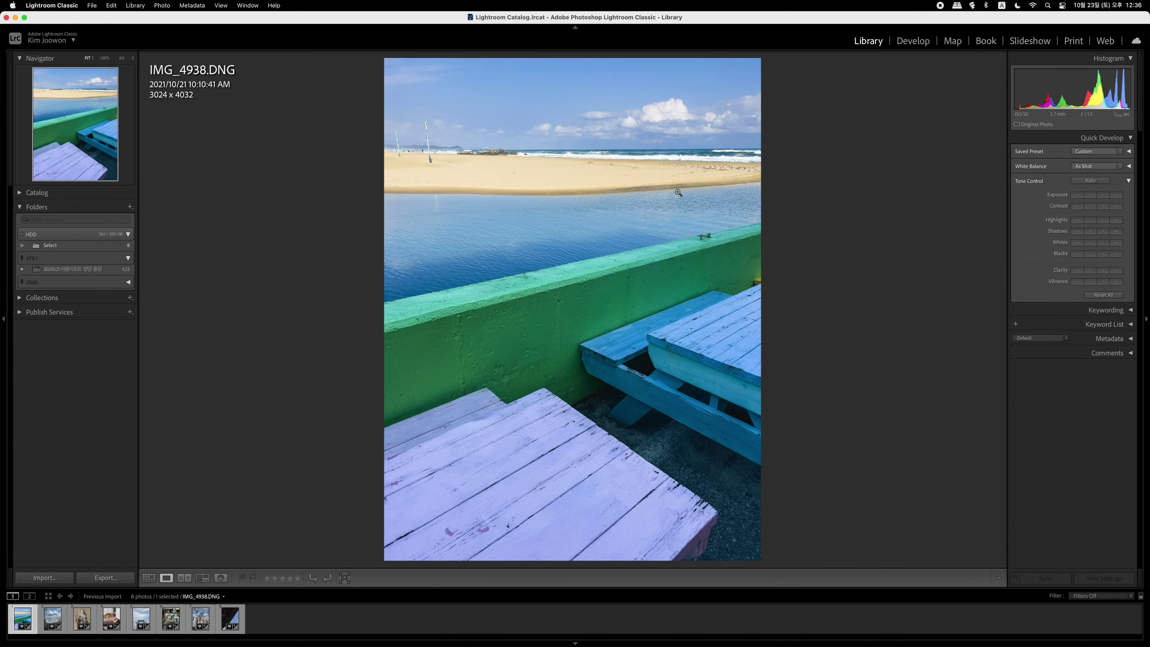
pyautogui.press('g')
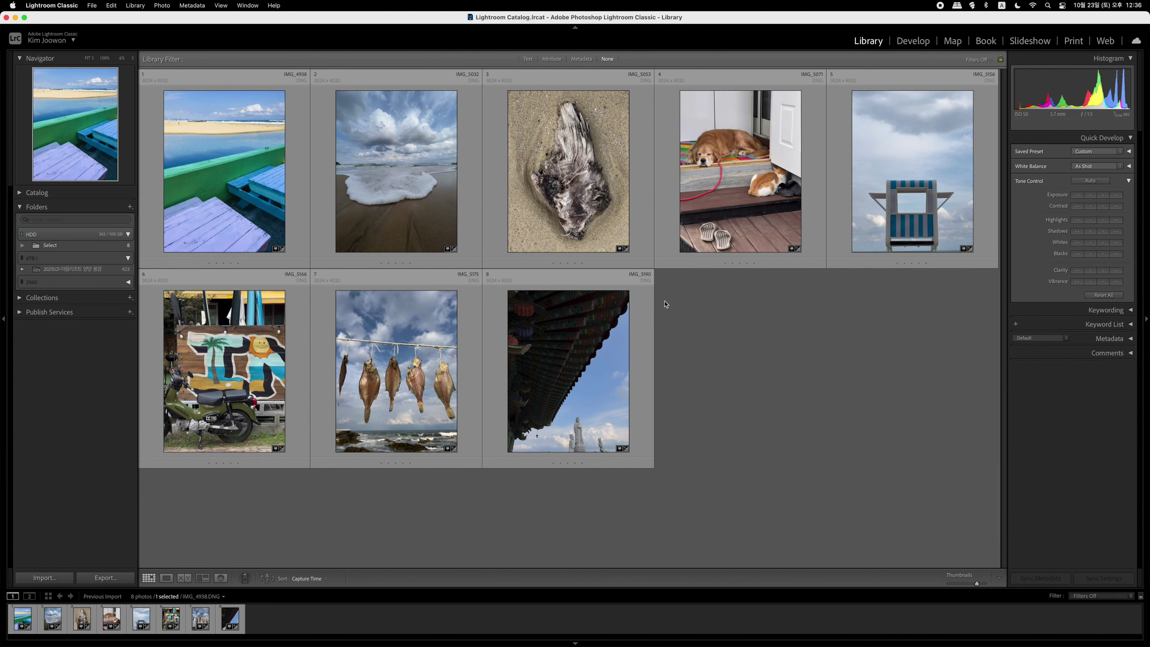
pyautogui.press('super+a')
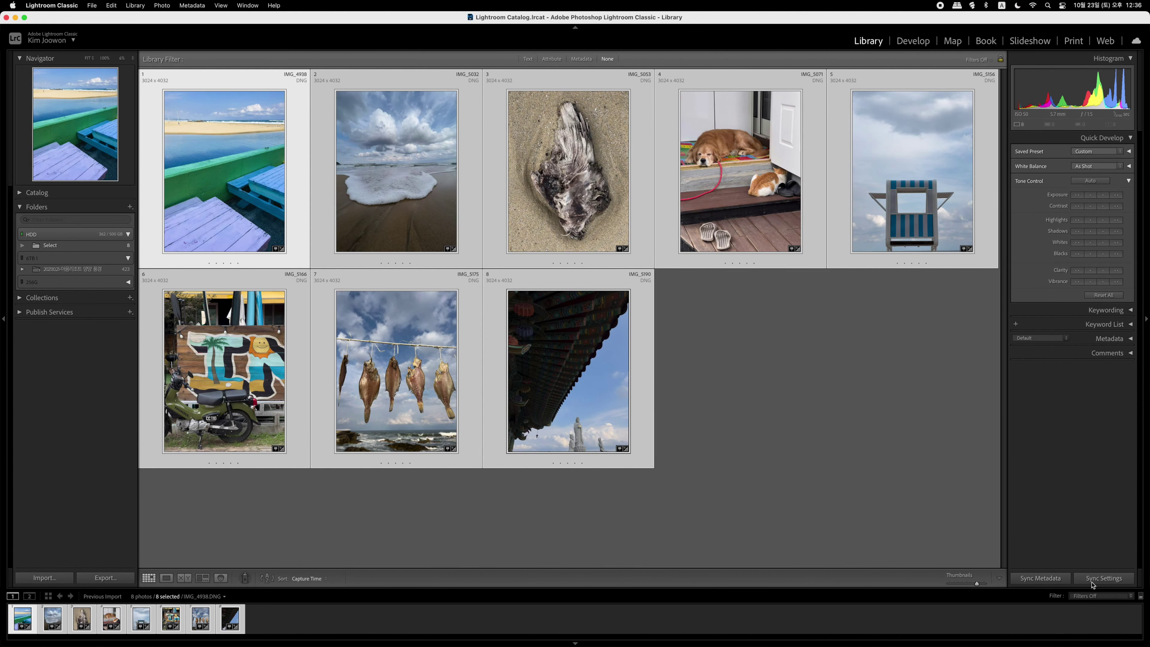
pyautogui.click(1092, 581)
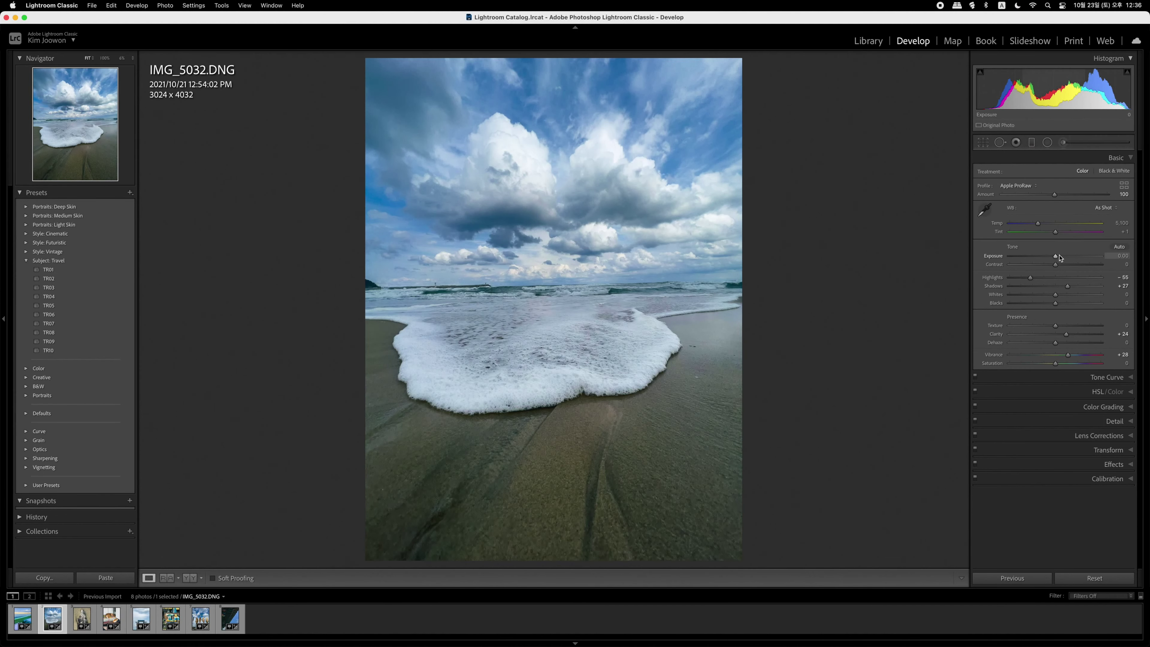
# - Raise the wave photo's exposure to +0.30 and straighten it by 1.79° with a crop
pyautogui.moveTo(1057, 256); pyautogui.dragTo(1062, 257)
pyautogui.click(983, 142)
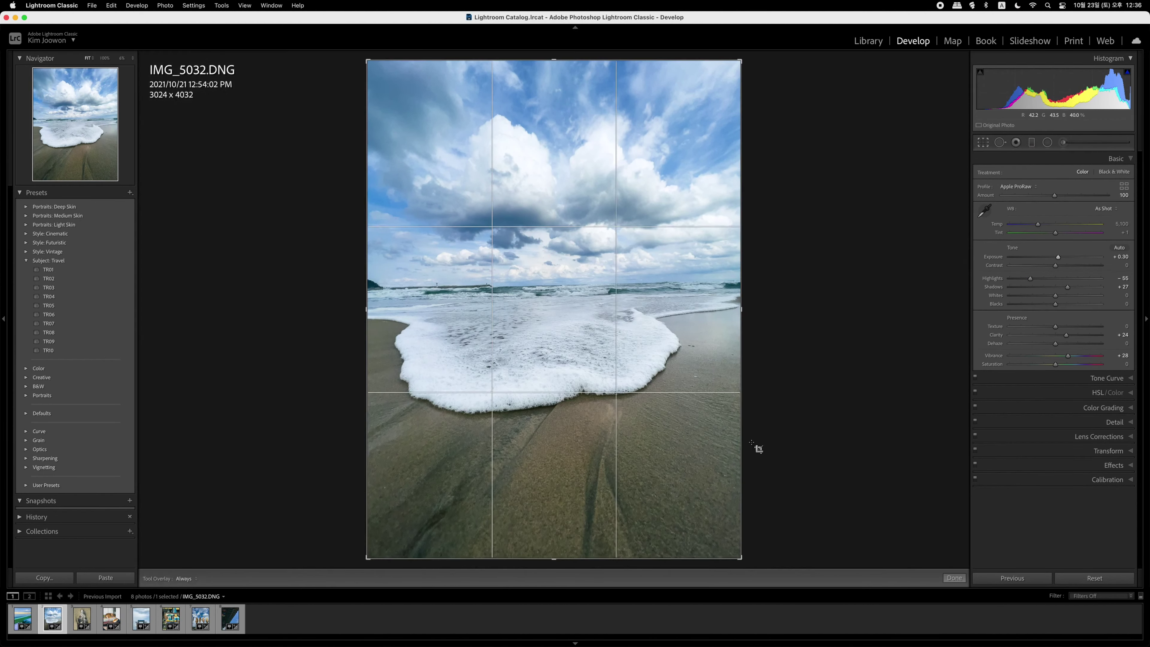
pyautogui.moveTo(758, 448); pyautogui.dragTo(754, 455)
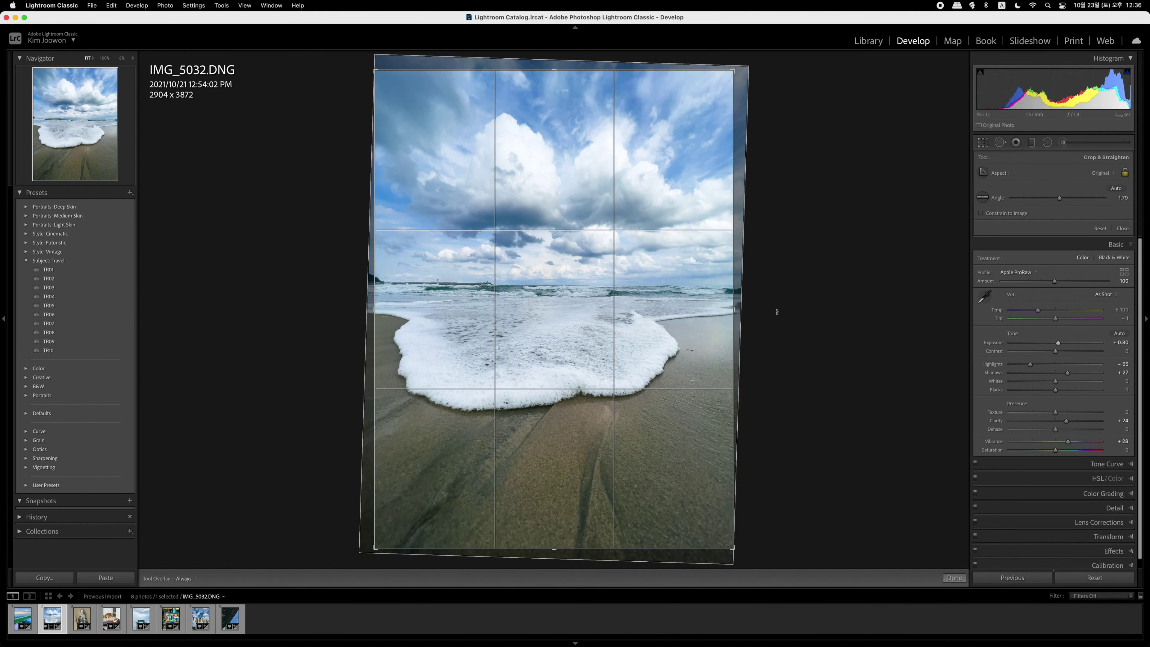
pyautogui.moveTo(725, 538); pyautogui.dragTo(702, 506)
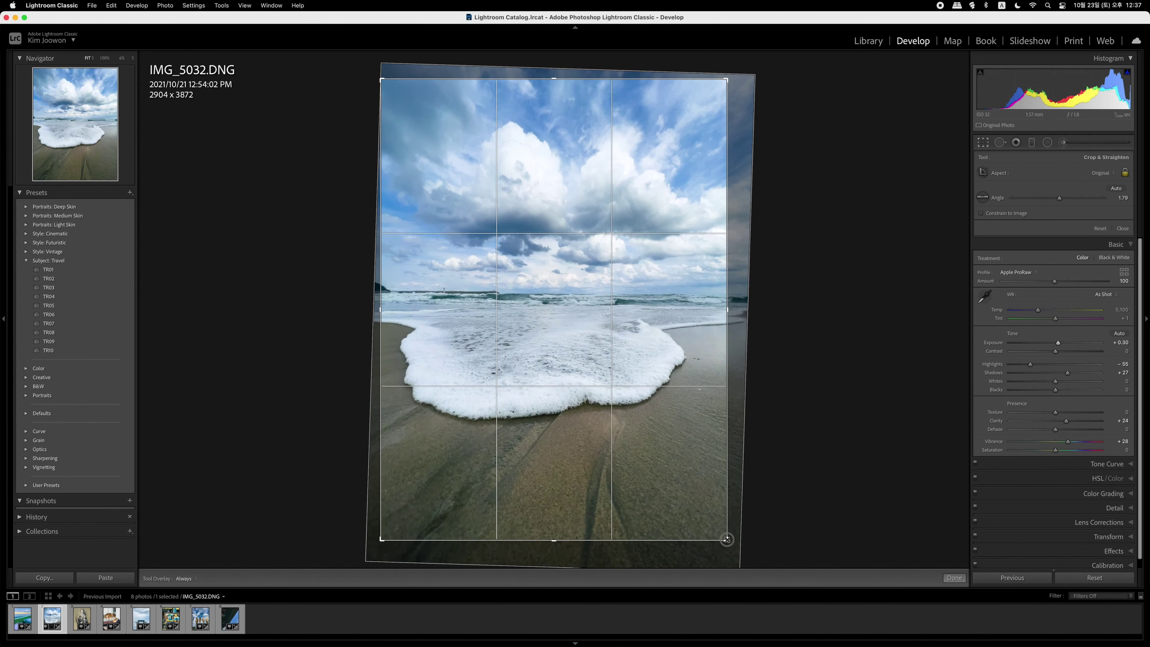
pyautogui.press('Return')
# - On the dog-and-cat photo, set Clarity +17, Highlights -65 and lower Shadows to about +16
pyautogui.press('Right')
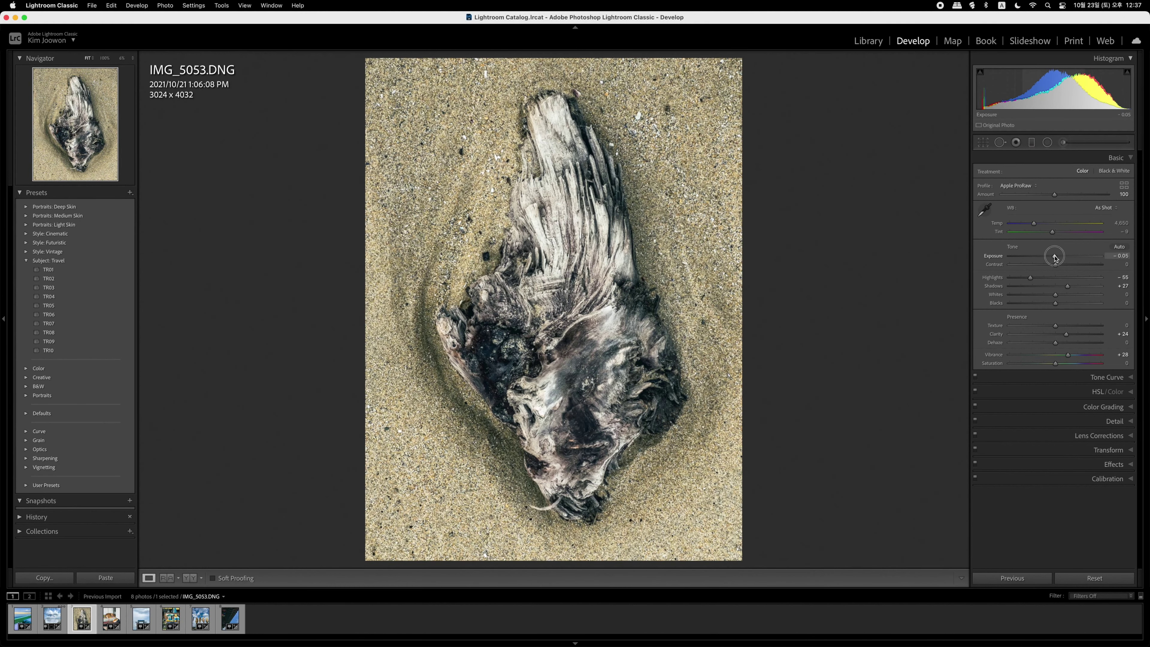
pyautogui.press('Right')
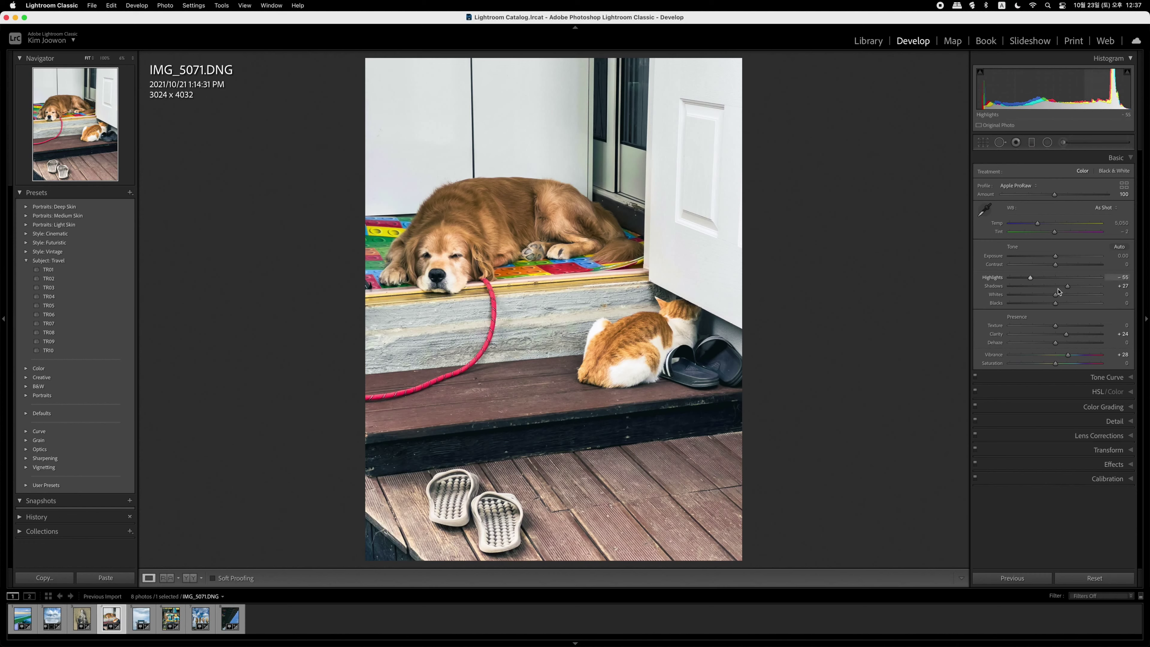
pyautogui.moveTo(1067, 334); pyautogui.dragTo(1063, 334)
pyautogui.moveTo(1056, 256)
pyautogui.mouseDown()
pyautogui.moveTo(1042, 279)
pyautogui.moveTo(1066, 286)
pyautogui.mouseUp()
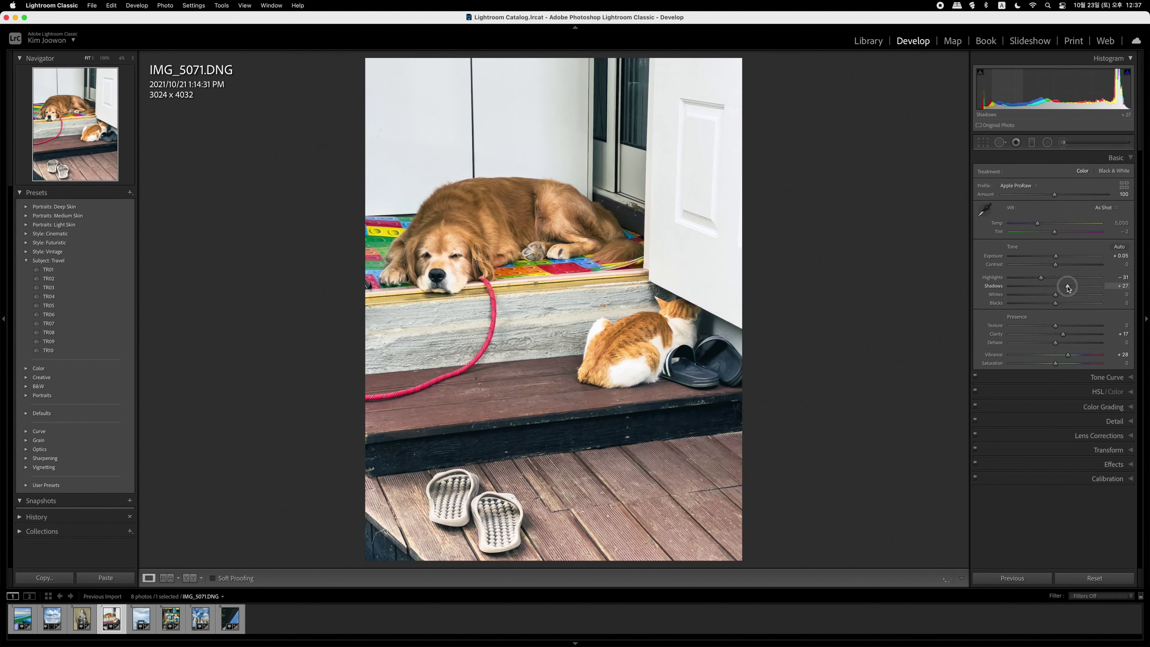
pyautogui.click(1026, 278)
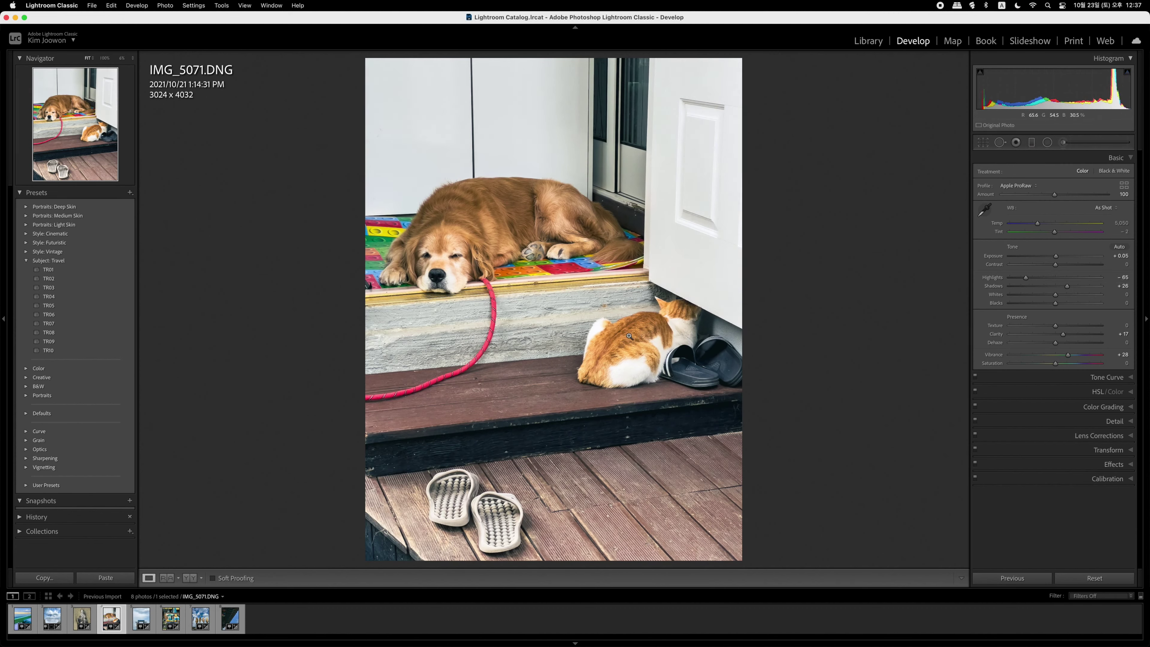
pyautogui.moveTo(1070, 287)
pyautogui.mouseDown()
pyautogui.moveTo(1051, 265)
pyautogui.moveTo(1045, 294)
pyautogui.mouseUp()
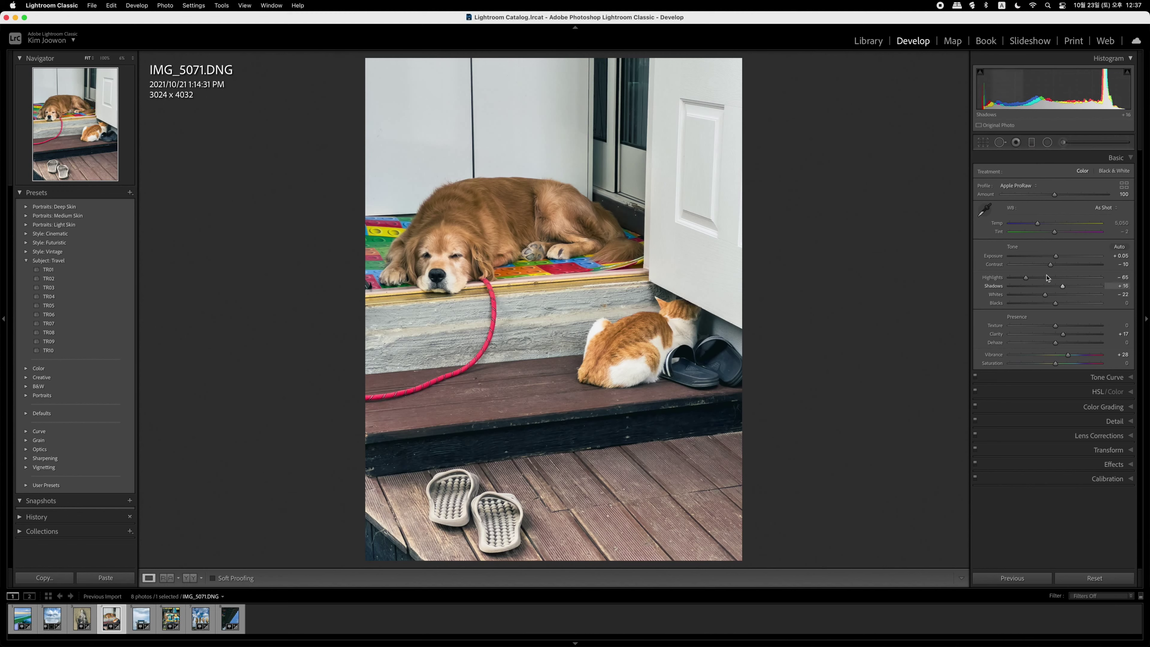
pyautogui.hotkey('shift', 'Right')
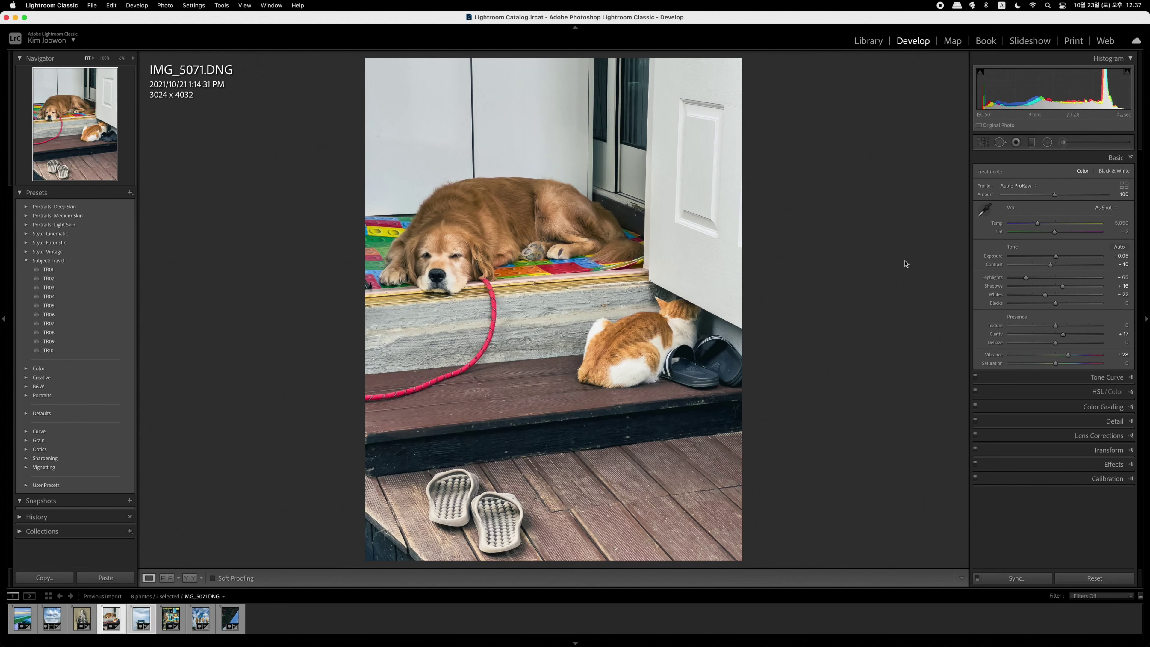
pyautogui.keyDown('shift'); pyautogui.click(171, 619); pyautogui.keyUp('shift')
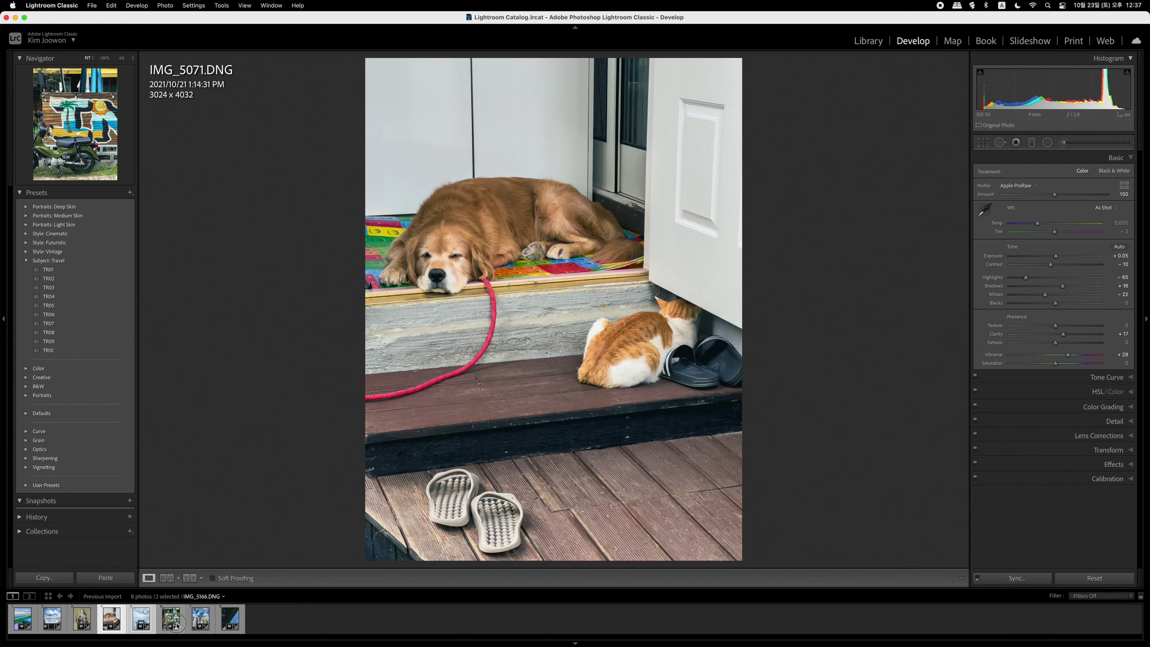
# - Lift the lifeguard tower photo's shadows and blacks and set its Exposure to -0.10
pyautogui.click(145, 622)
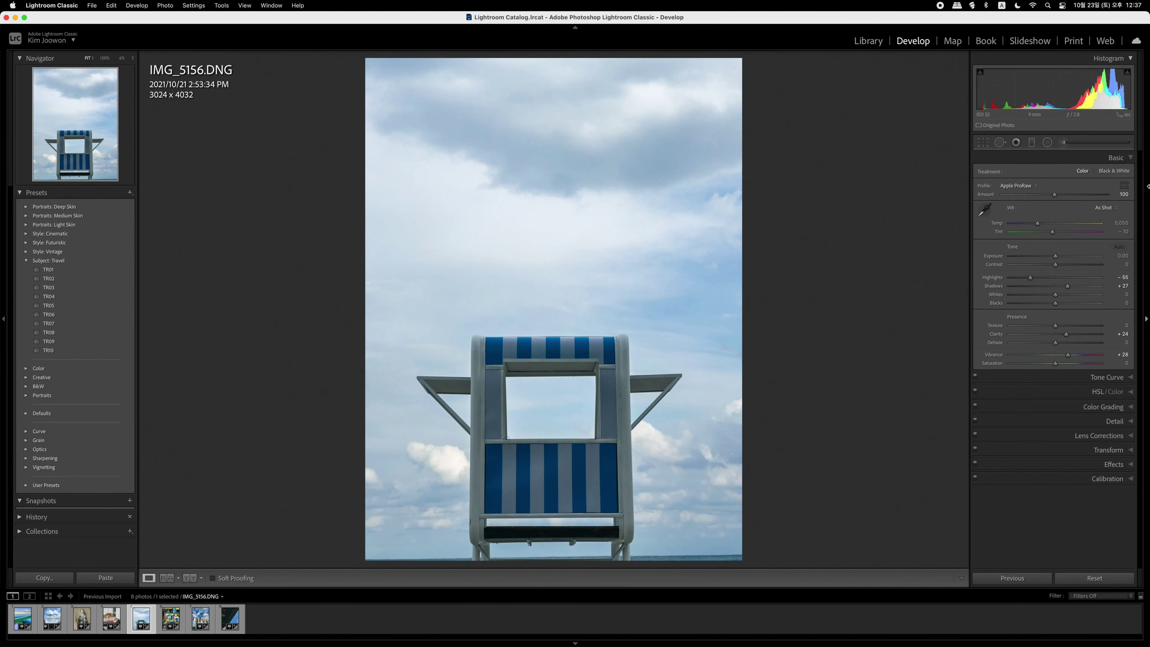
pyautogui.moveTo(1068, 285)
pyautogui.mouseDown()
pyautogui.moveTo(1090, 286)
pyautogui.moveTo(1079, 303)
pyautogui.mouseUp()
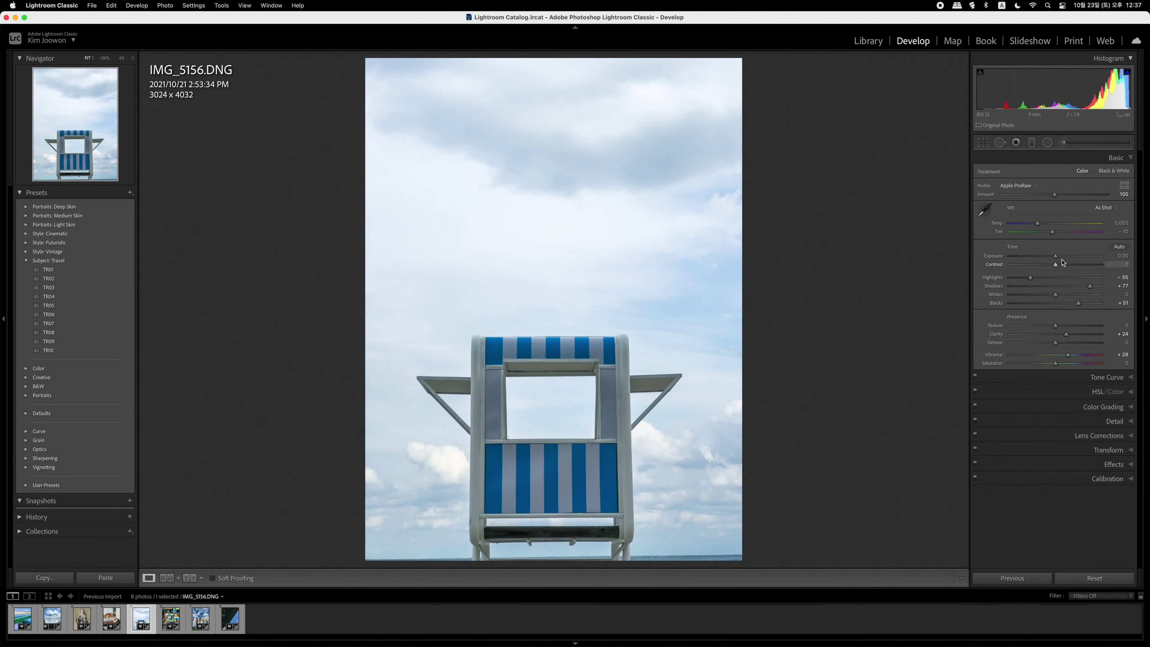
pyautogui.moveTo(1055, 256); pyautogui.dragTo(1088, 286)
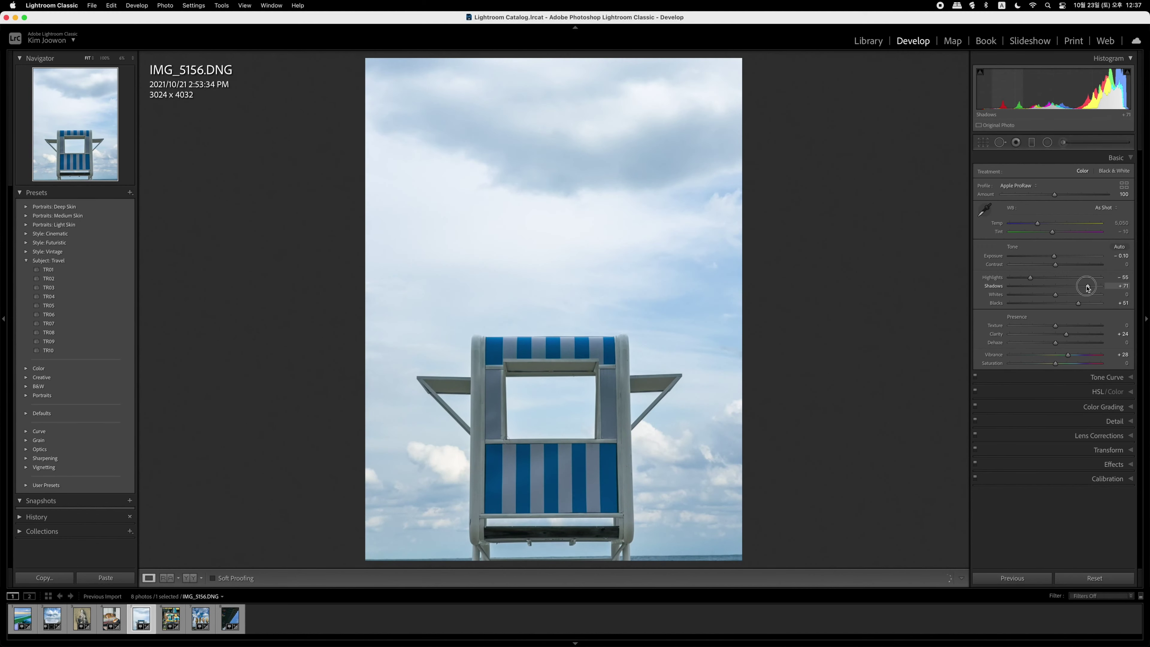
# - Brighten the motorcycle mural photo to Exposure +0.05, then advance to the hanging fish photo
pyautogui.press('Right')
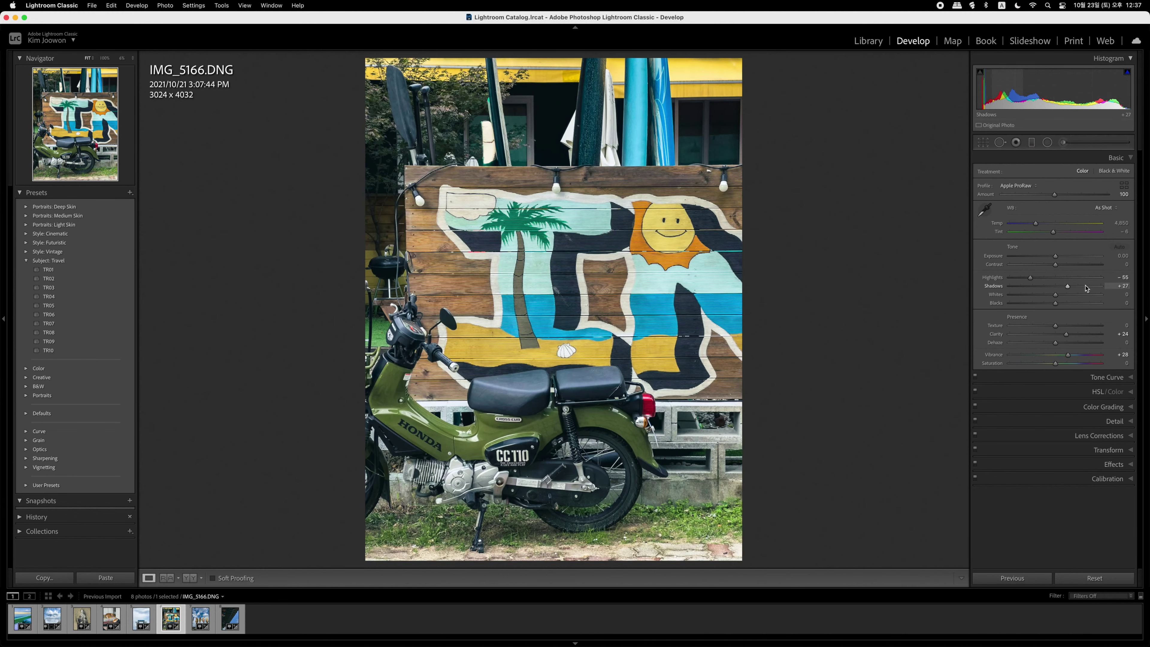
pyautogui.moveTo(1056, 257)
pyautogui.mouseDown()
pyautogui.moveTo(1074, 286)
pyautogui.moveTo(1055, 256)
pyautogui.mouseUp()
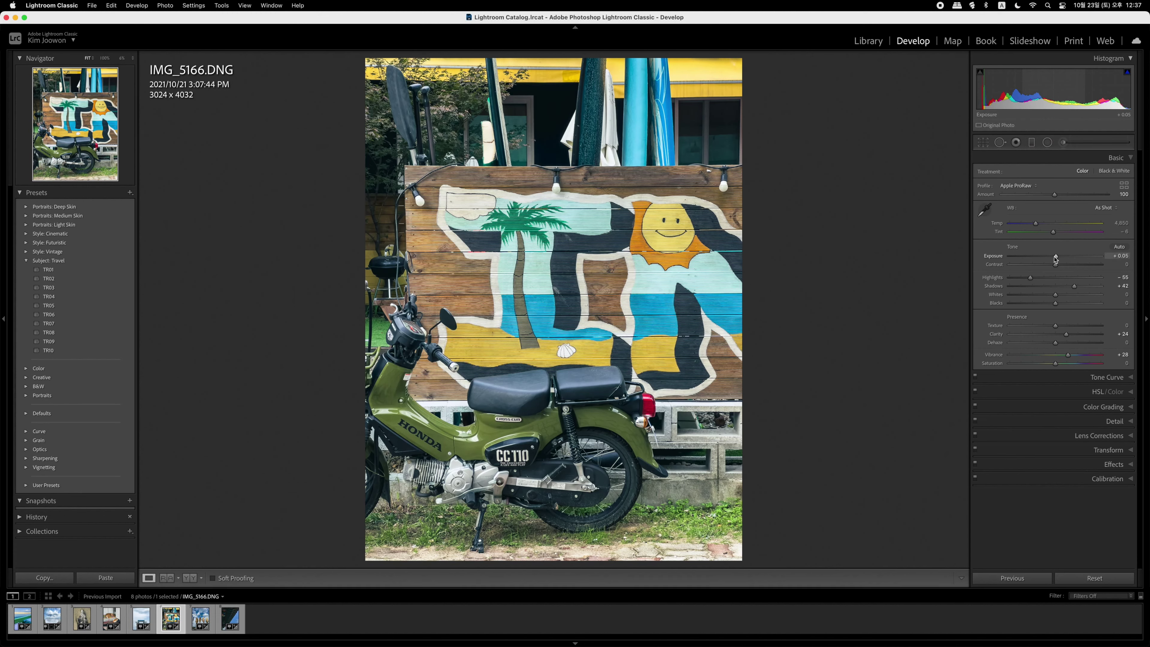
pyautogui.press('Right')
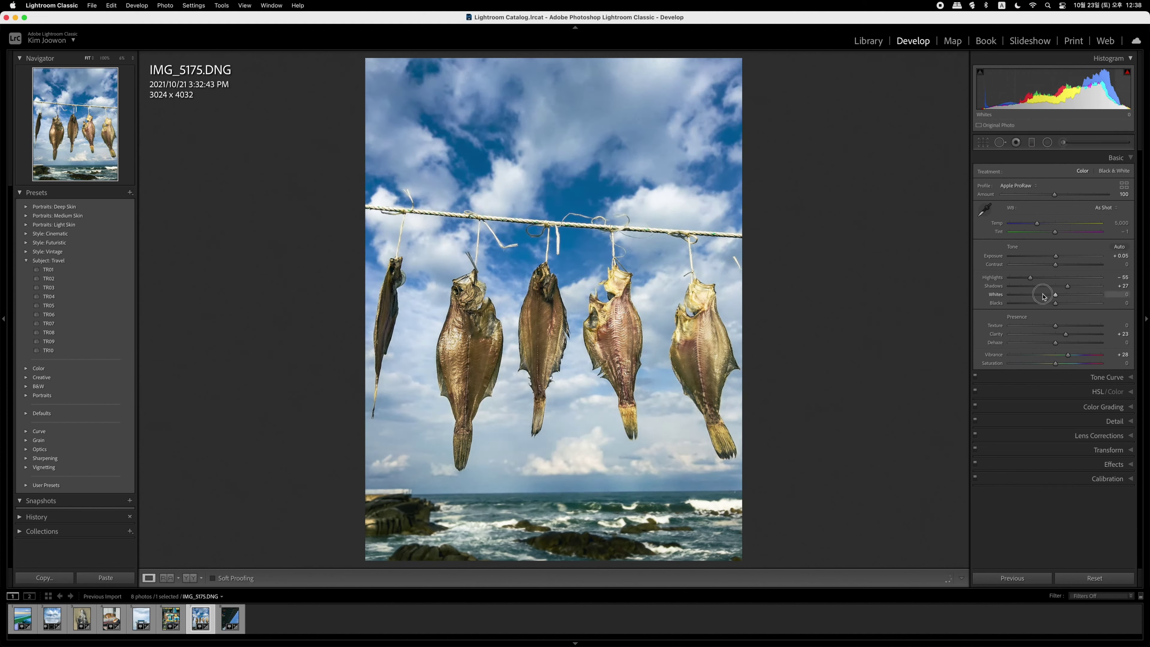
# - Lower whites and lift shadows on the hanging fish photo, checking the middle fish at 100%
pyautogui.click(1043, 294)
pyautogui.moveTo(1067, 285)
pyautogui.mouseDown()
pyautogui.moveTo(1082, 286)
pyautogui.moveTo(1047, 265)
pyautogui.mouseUp()
pyautogui.click(562, 264)
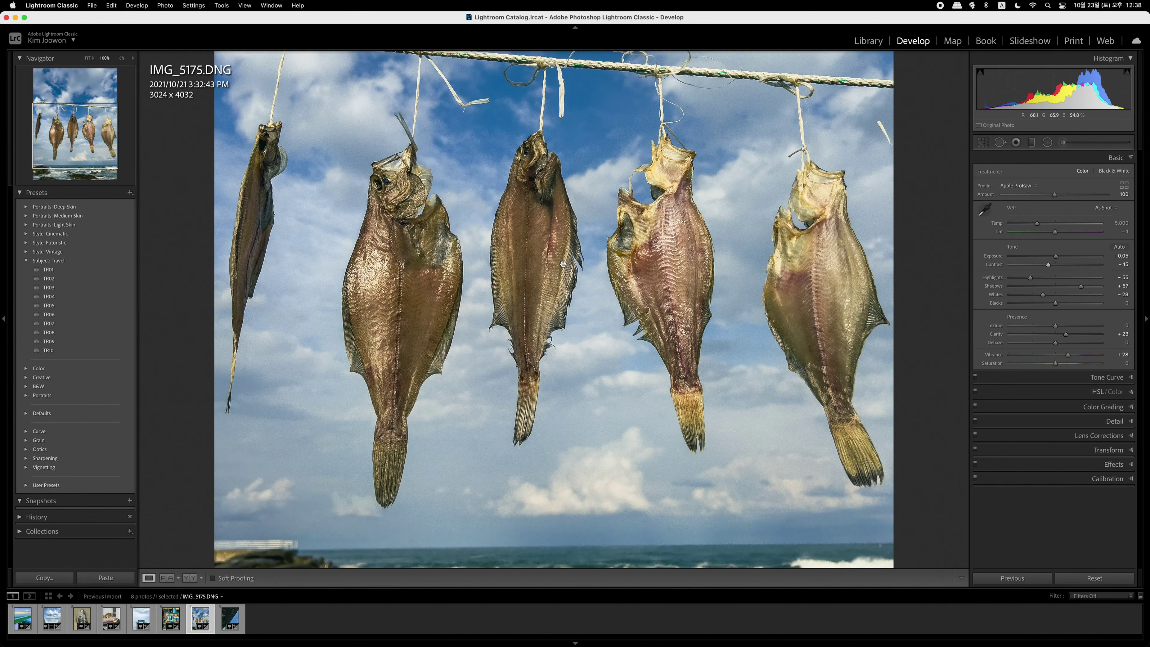
pyautogui.moveTo(562, 264); pyautogui.dragTo(560, 321)
pyautogui.press('i')
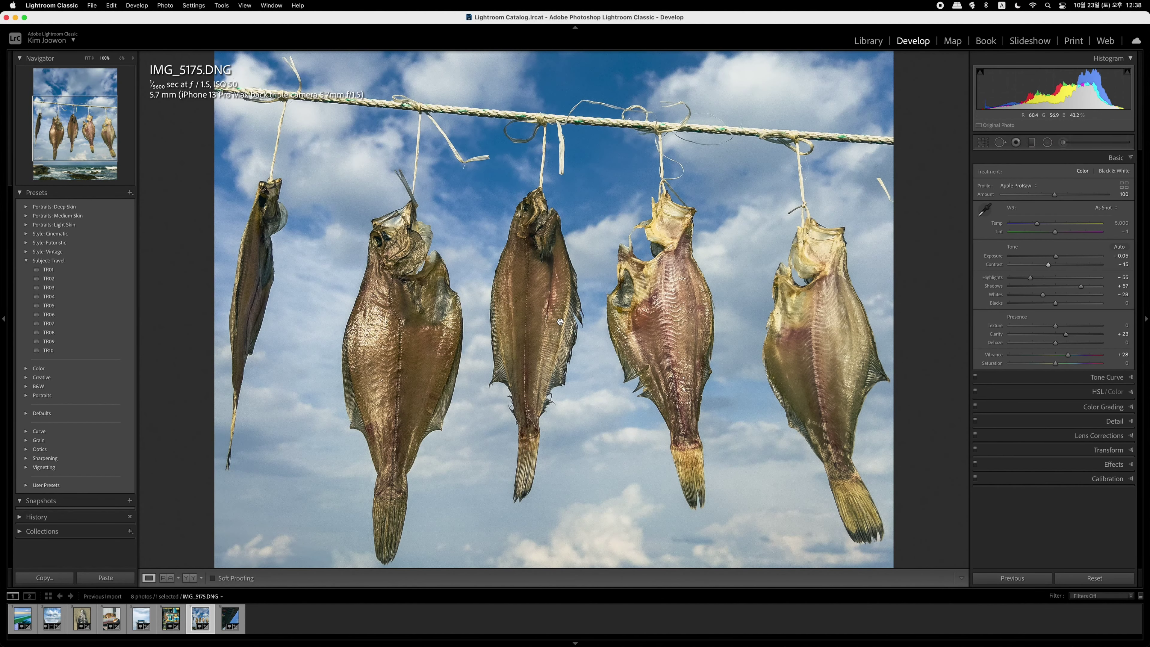
pyautogui.click(560, 322)
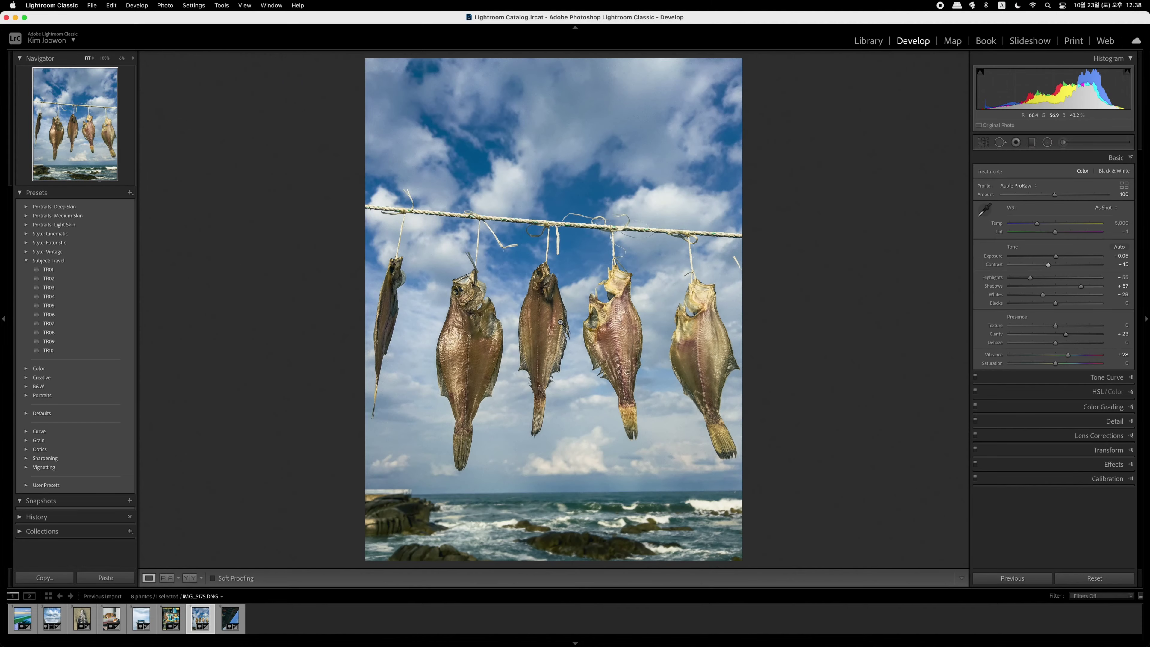
pyautogui.click(522, 332)
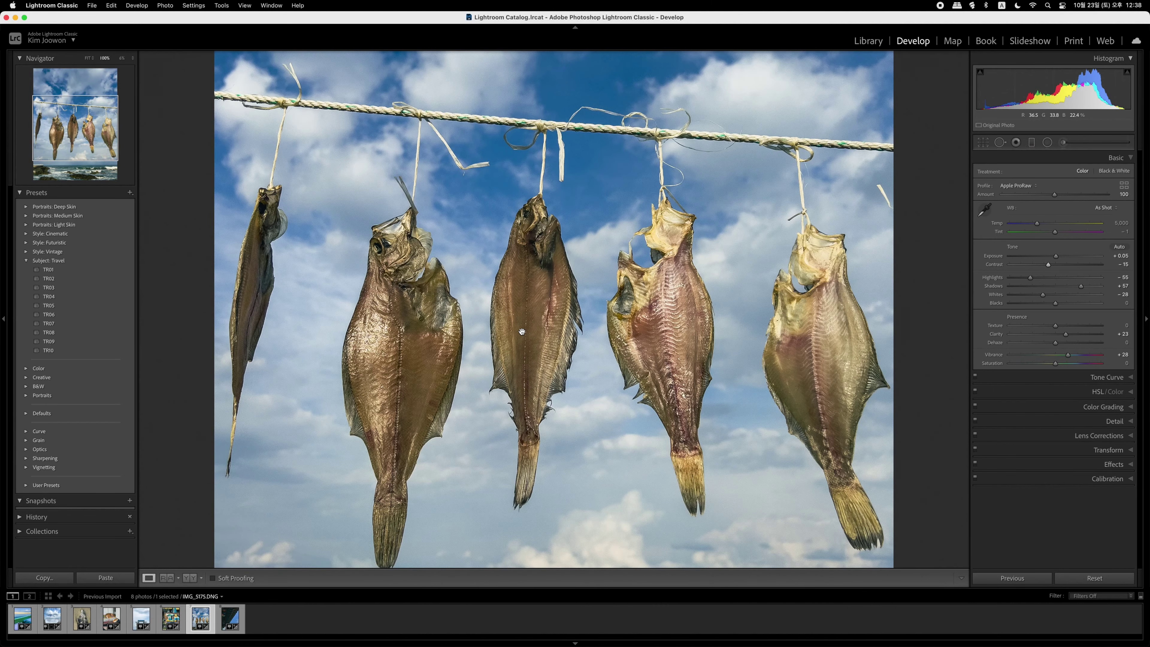
pyautogui.click(479, 305)
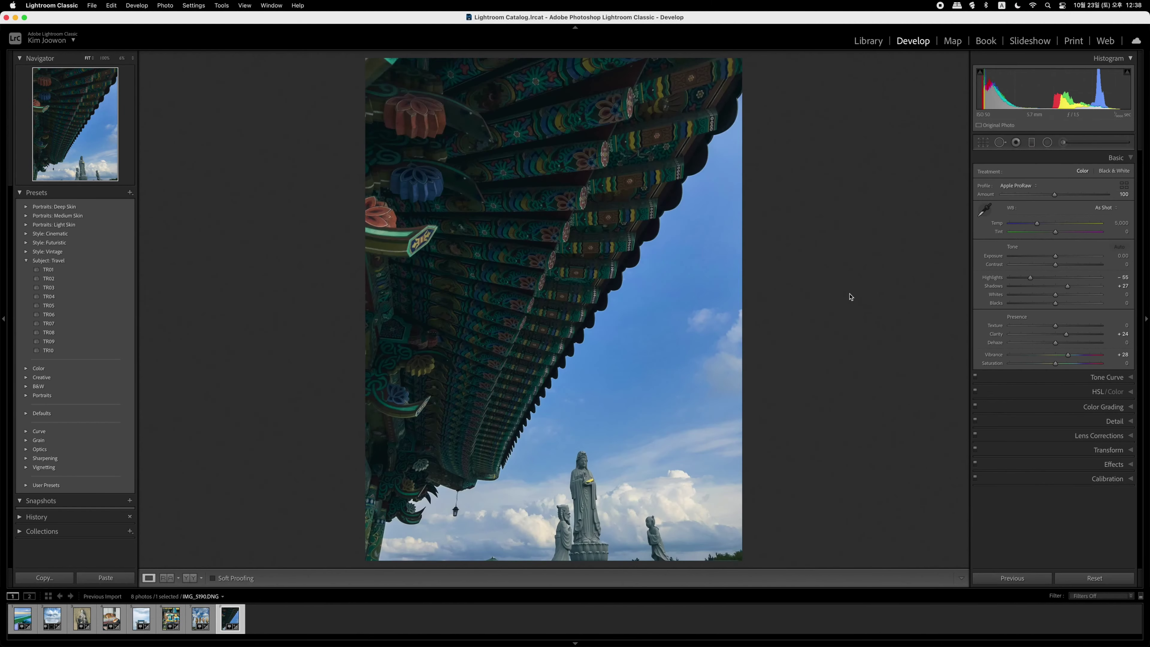
# - Zoom the temple rafters photo to 100%, with Exposure +0.10 and Shadows +69
pyautogui.click(552, 289)
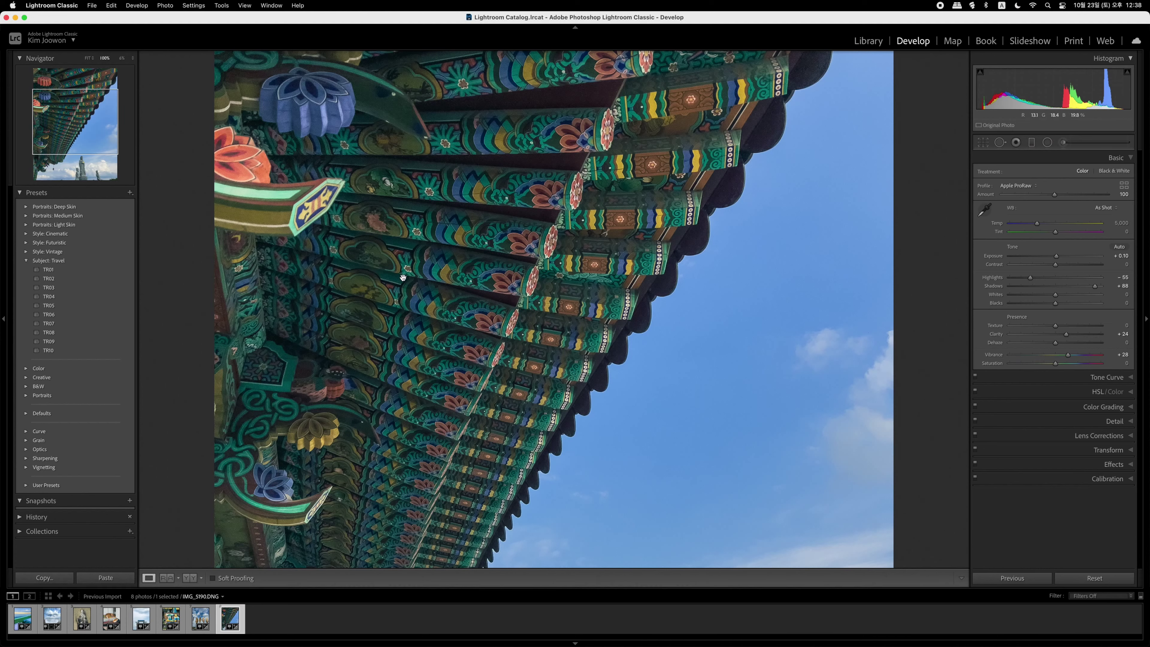
pyautogui.click(1057, 256)
pyautogui.moveTo(1067, 286); pyautogui.dragTo(1087, 292)
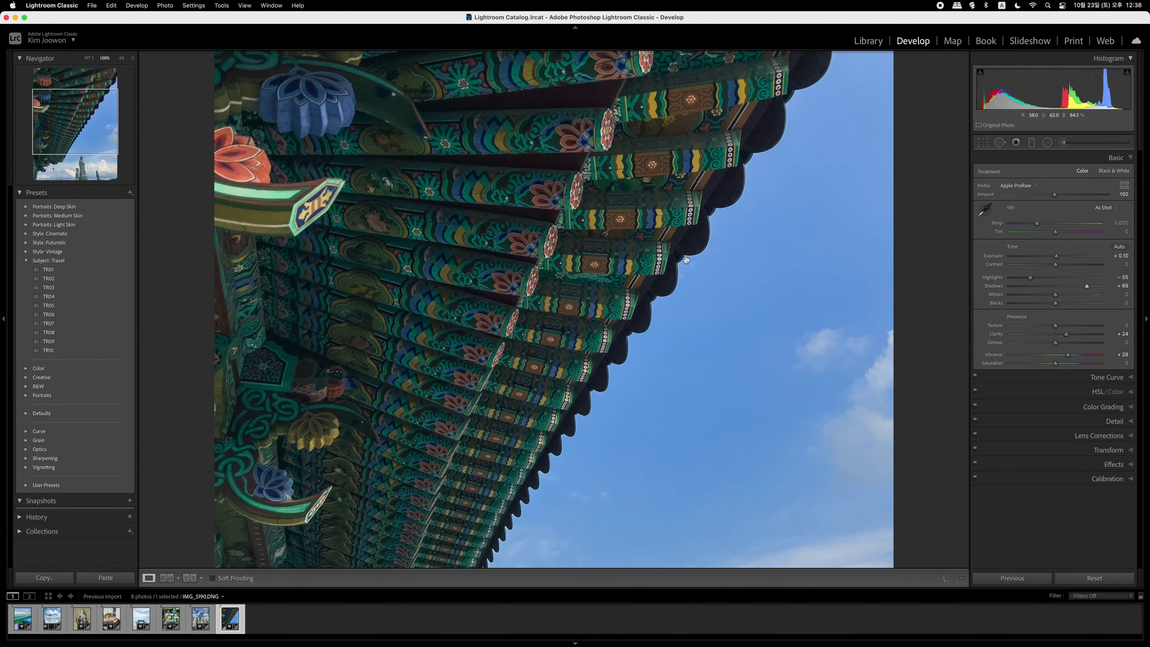
pyautogui.click(745, 283)
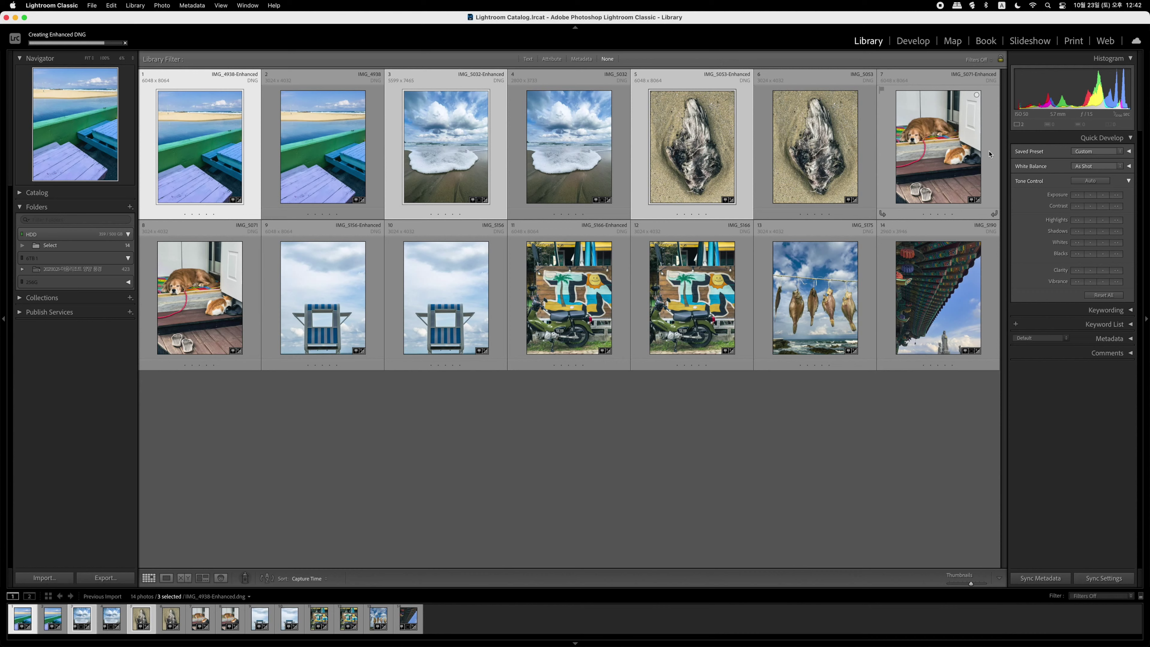
# - Rate the six selected Enhanced photos, including dog, lifeguard chair and motorbike mural, five stars
pyautogui.keyDown('super'); pyautogui.click(990, 154); pyautogui.keyUp('super')
pyautogui.keyDown('super'); pyautogui.click(323, 294); pyautogui.keyUp('super')
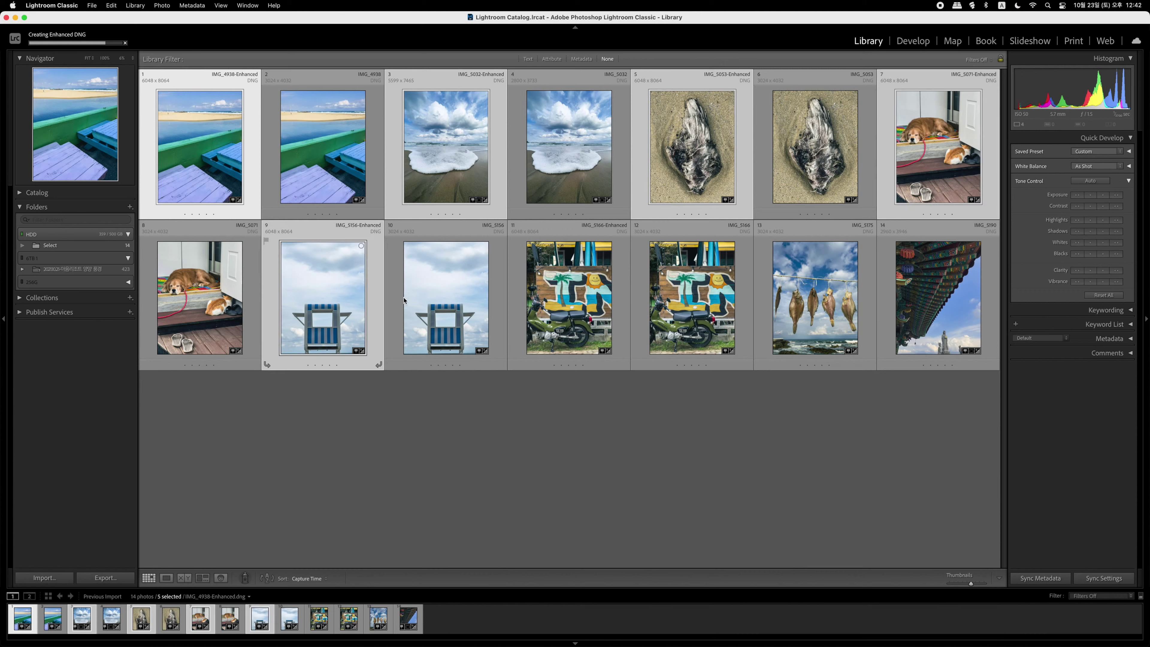
pyautogui.keyDown('super'); pyautogui.click(569, 298); pyautogui.keyUp('super')
pyautogui.moveTo(814, 296)
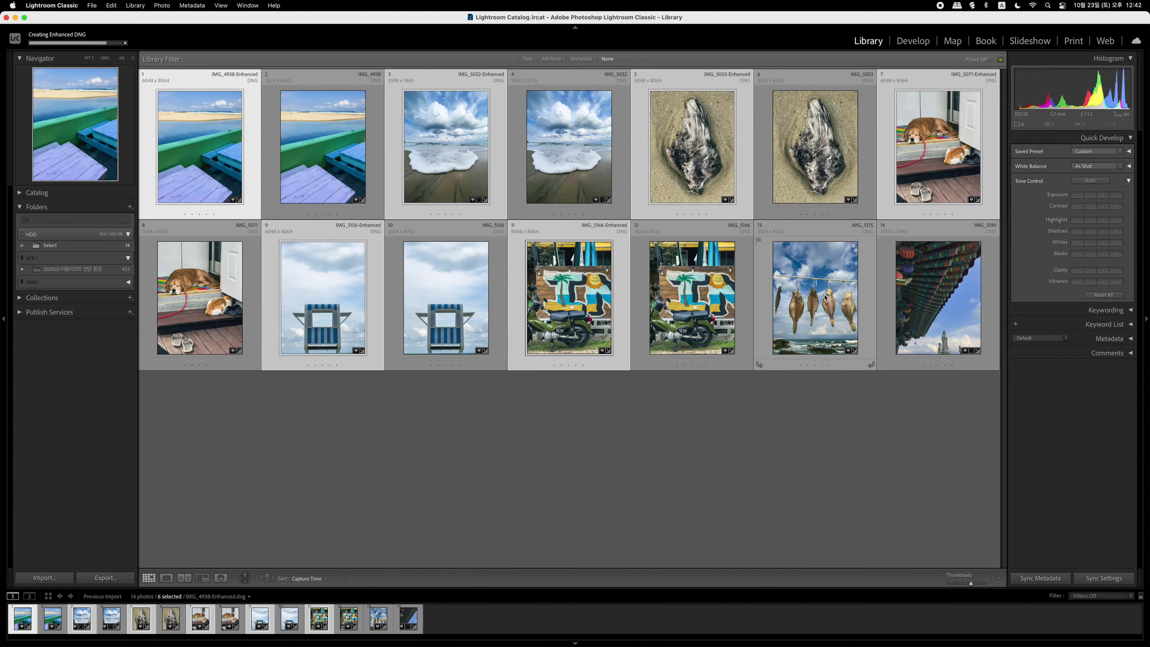
pyautogui.press('5')
pyautogui.press('super+d')
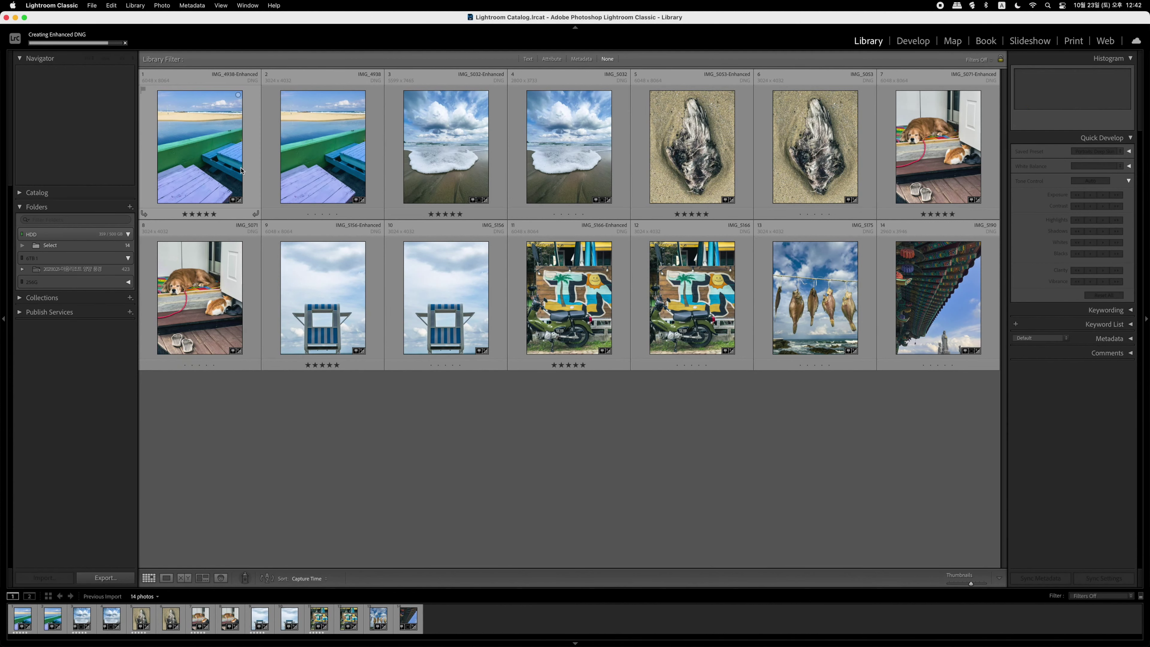
# - Filter the Library grid by Rating to show only five-star photos
pyautogui.doubleClick(215, 170)
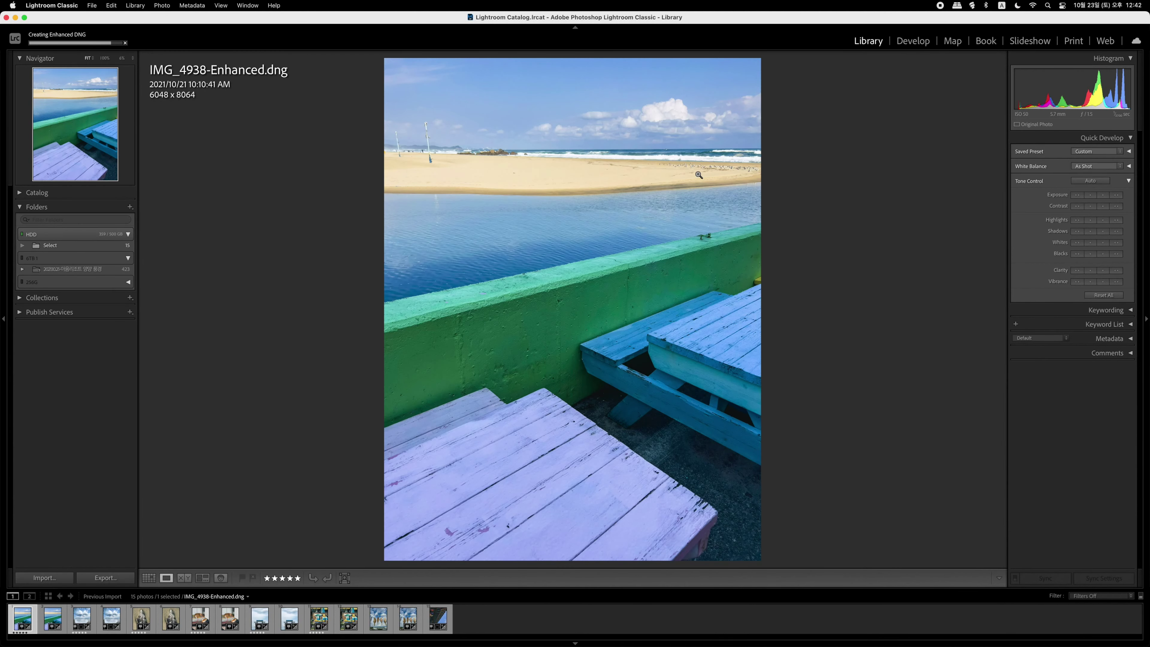
pyautogui.press('g')
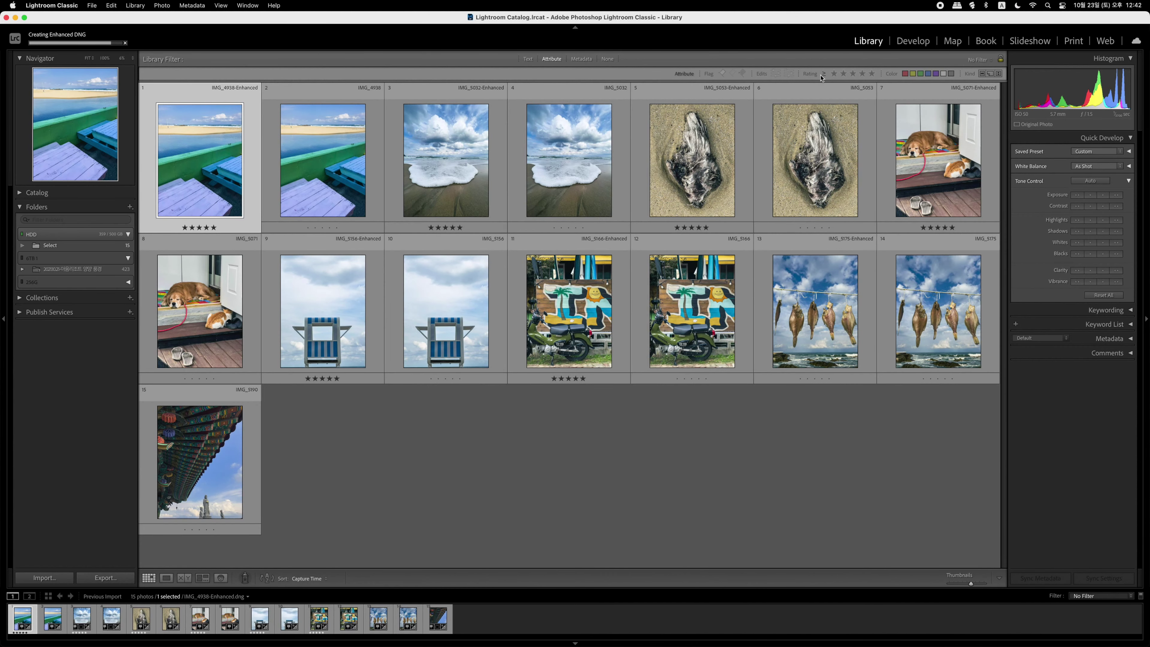
pyautogui.click(872, 74)
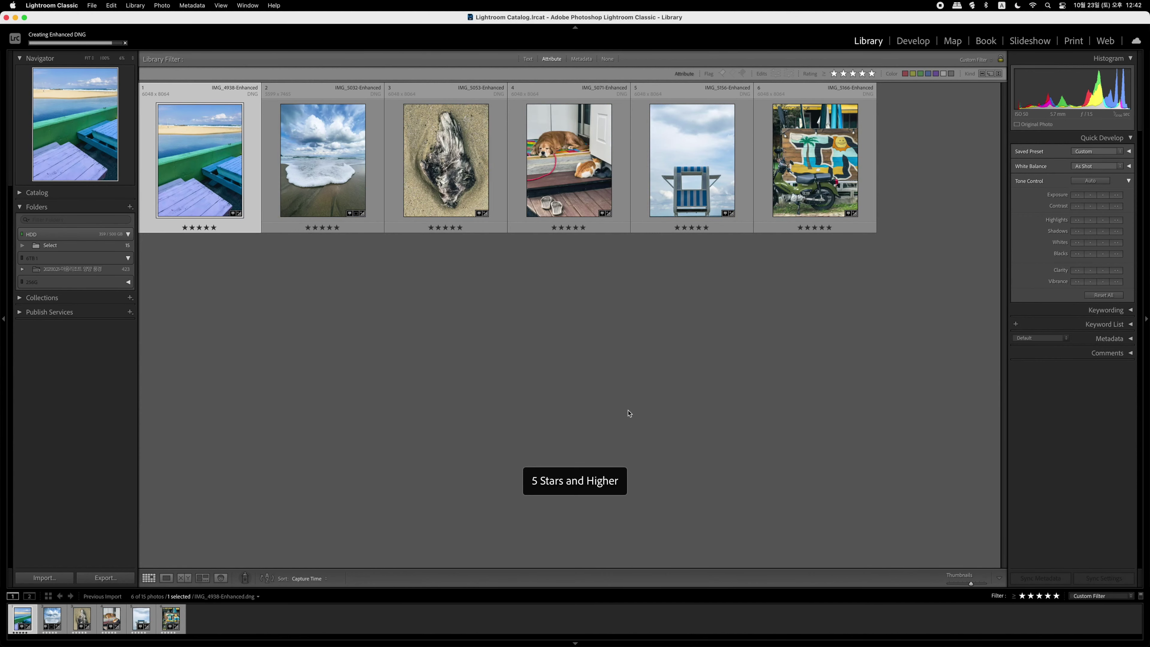
# - Open IMG_4938-Enhanced at 100% in Develop and pan across the bench detail and legs
pyautogui.doubleClick(228, 178)
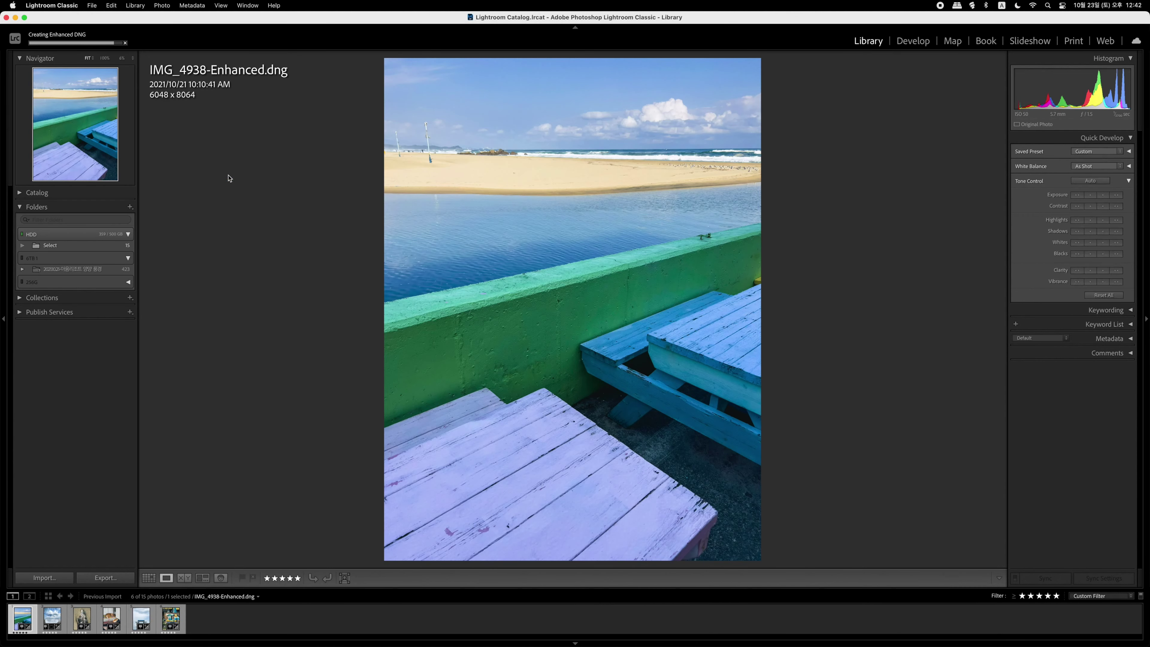
pyautogui.click(385, 301)
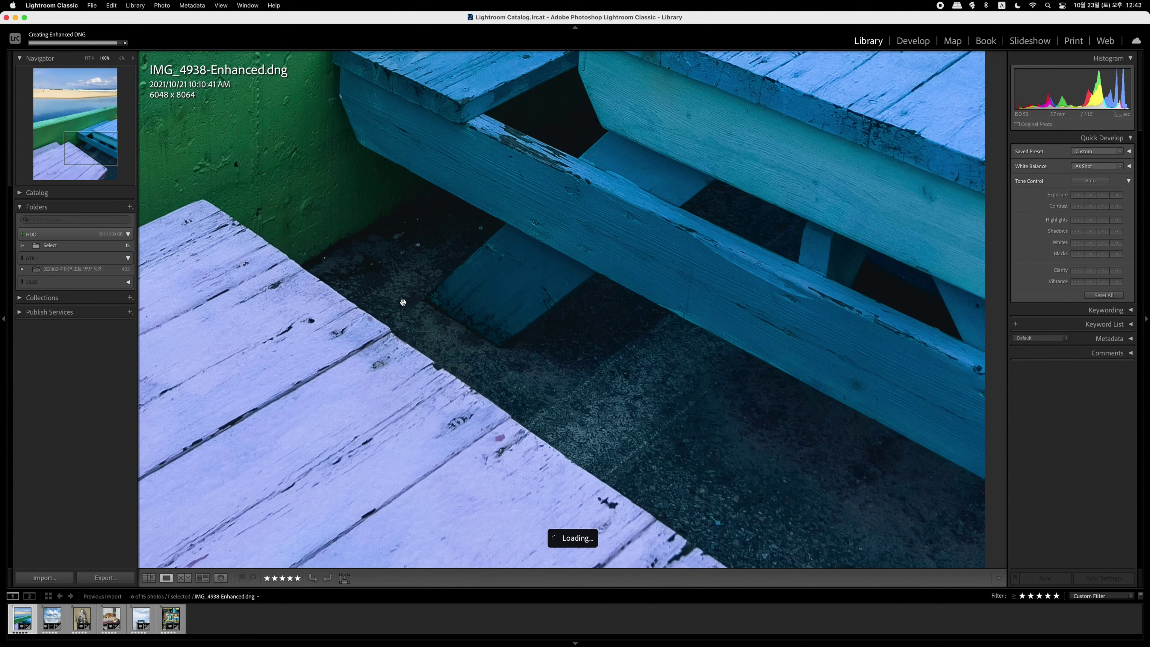
pyautogui.click(920, 42)
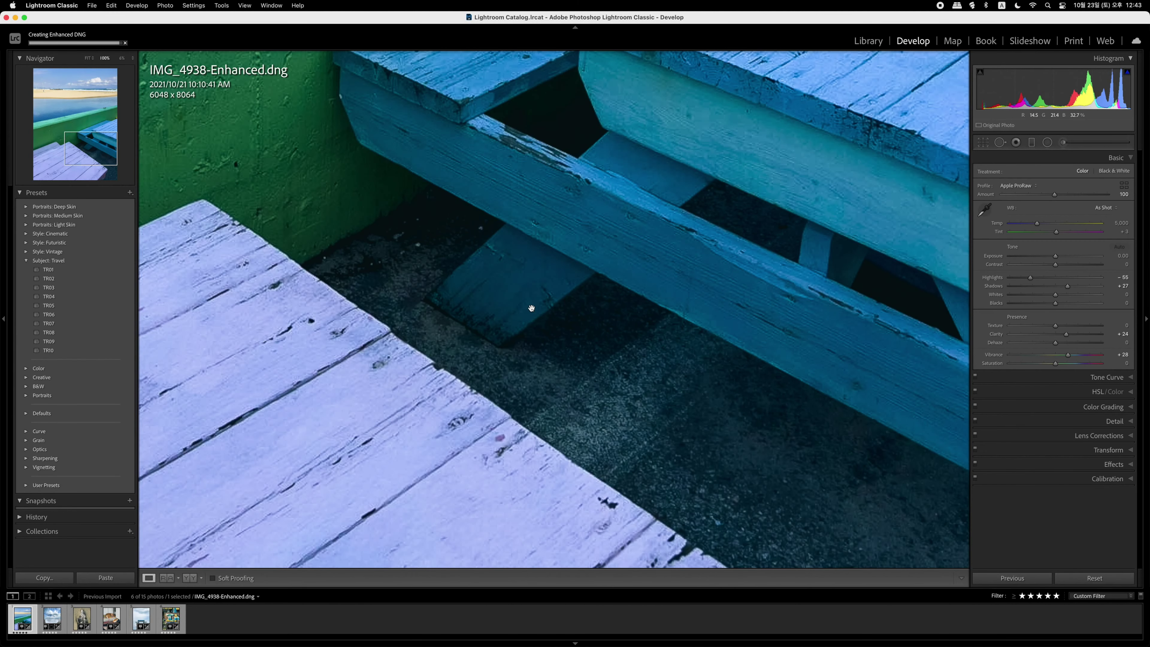
pyautogui.moveTo(577, 251); pyautogui.dragTo(557, 310)
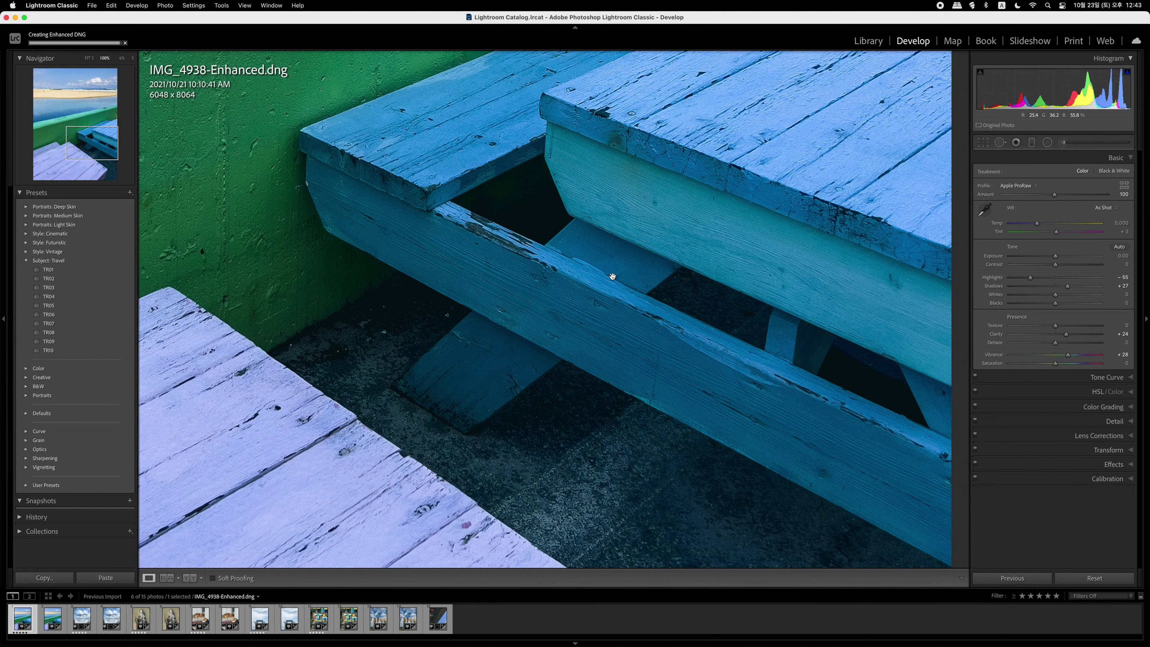
pyautogui.moveTo(721, 284); pyautogui.dragTo(654, 321)
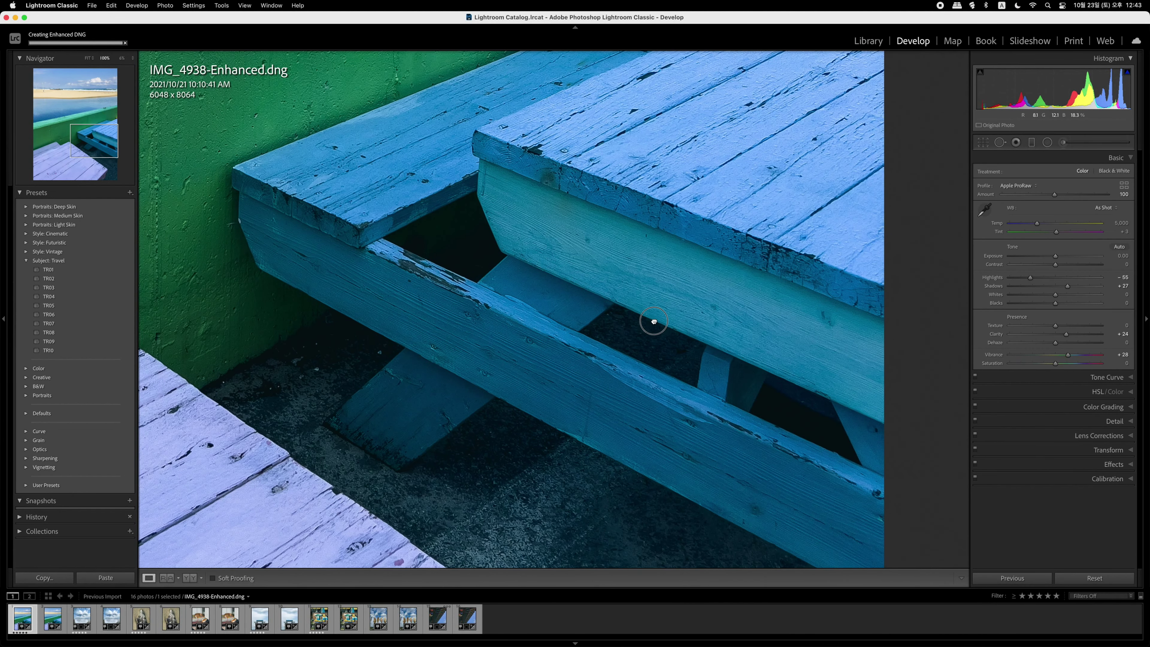
pyautogui.press('g')
# - Lower the IMG_5032-Enhanced wave photo's exposure to +0.20 in Develop
pyautogui.doubleClick(445, 152)
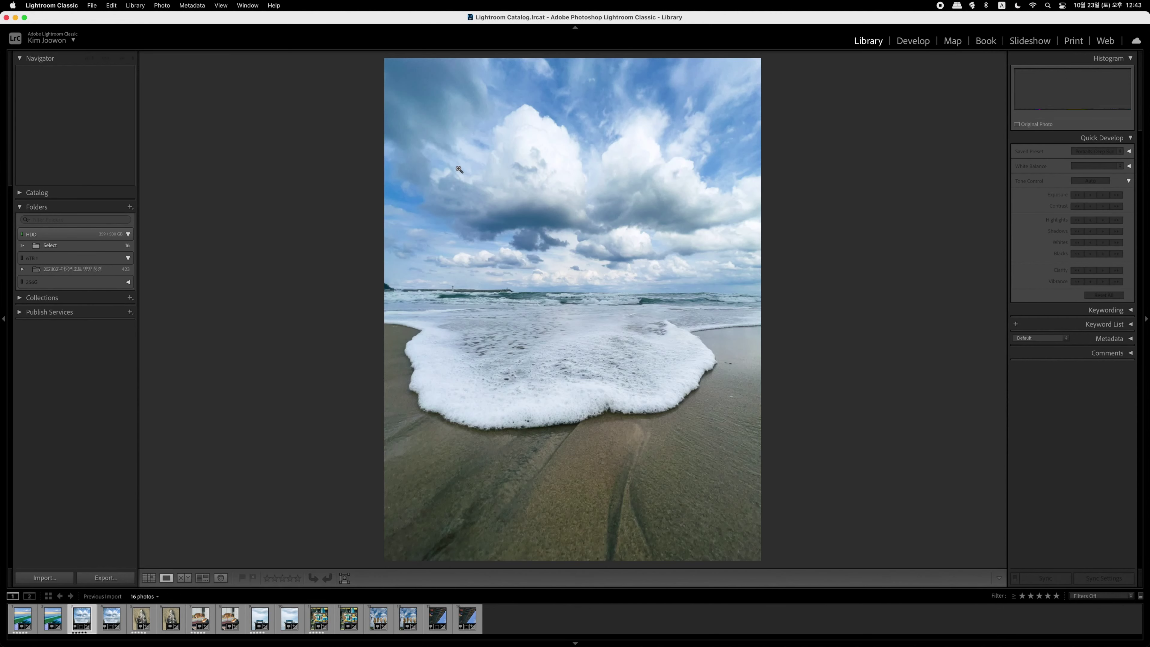
pyautogui.press('d')
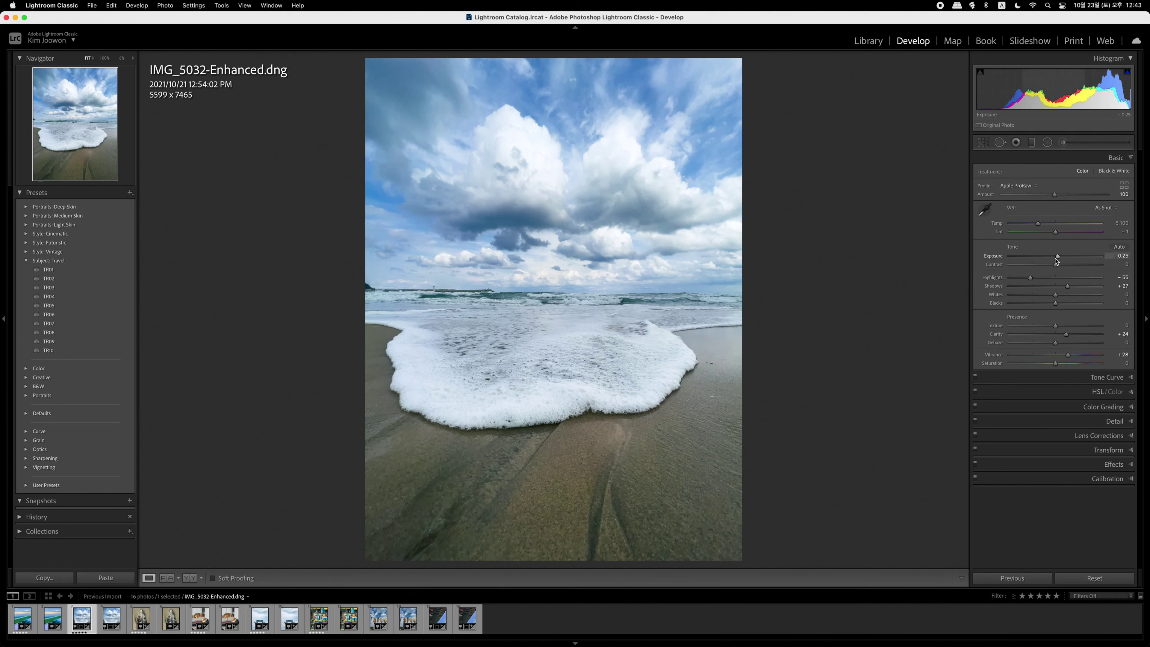
pyautogui.moveTo(1058, 257); pyautogui.dragTo(1047, 297)
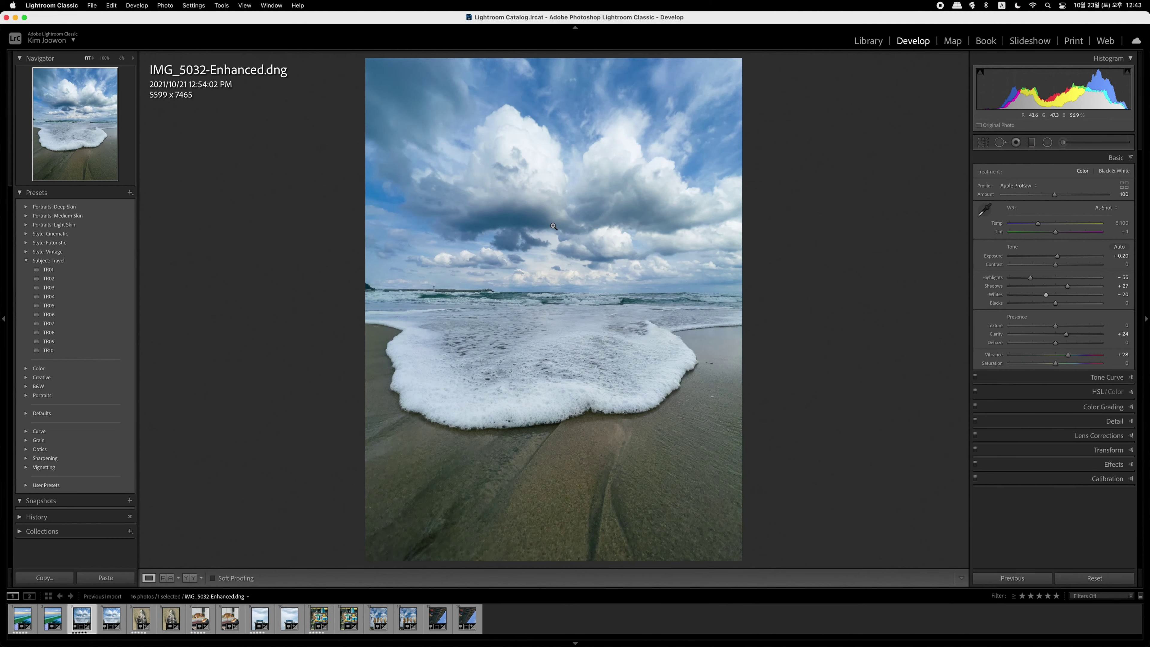
# - Lower the IMG_5156-Enhanced lifeguard chair photo's exposure to -0.30 in Develop
pyautogui.press('g')
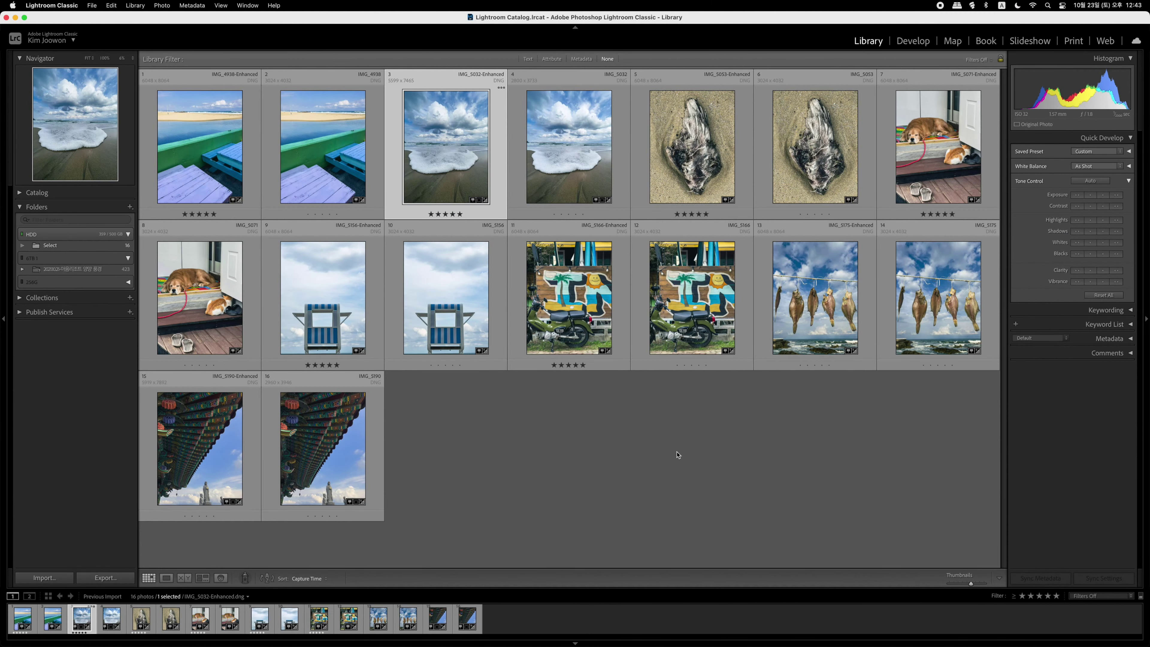
pyautogui.click(678, 454)
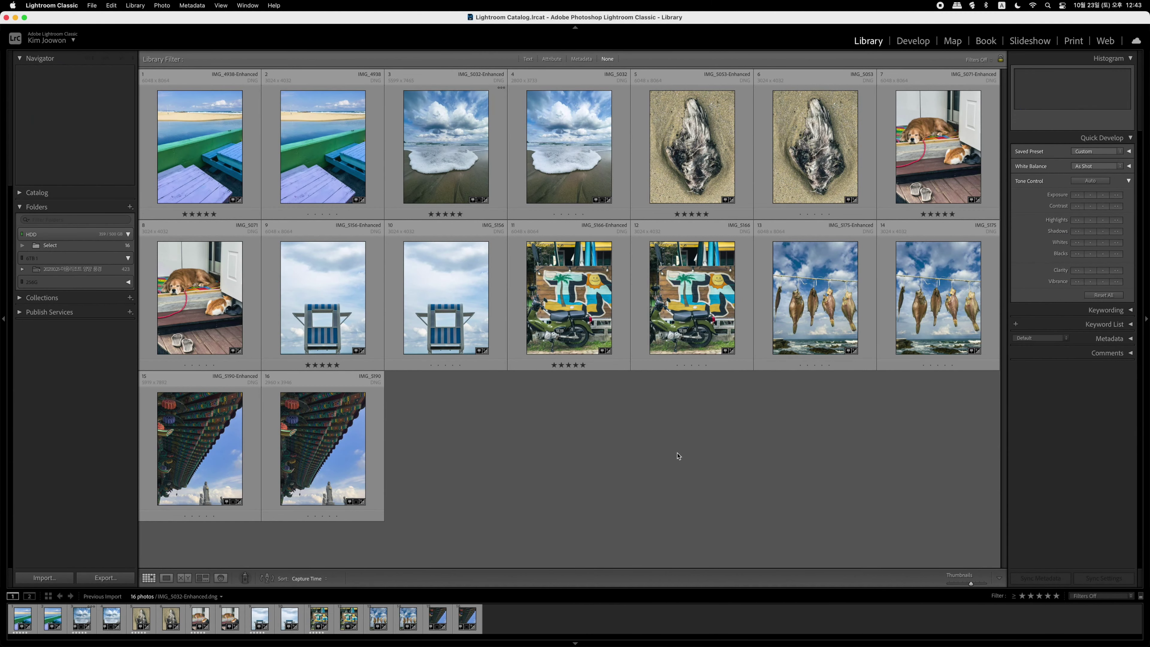
pyautogui.doubleClick(354, 324)
pyautogui.press('d')
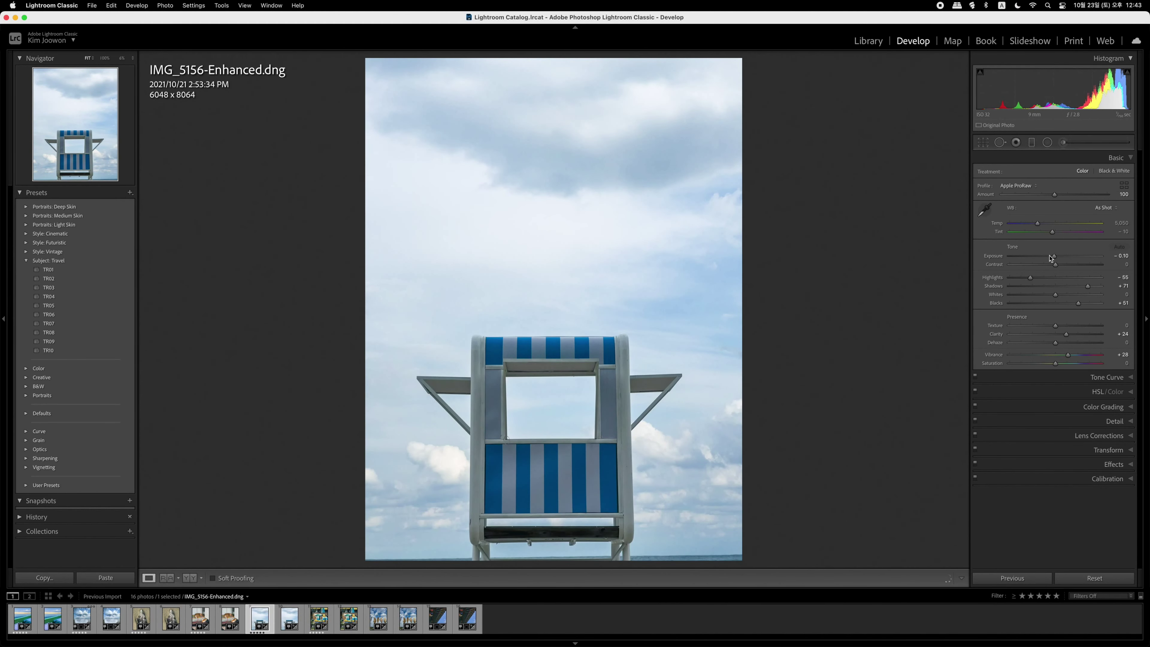
pyautogui.moveTo(1051, 257); pyautogui.dragTo(1050, 257)
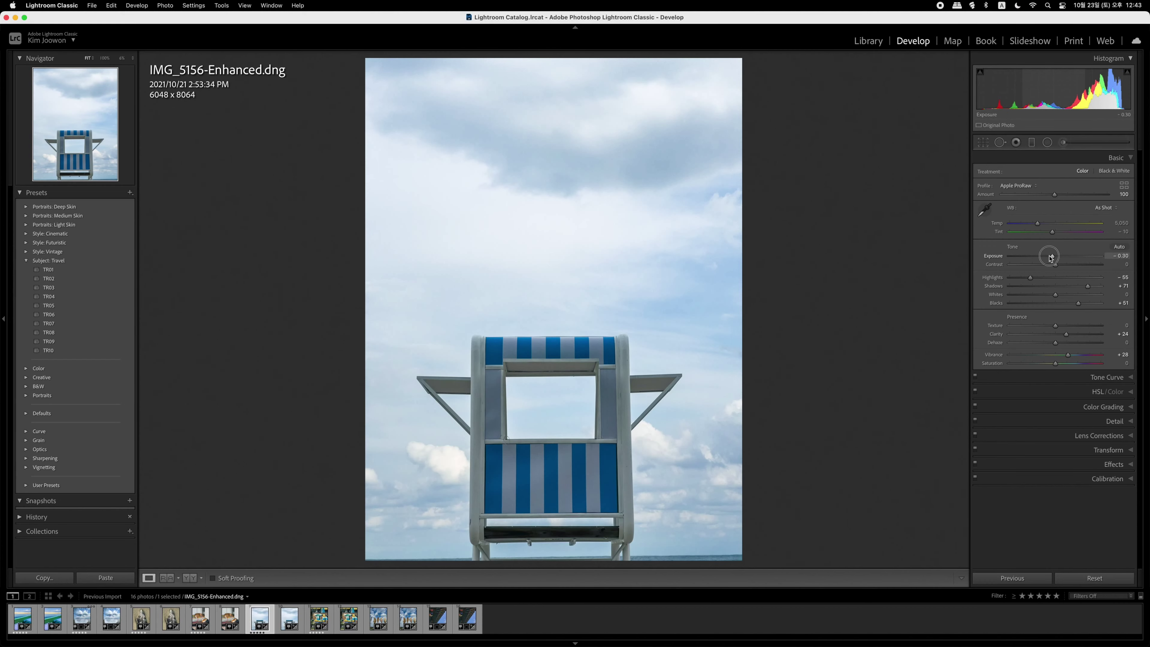
pyautogui.press('g')
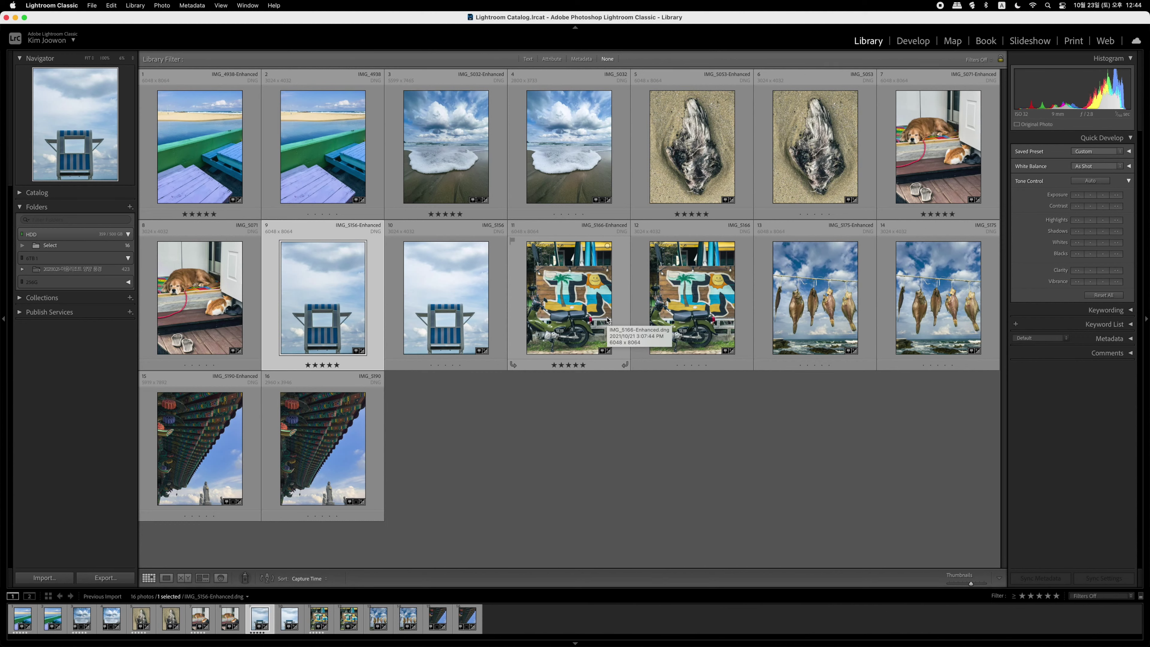
# - Raise the dried fish Enhanced photo's Blacks to +14
pyautogui.doubleClick(802, 317)
pyautogui.click(919, 43)
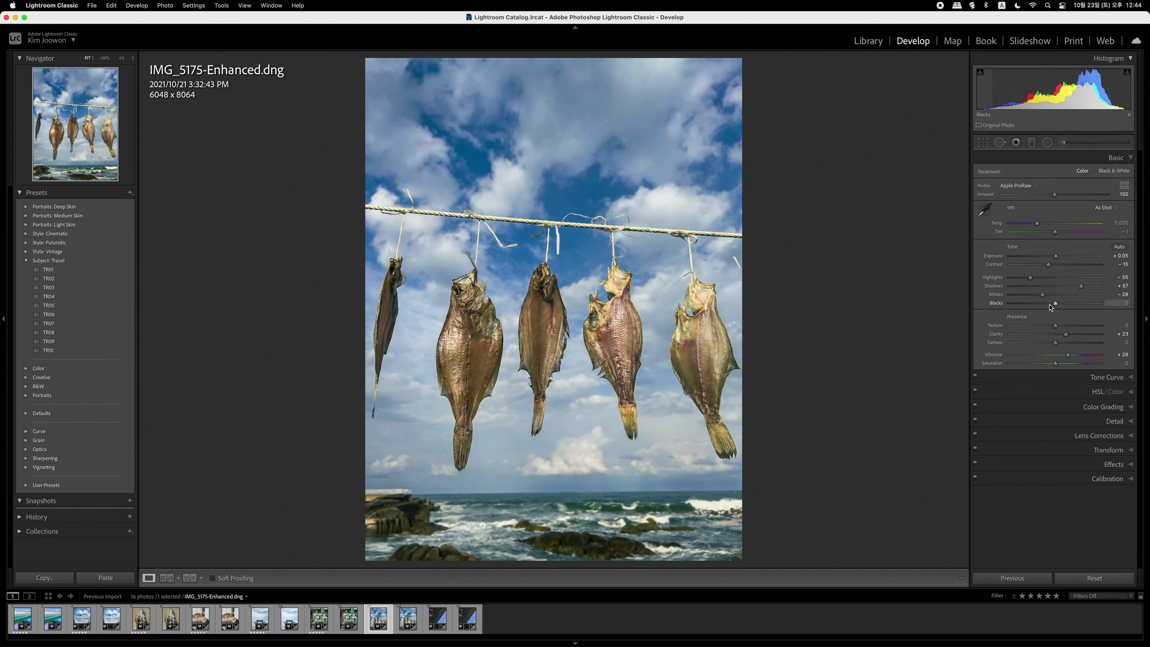
pyautogui.moveTo(1061, 303); pyautogui.dragTo(1067, 304)
pyautogui.press('g')
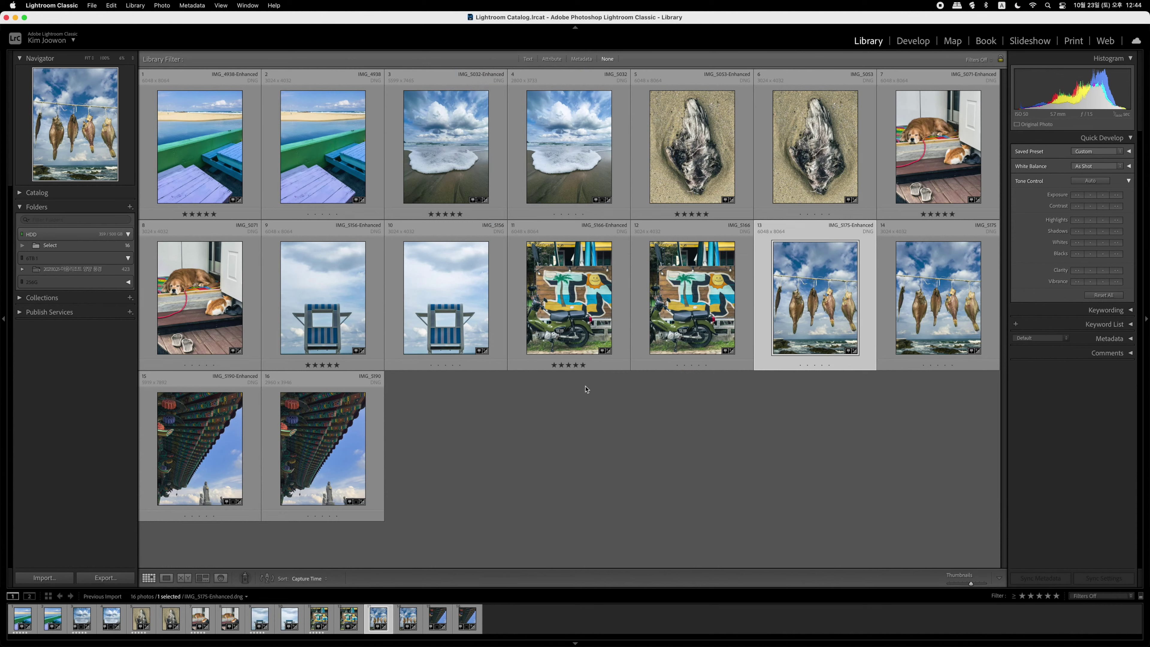
# - Rate the fish and temple photos five stars, then filter to and select all eight five-star photos
pyautogui.keyDown('super'); pyautogui.click(202, 449); pyautogui.keyUp('super')
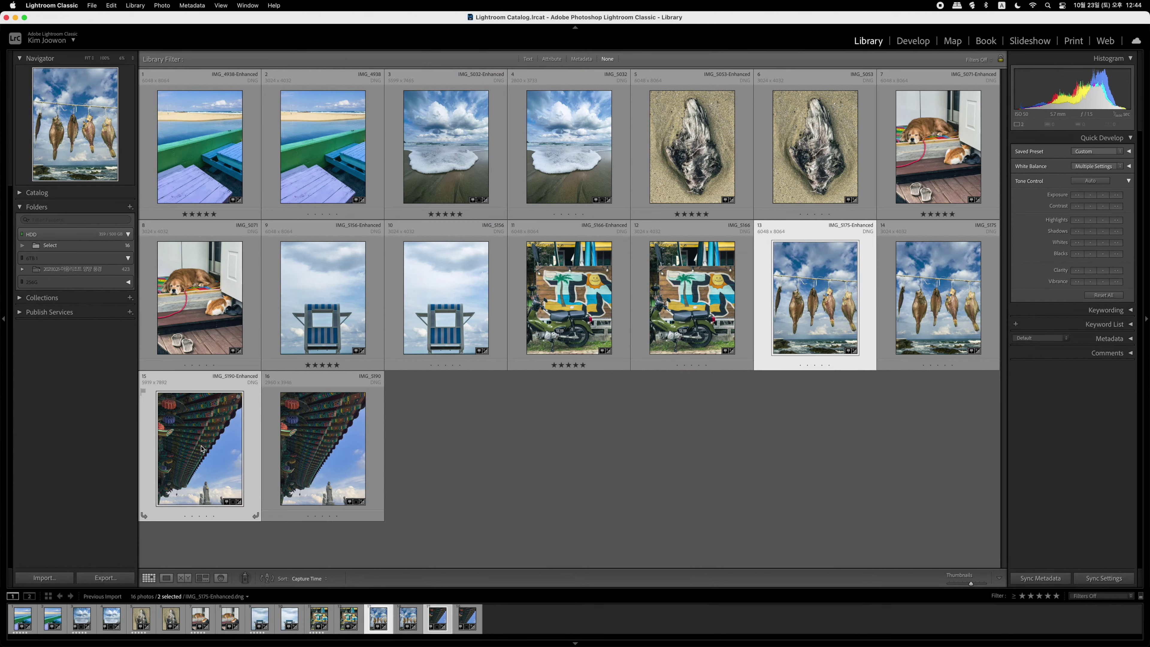
pyautogui.press('5')
pyautogui.click(552, 59)
pyautogui.click(872, 74)
pyautogui.click(719, 404)
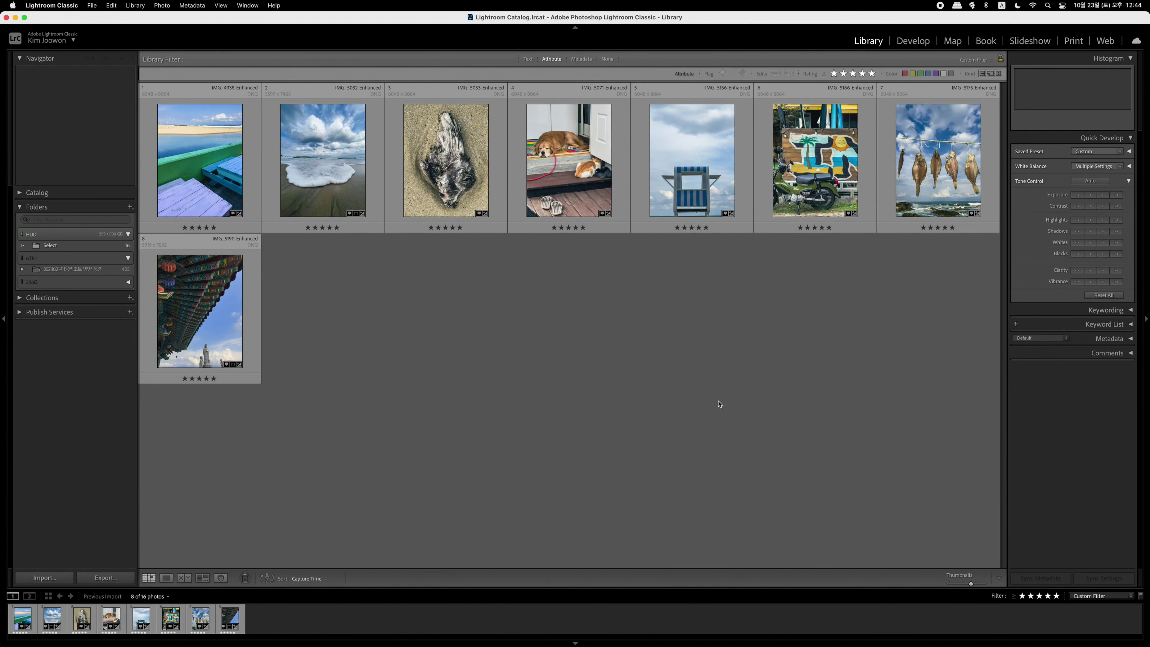
pyautogui.press('super+a')
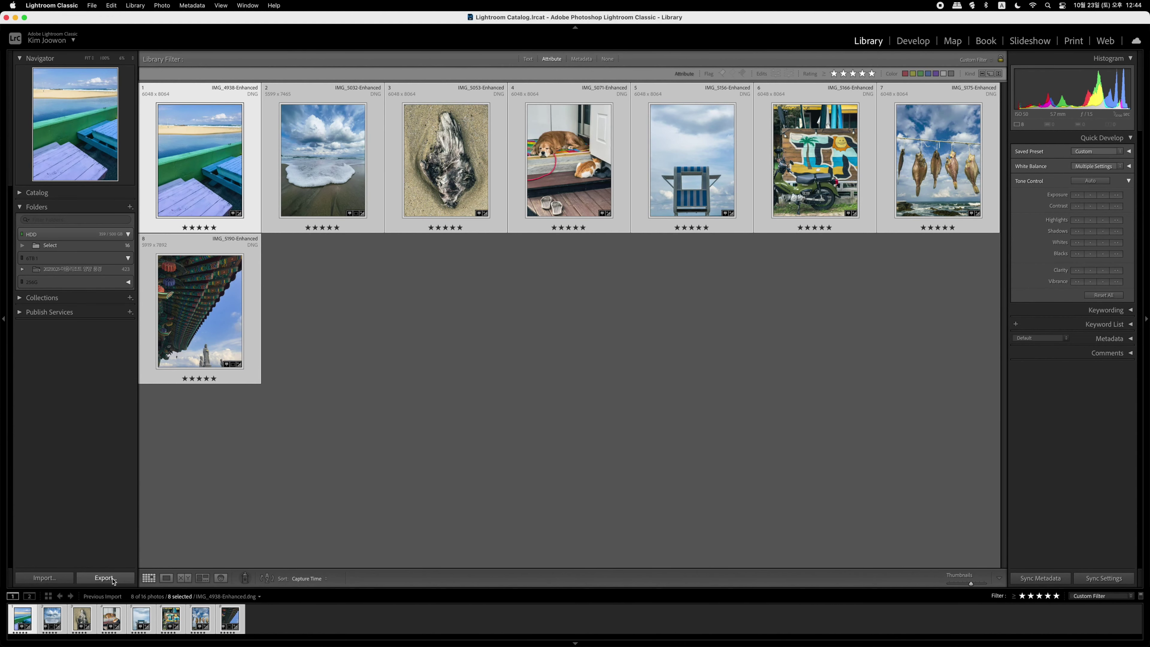
# - Open Export for the 8 selected photos and begin renaming the Desktop subfolder to 'Edit'
pyautogui.click(109, 577)
pyautogui.moveTo(543, 133)
pyautogui.mouseDown()
pyautogui.moveTo(686, 113)
pyautogui.moveTo(611, 119)
pyautogui.mouseUp()
pyautogui.click(653, 194)
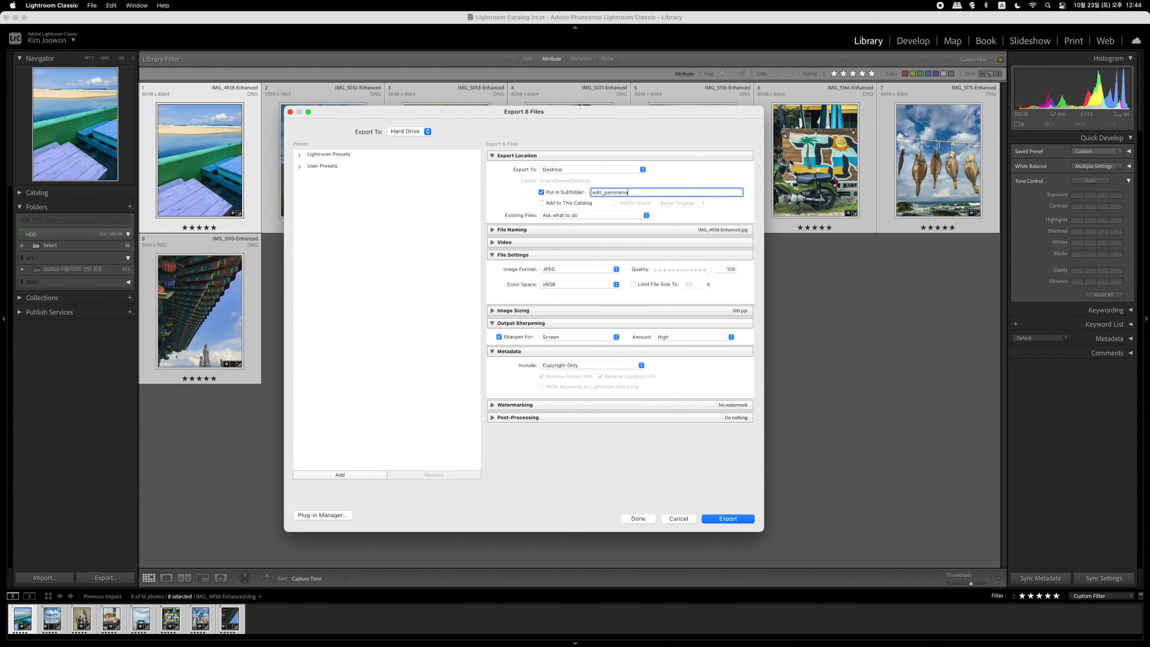
pyautogui.press('BackSpace')
pyautogui.press('BackSpace')
pyautogui.press('BackSpace')
pyautogui.press('BackSpace')
pyautogui.write('E')
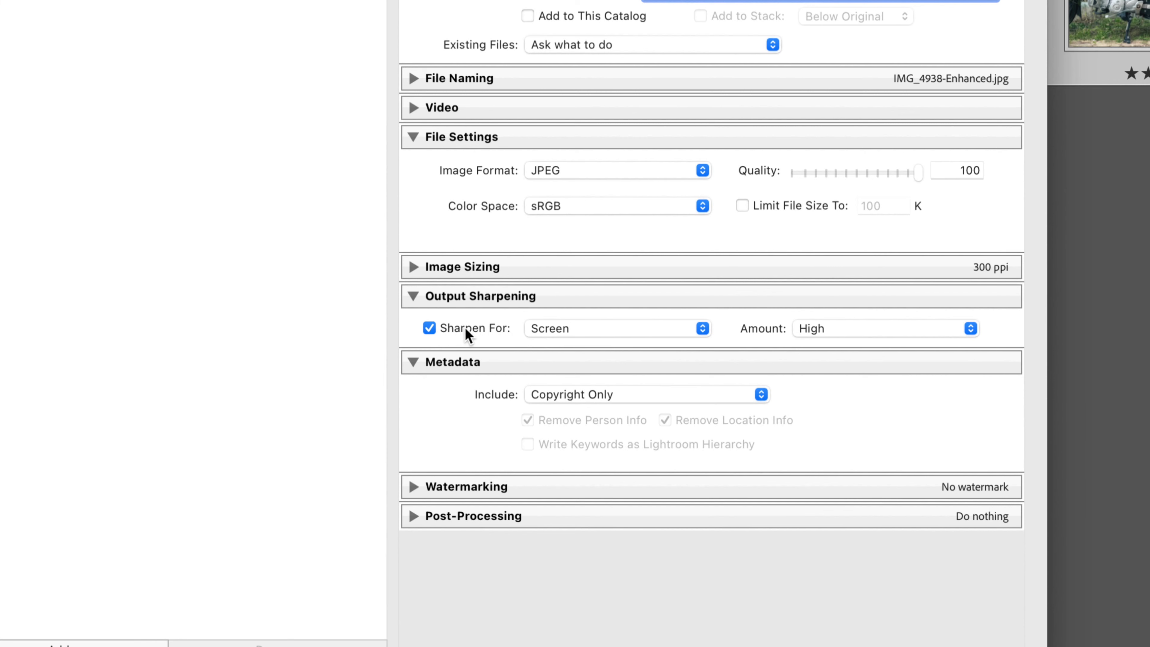
# - Keep output sharpening on, set for Screen
pyautogui.click(430, 328)
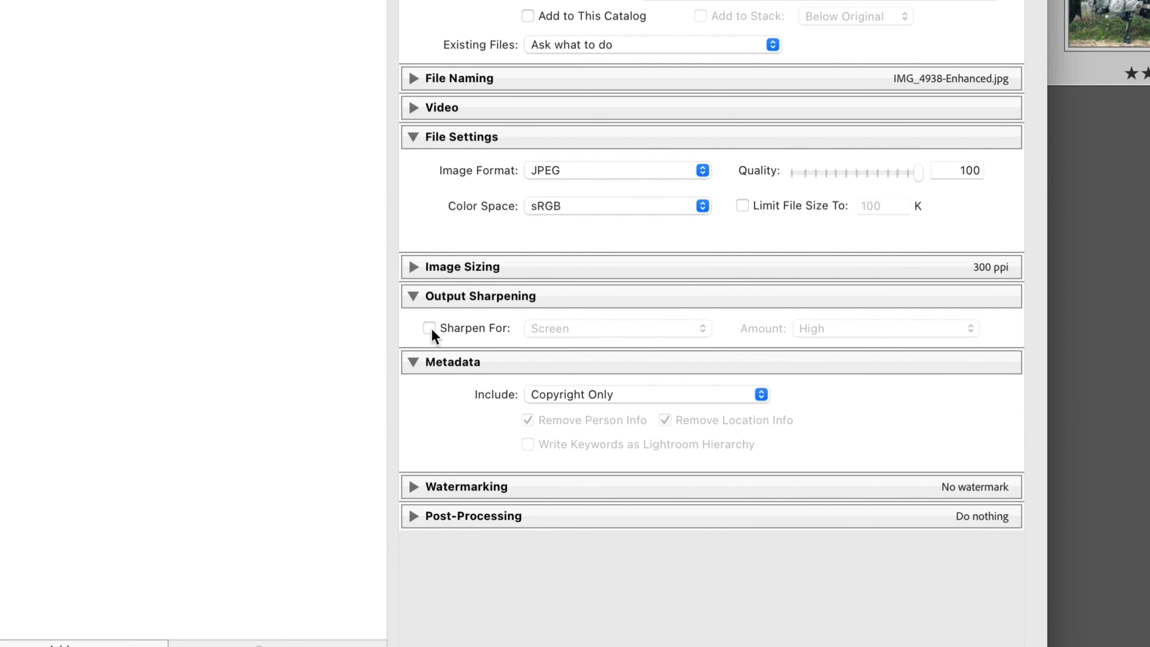
pyautogui.click(560, 333)
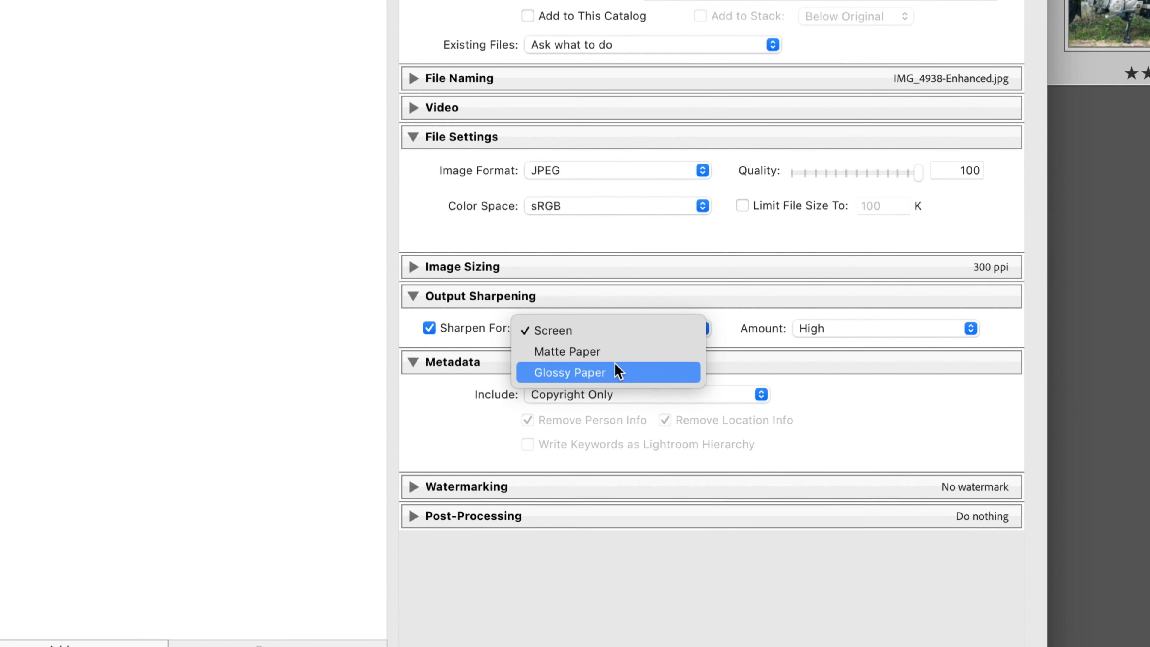
pyautogui.click(655, 340)
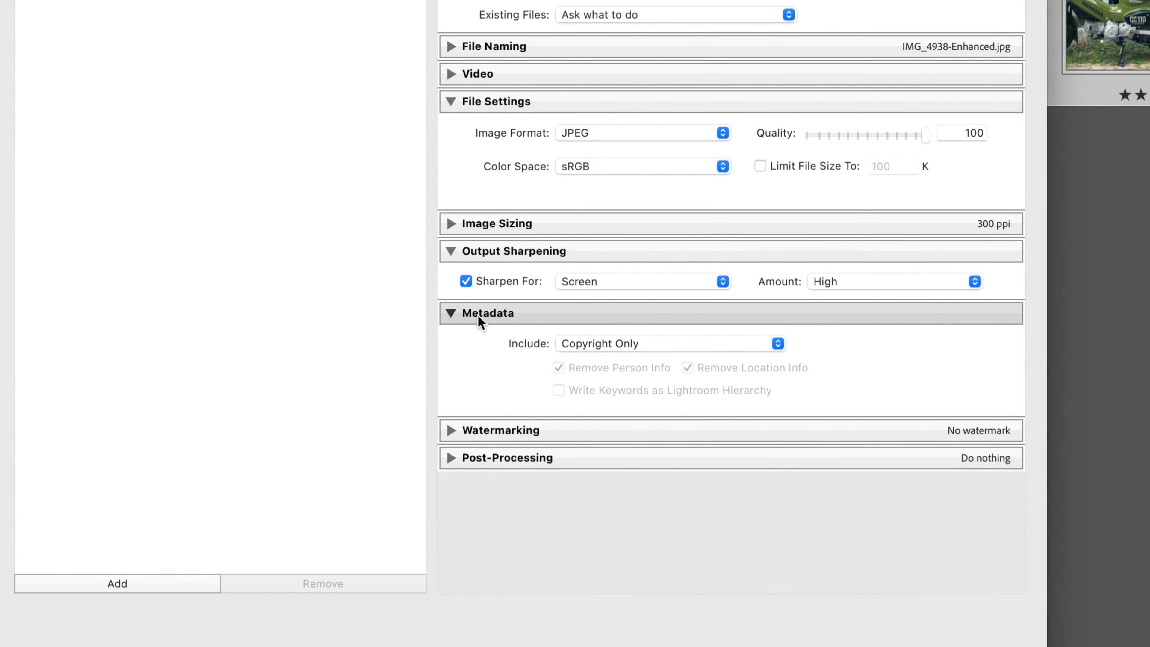
# - Try All Metadata, then set included metadata back to Copyright Only
pyautogui.click(589, 345)
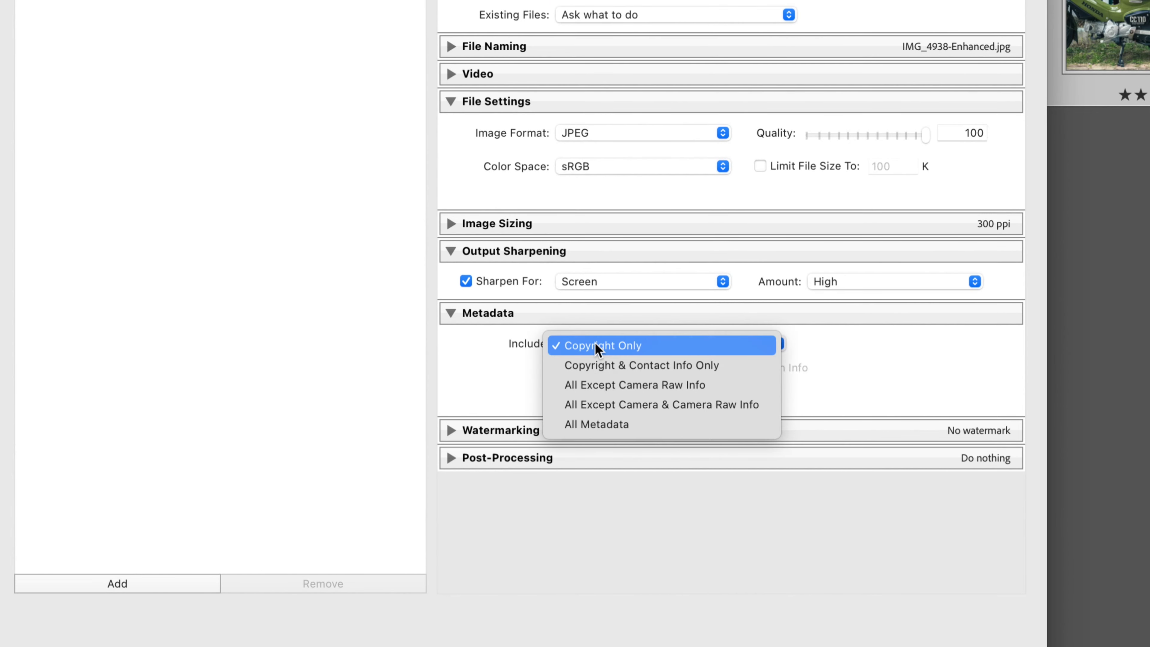
pyautogui.click(604, 423)
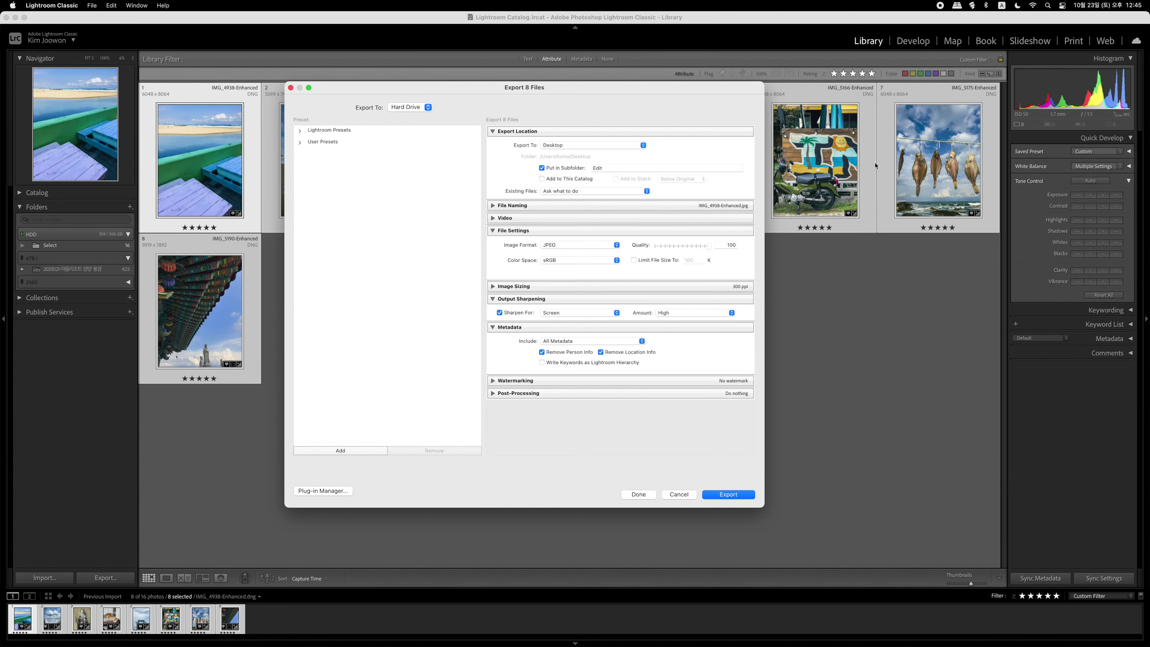
pyautogui.click(577, 344)
pyautogui.click(562, 306)
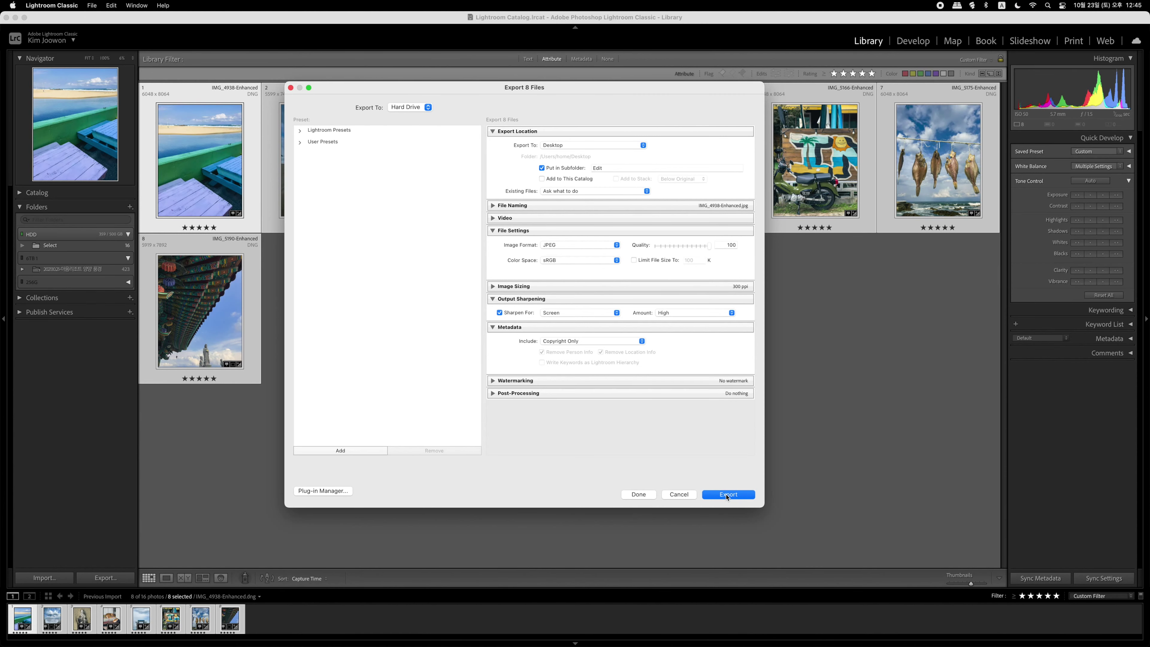
# - Export the 8 photos, check the export progress, and show the desktop
pyautogui.click(727, 497)
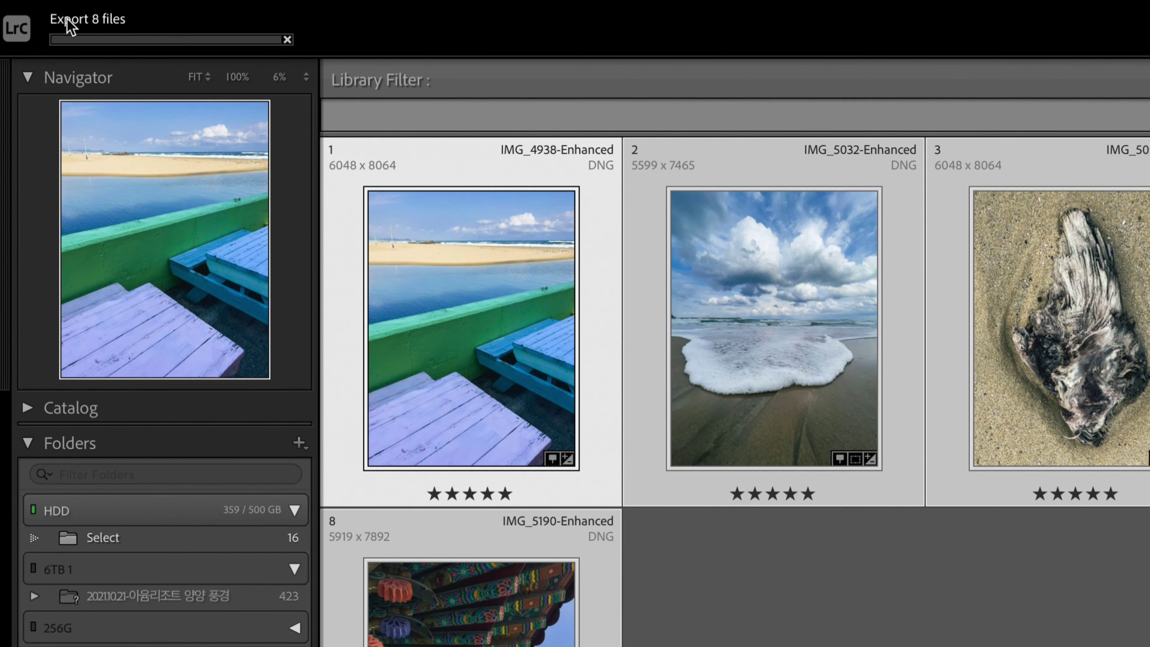
pyautogui.click(77, 29)
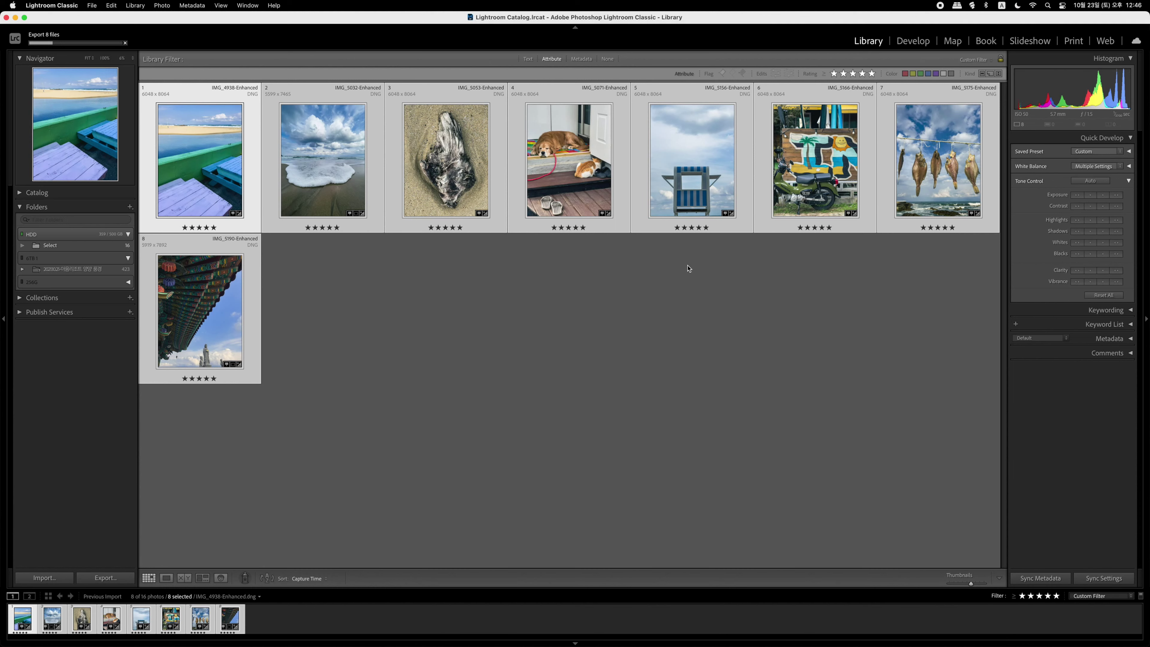
pyautogui.press('F11')
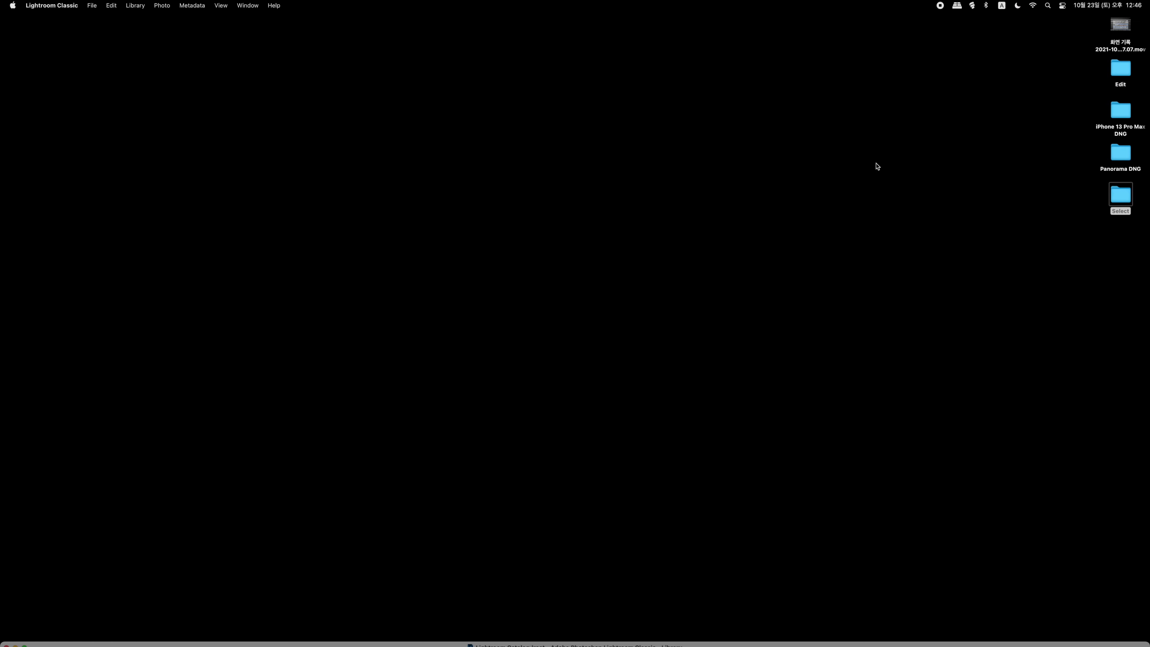
# - Open the desktop Edit folder, fit its window, and open IMG_4938-Enhanced.jpg
pyautogui.doubleClick(1120, 68)
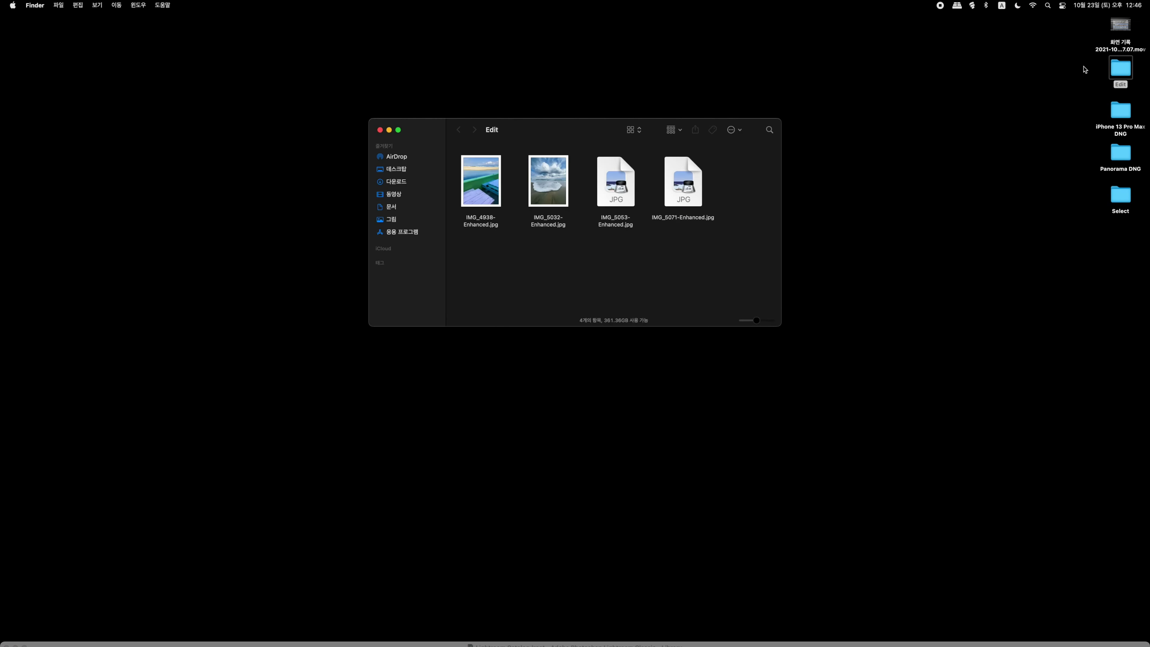
pyautogui.doubleClick(520, 131)
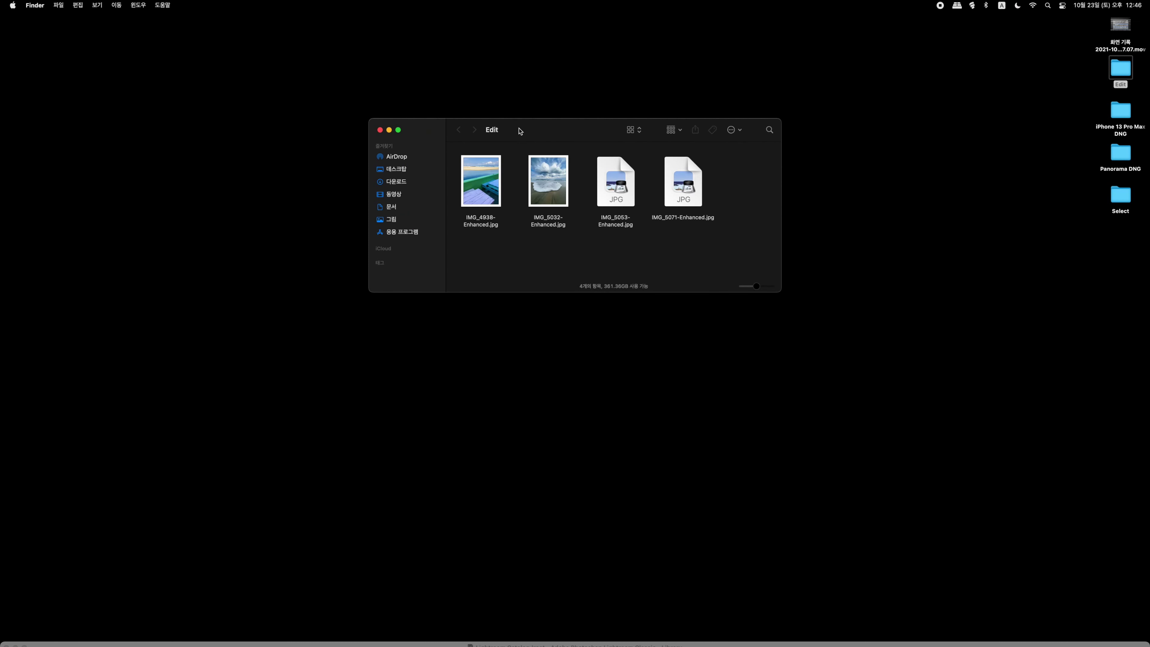
pyautogui.doubleClick(485, 174)
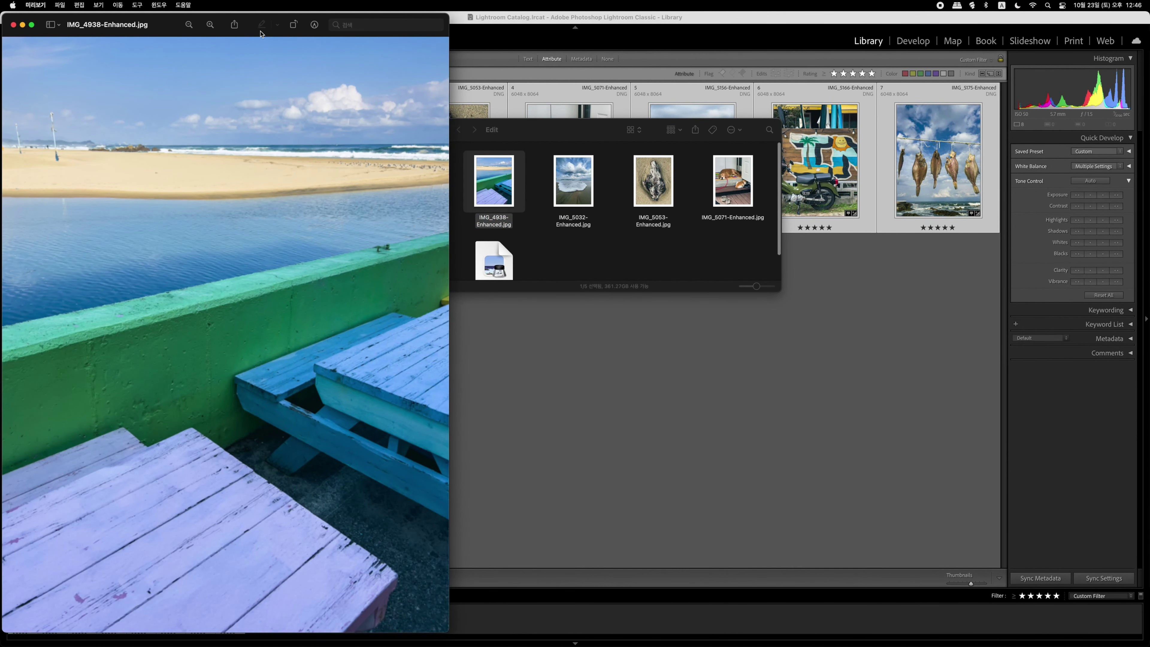
# - View IMG_4938-Enhanced.jpg full screen, zooming and panning to inspect it, then exit full screen
pyautogui.click(152, 24)
pyautogui.click(31, 25)
pyautogui.scroll(5, 567, 199)
pyautogui.scroll(-1, 567, 199)
pyautogui.scroll(-1, 567, 199)
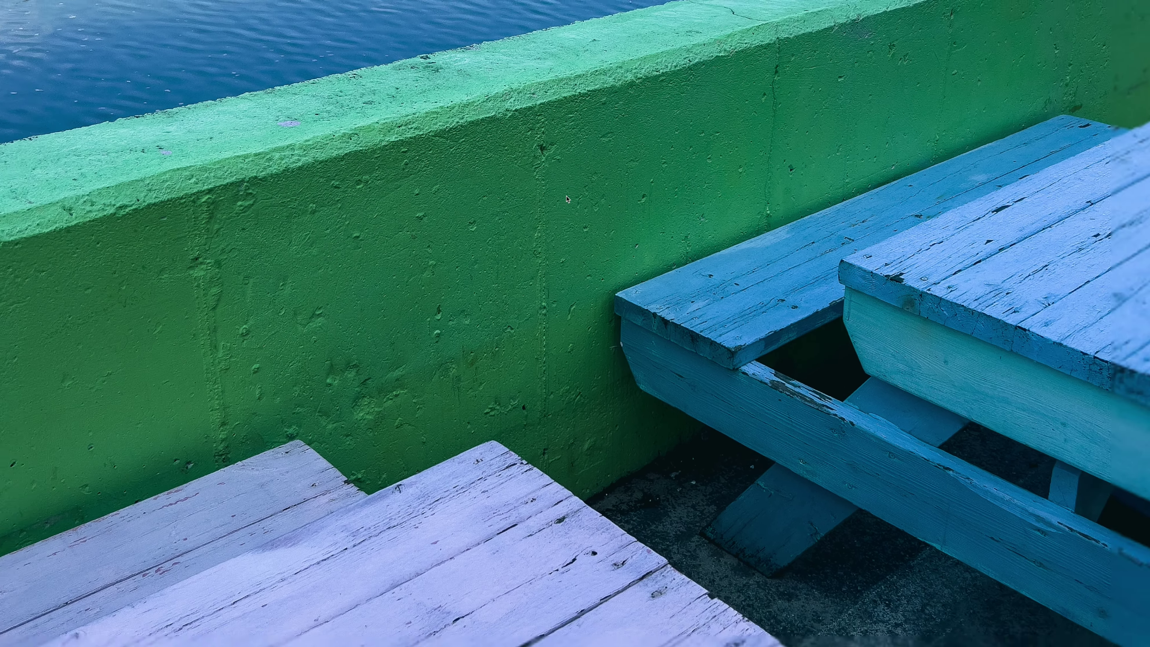
pyautogui.scroll(-2, 567, 199)
pyautogui.scroll(-1, 566, 199)
pyautogui.scroll(-1, 567, 199)
pyautogui.scroll(-1, 567, 198)
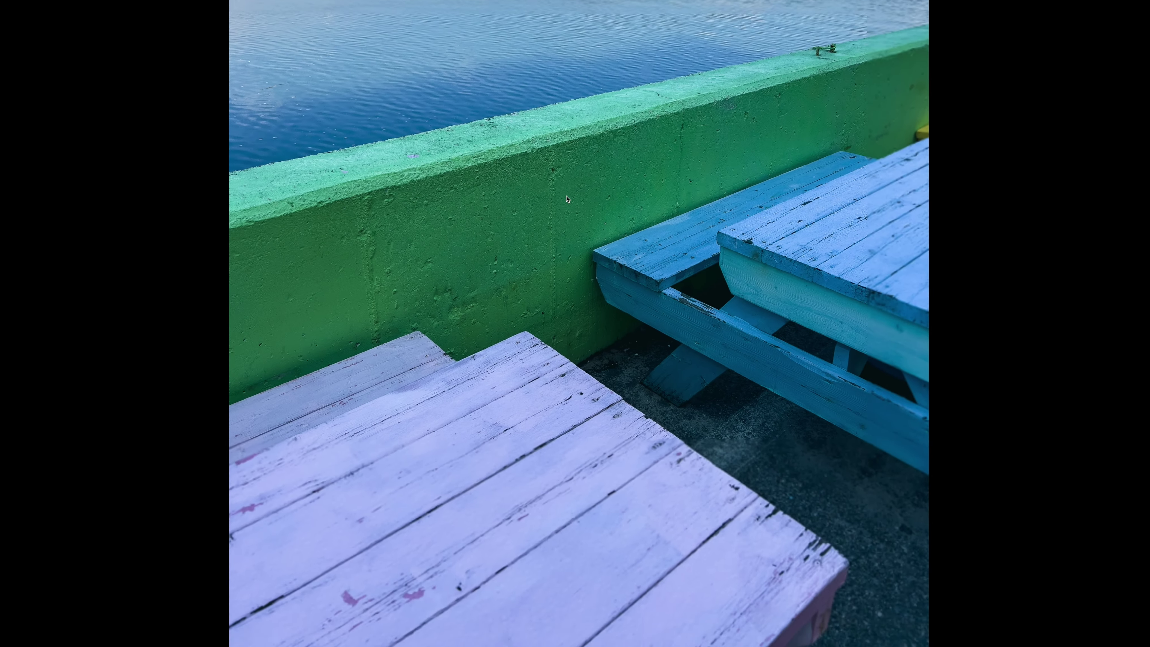
pyautogui.scroll(-1, 566, 198)
pyautogui.scroll(-1, 567, 199)
pyautogui.scroll(1, 566, 198)
pyautogui.scroll(1, 567, 199)
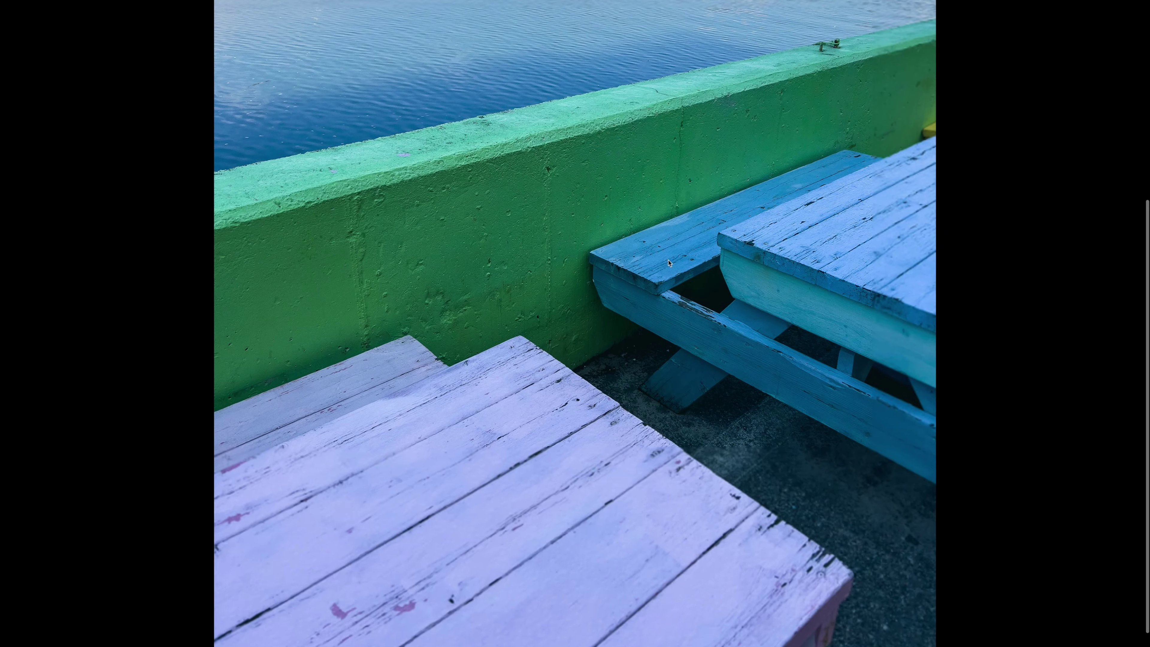
pyautogui.scroll(1, 746, 342)
pyautogui.scroll(2, 745, 342)
pyautogui.scroll(1, 745, 342)
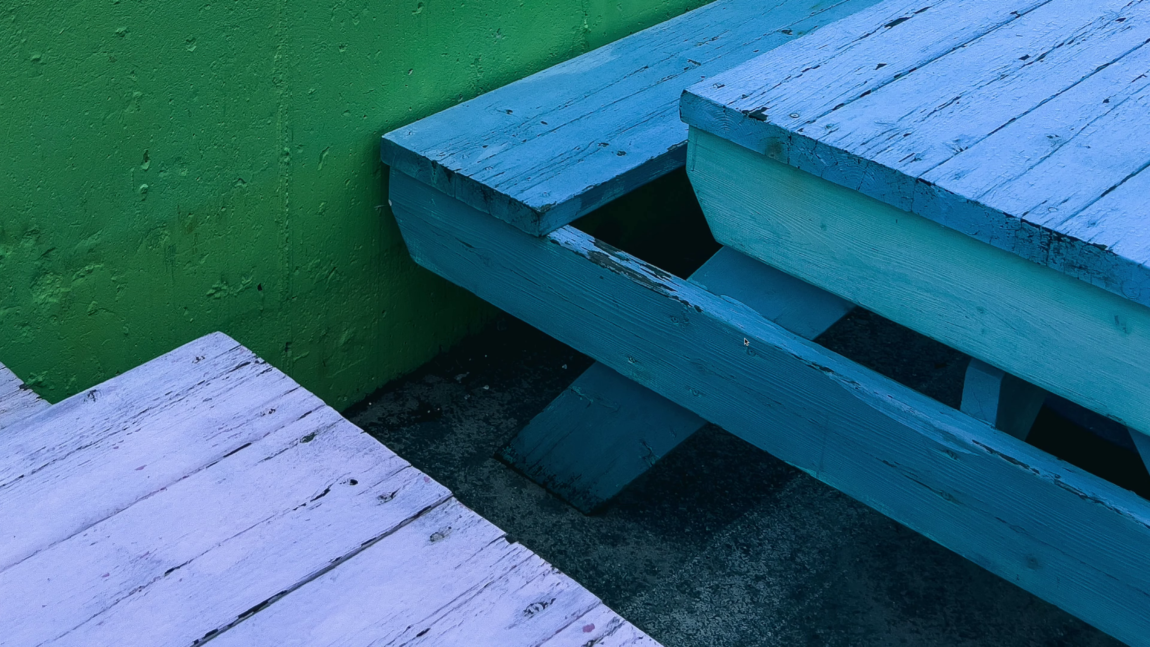
pyautogui.scroll(1, 688, 275)
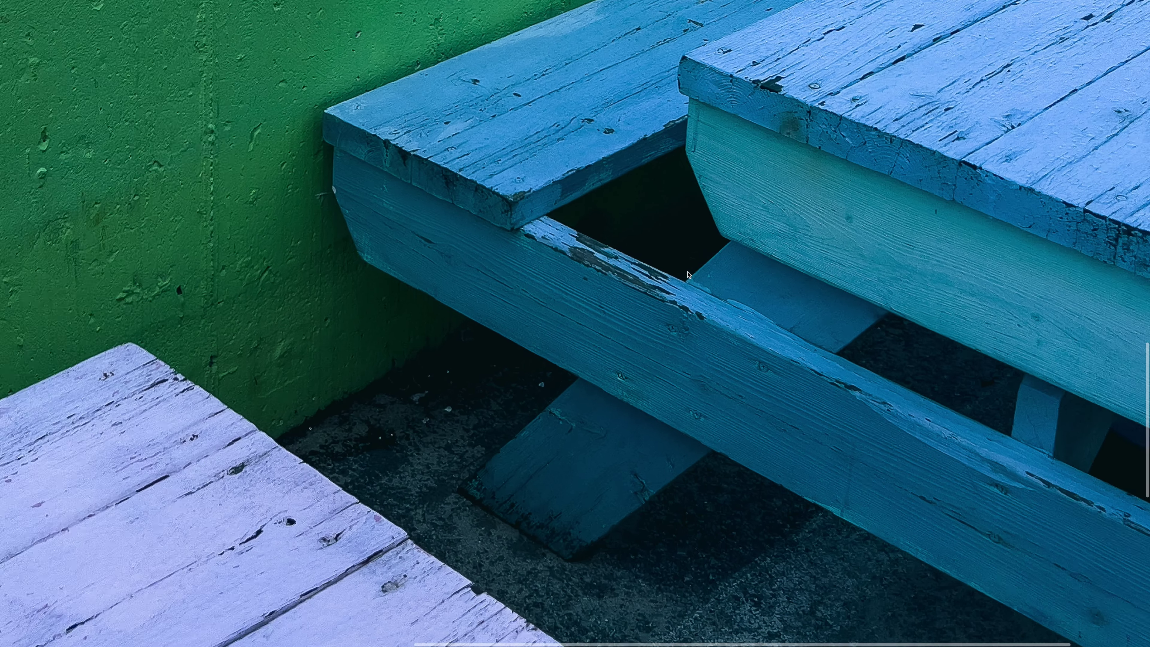
pyautogui.scroll(1, 688, 275)
pyautogui.scroll(-2, 688, 275)
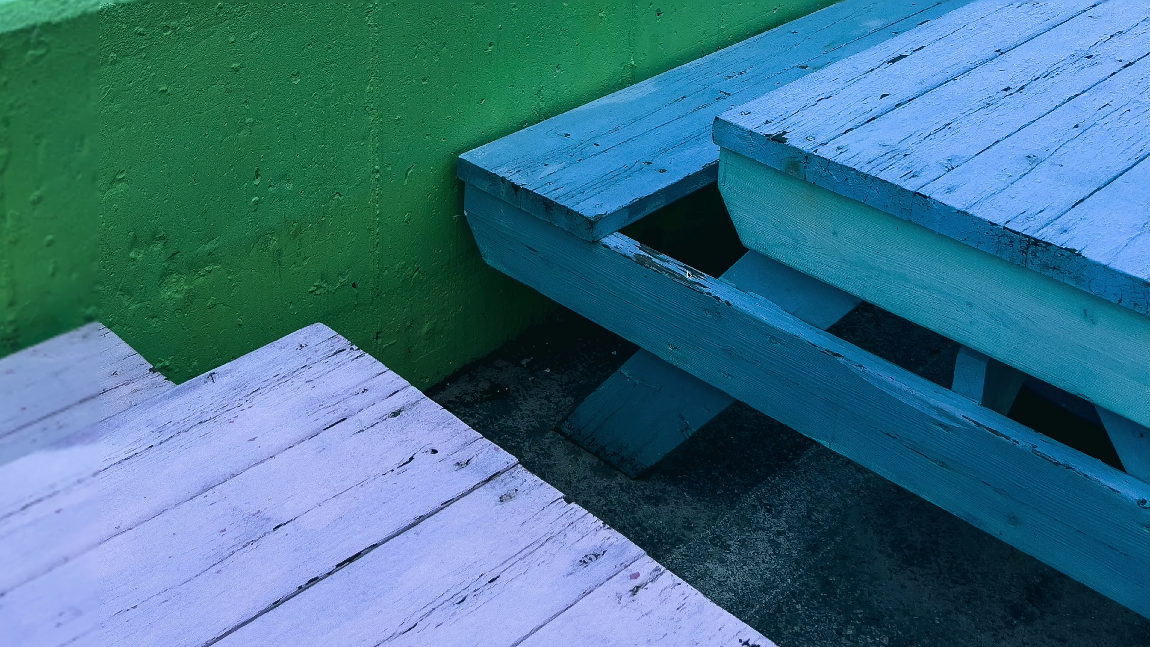
pyautogui.scroll(-1, 688, 275)
pyautogui.scroll(-1, 665, 240)
pyautogui.scroll(-1, 634, 190)
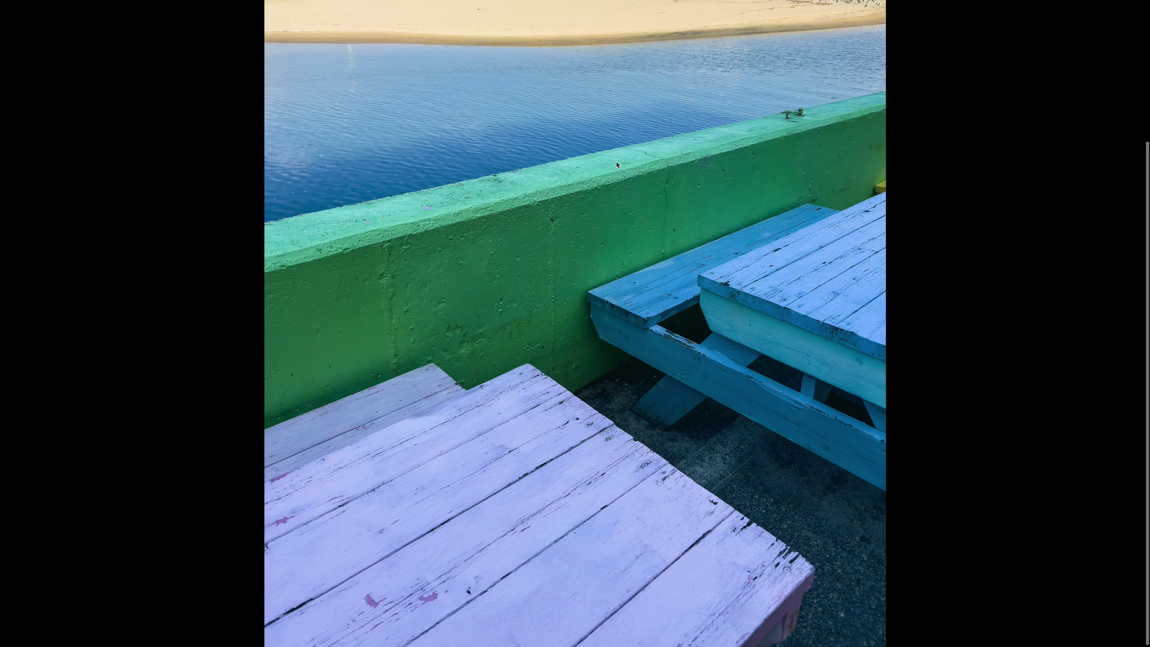
pyautogui.scroll(1, 634, 164)
pyautogui.scroll(2, 666, 162)
pyautogui.scroll(1, 697, 161)
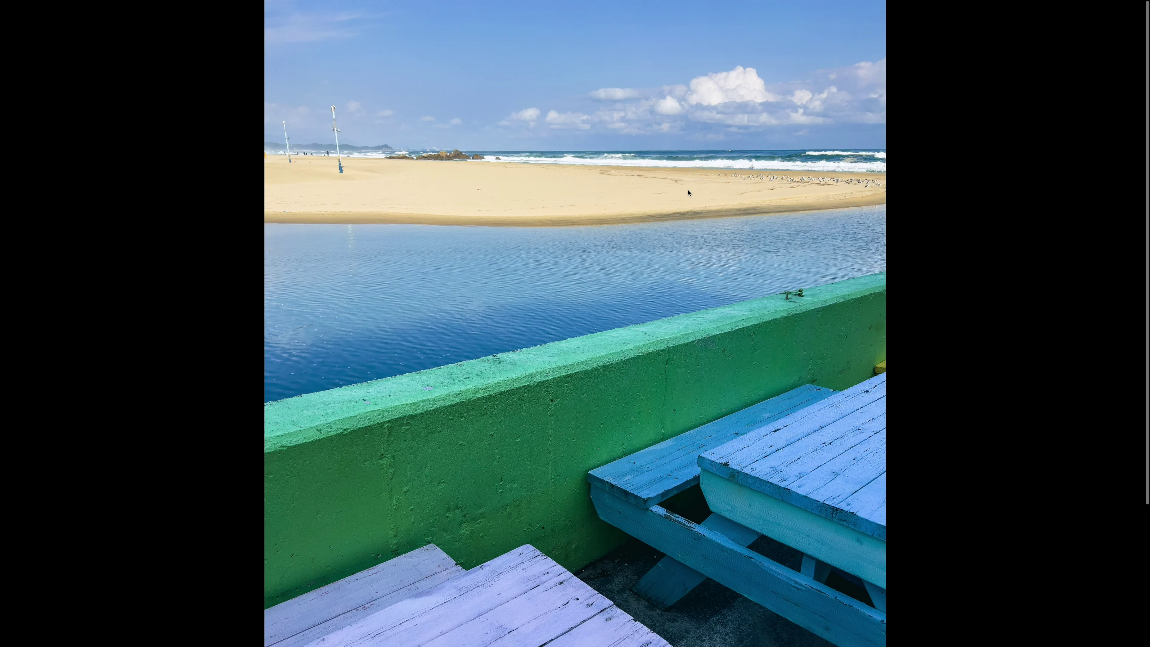
pyautogui.scroll(2, 688, 193)
pyautogui.hscroll(-2, 566, 254)
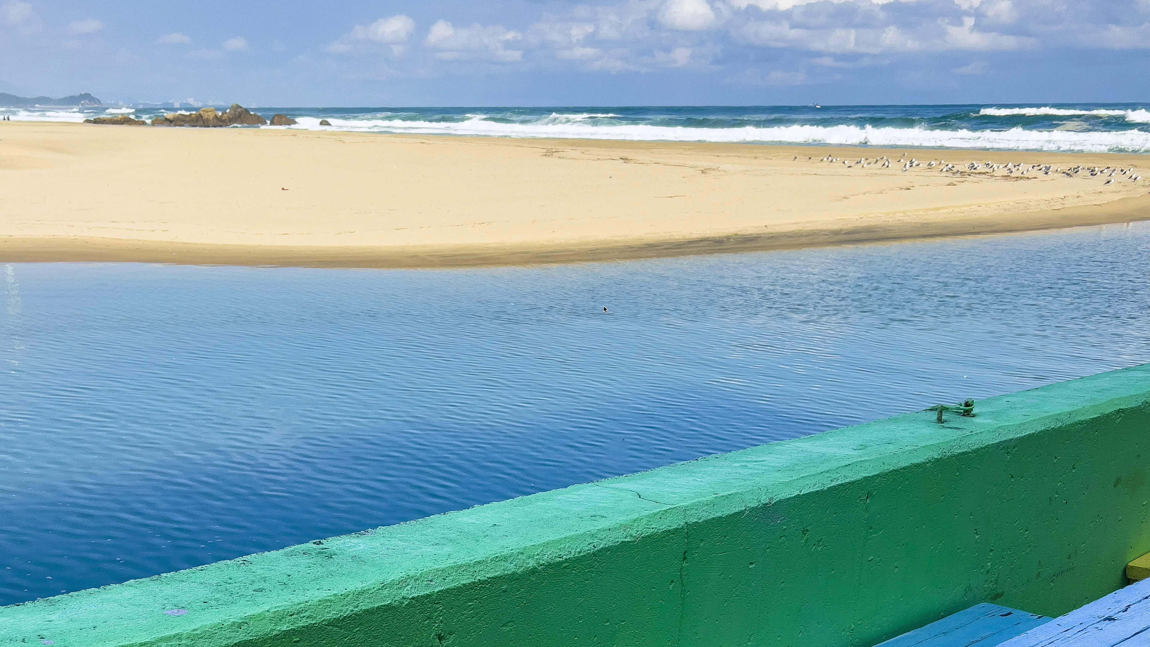
pyautogui.scroll(2, 609, 303)
pyautogui.scroll(2, 621, 293)
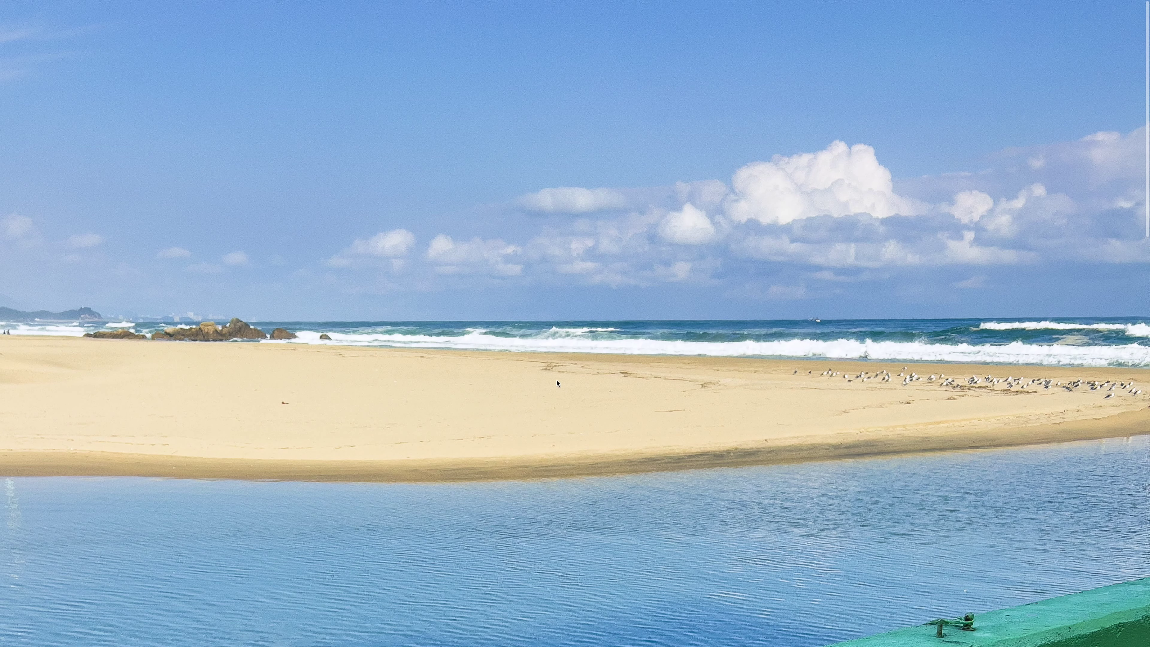
pyautogui.scroll(-2, 548, 383)
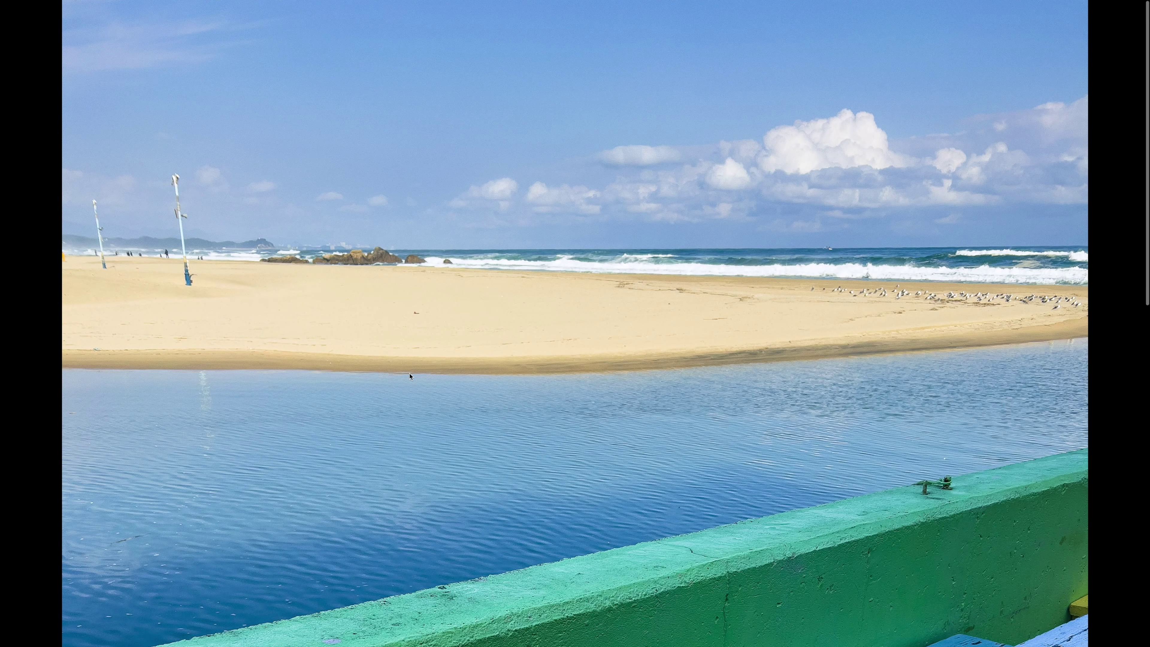
pyautogui.scroll(-2, 411, 376)
pyautogui.press('Escape')
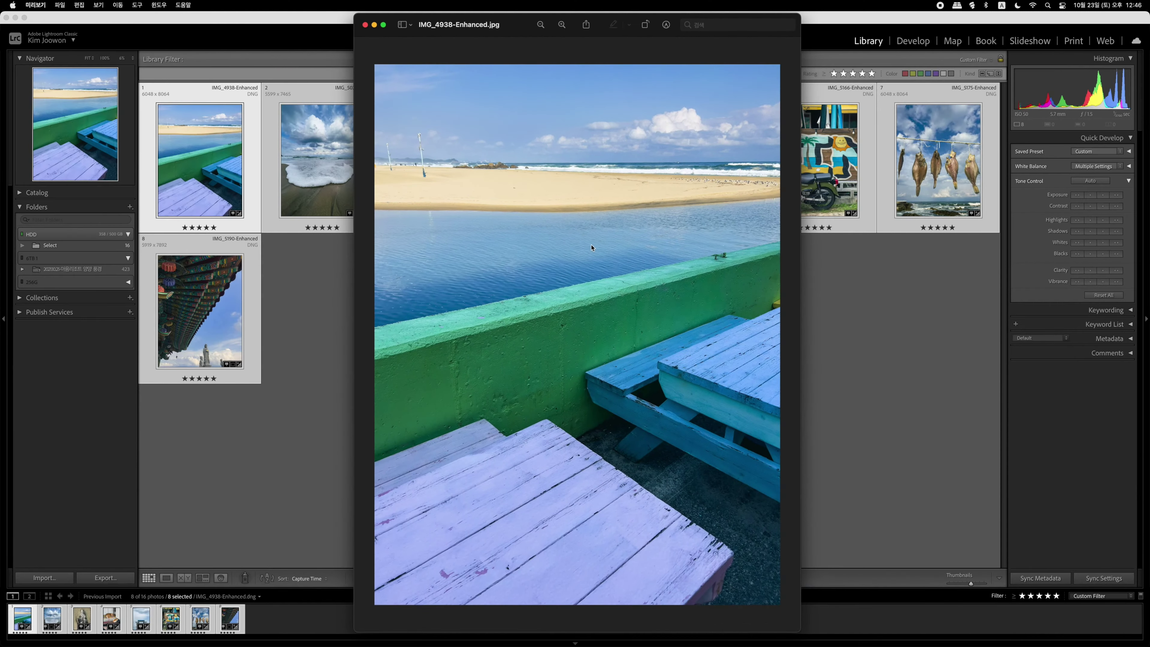
pyautogui.scroll(-2, 592, 247)
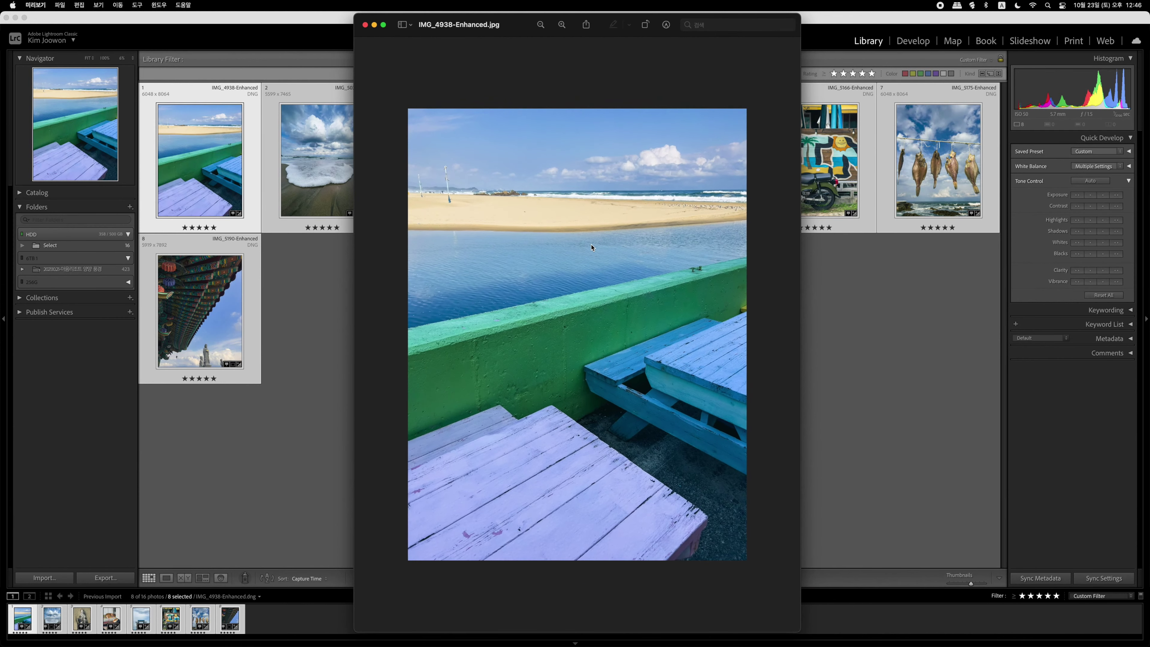
# - Close IMG_4938, then inspect IMG_5032-Enhanced.jpg in full-screen Quick Look and exit full screen
pyautogui.press('super+w')
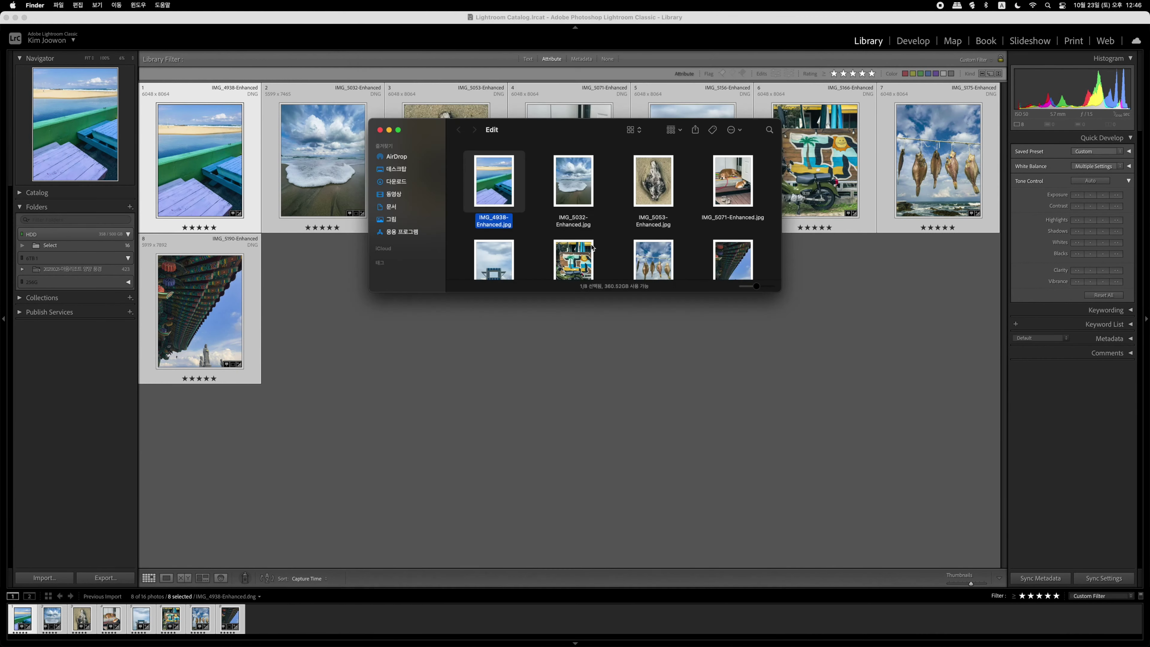
pyautogui.click(576, 164)
pyautogui.press('space')
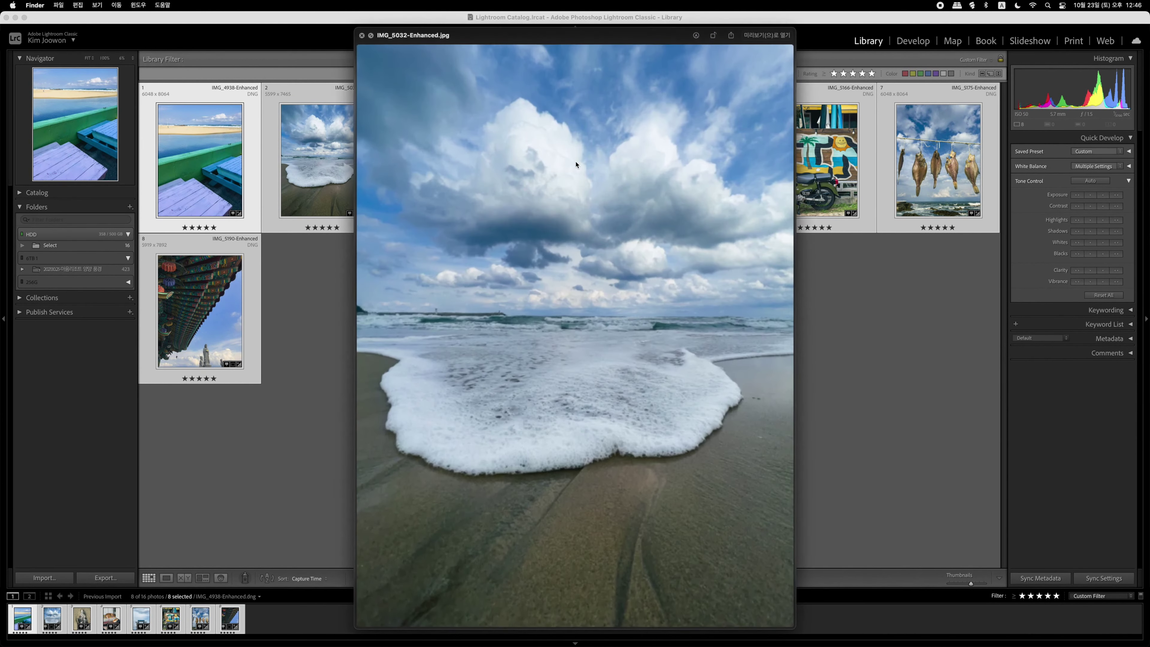
pyautogui.click(370, 34)
pyautogui.scroll(2, 551, 432)
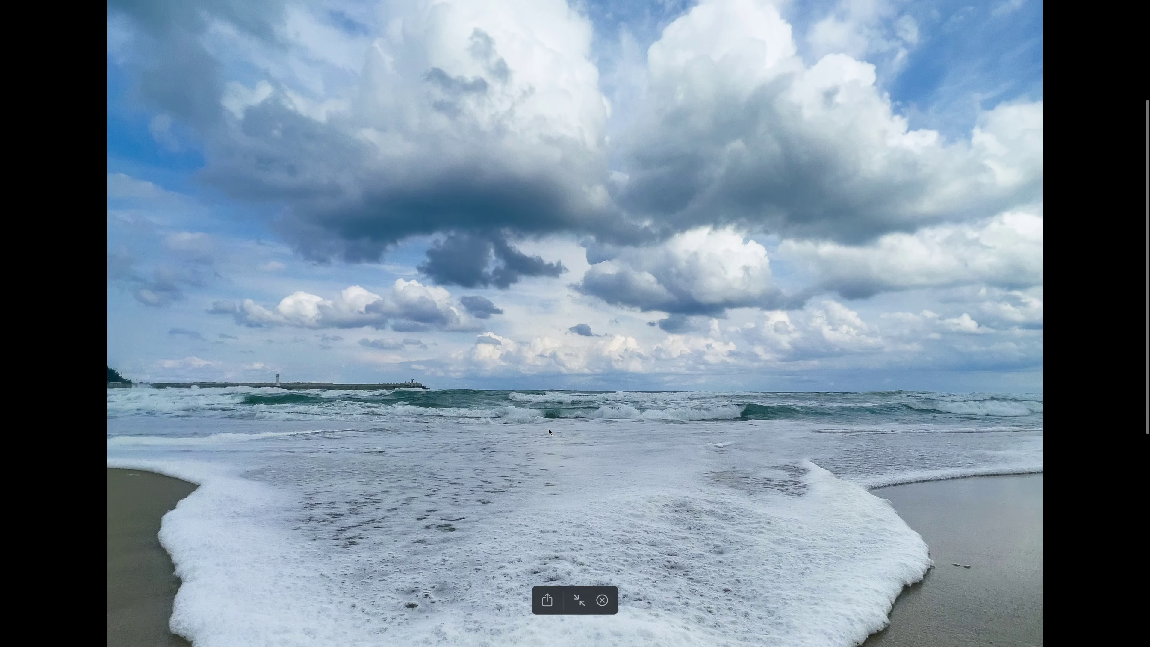
pyautogui.scroll(2, 550, 432)
pyautogui.scroll(2, 550, 432)
pyautogui.scroll(-5, 550, 432)
pyautogui.scroll(-5, 550, 432)
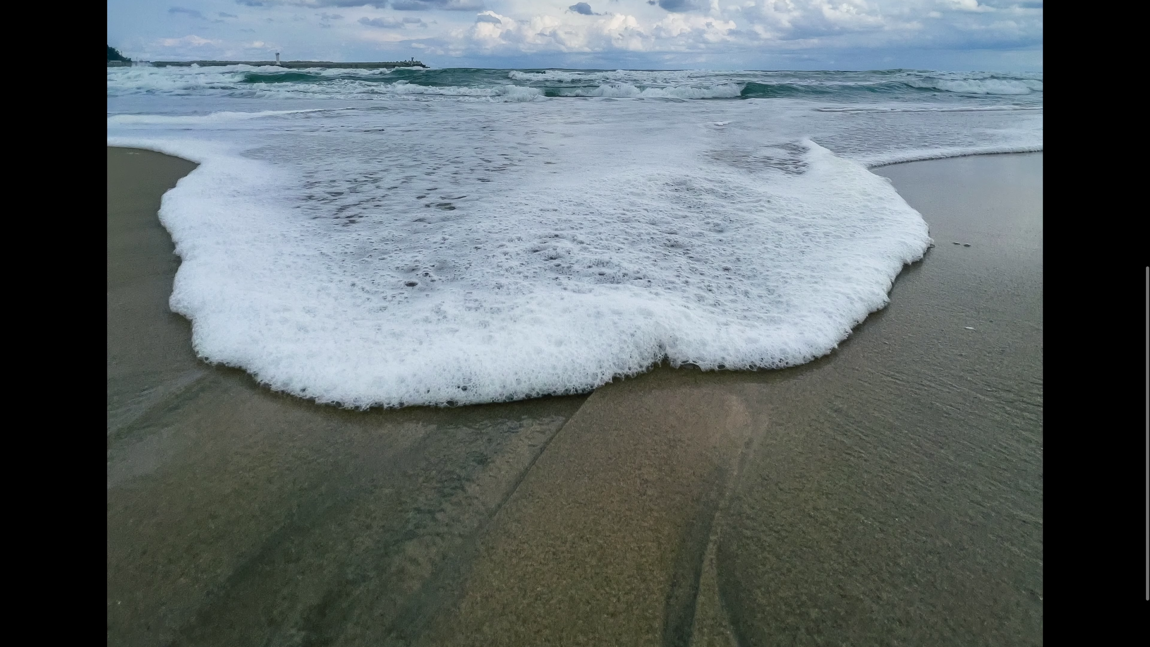
pyautogui.press('super+minus')
pyautogui.press('Escape')
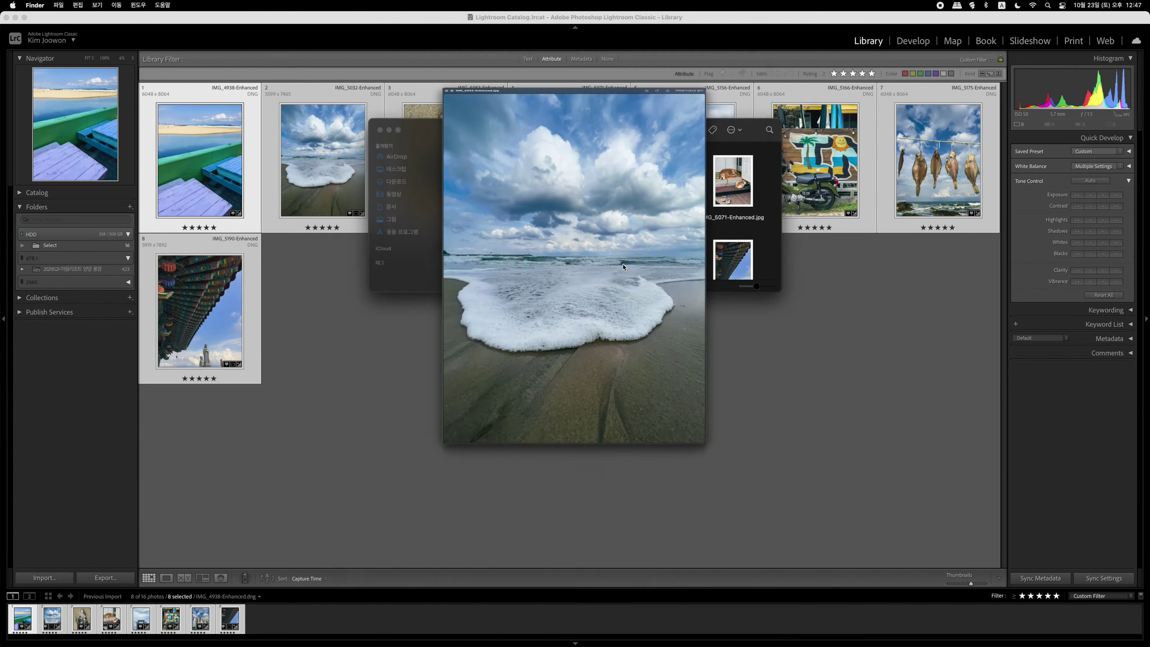
# - Return to the Lightroom Library grid showing the eight five-star photos
pyautogui.click(620, 332)
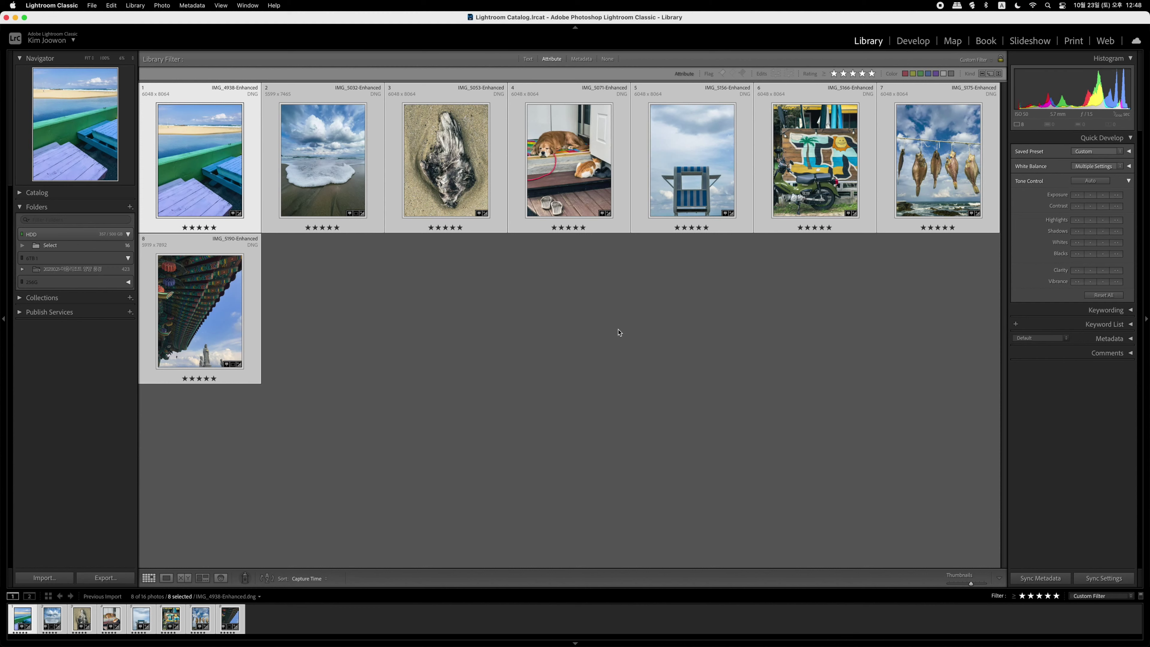